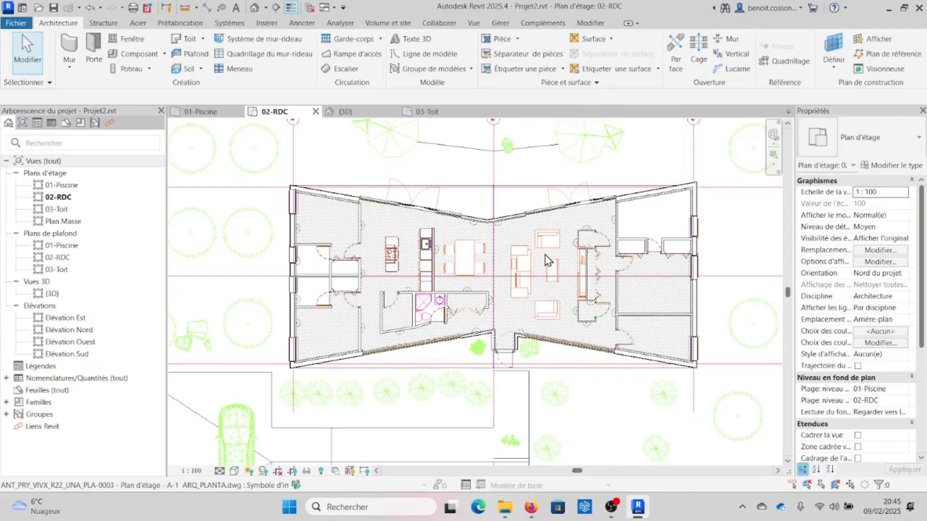
Load the Cuisine.rfa family from the Fichier REVIT FAMILLES folder for placement as a component
{"action": "left_click", "coordinate": [139, 56]}
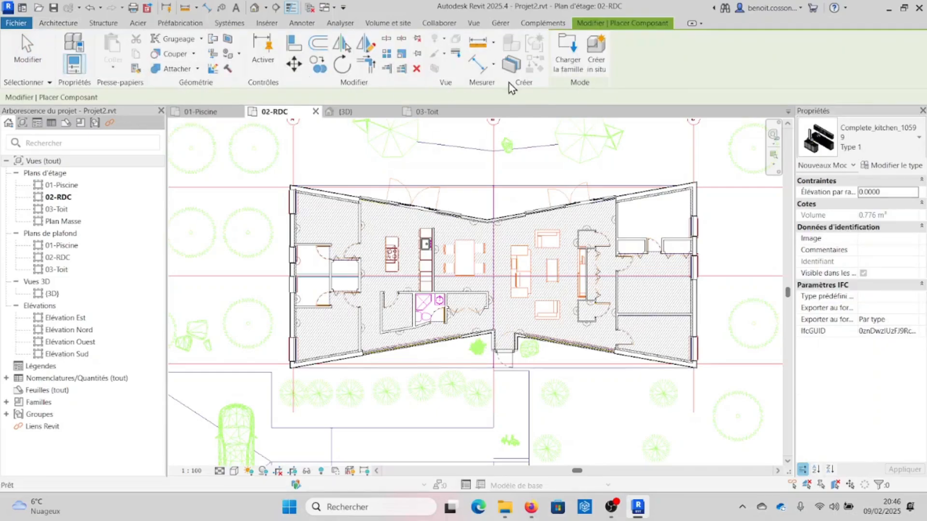
{"action": "left_click", "coordinate": [569, 60]}
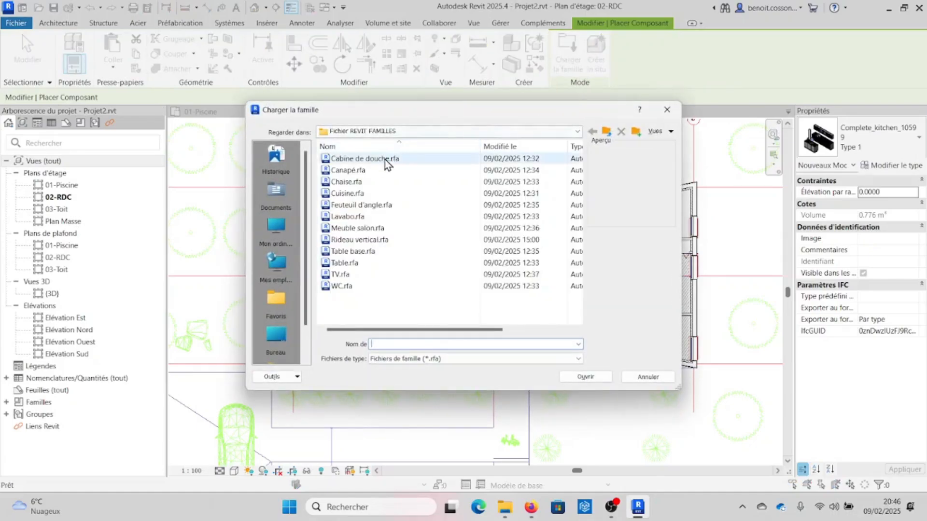
{"action": "left_click", "coordinate": [362, 133]}
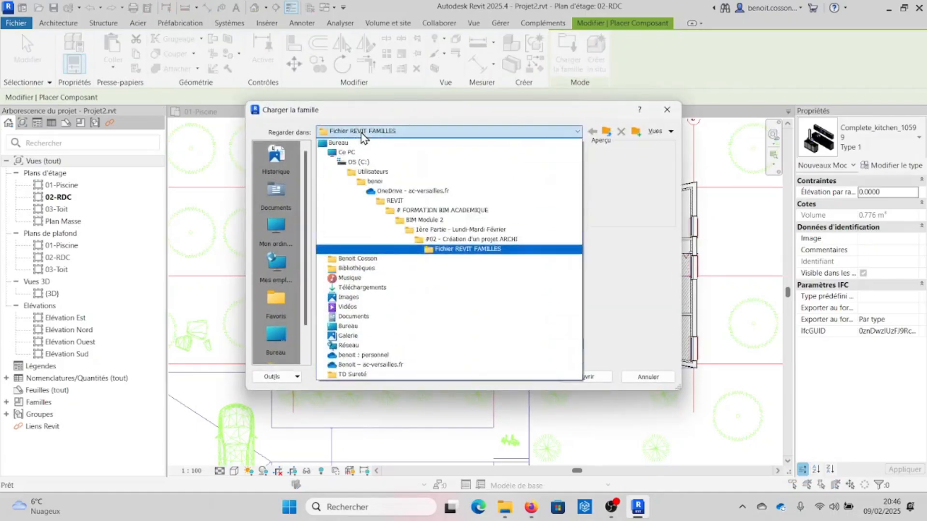
{"action": "left_click", "coordinate": [464, 250]}
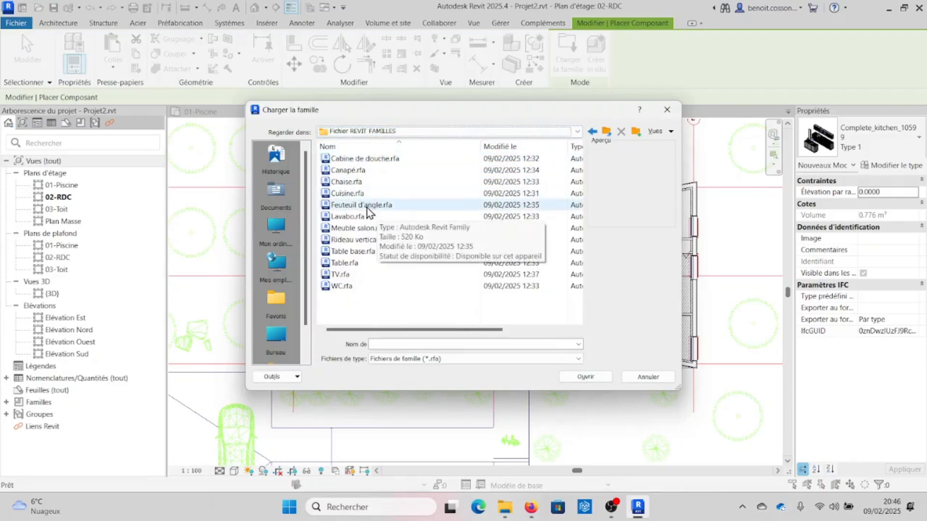
{"action": "left_click", "coordinate": [363, 194]}
{"action": "left_click", "coordinate": [585, 377]}
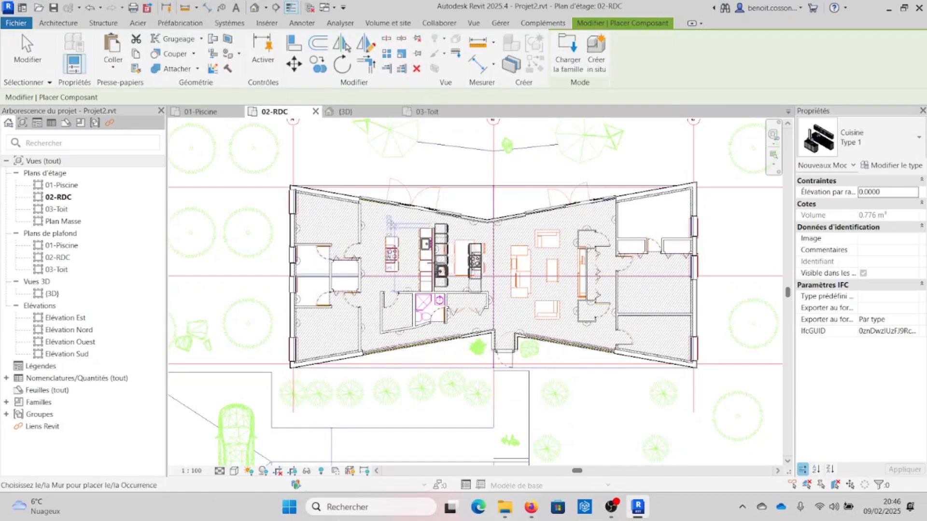
Place the Cuisine Type 1 component over the drawn kitchen symbol, with the sink run against the wall beside the dining table
{"action": "scroll", "coordinate": [421, 254], "scroll_direction": "up", "scroll_amount": 3}
{"action": "scroll", "coordinate": [423, 254], "scroll_direction": "up", "scroll_amount": 2}
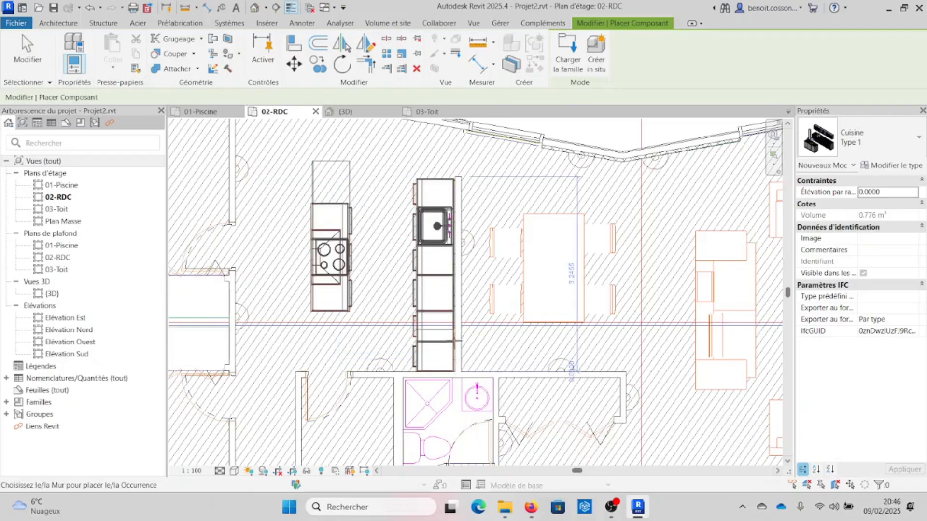
{"action": "key", "text": "Escape"}
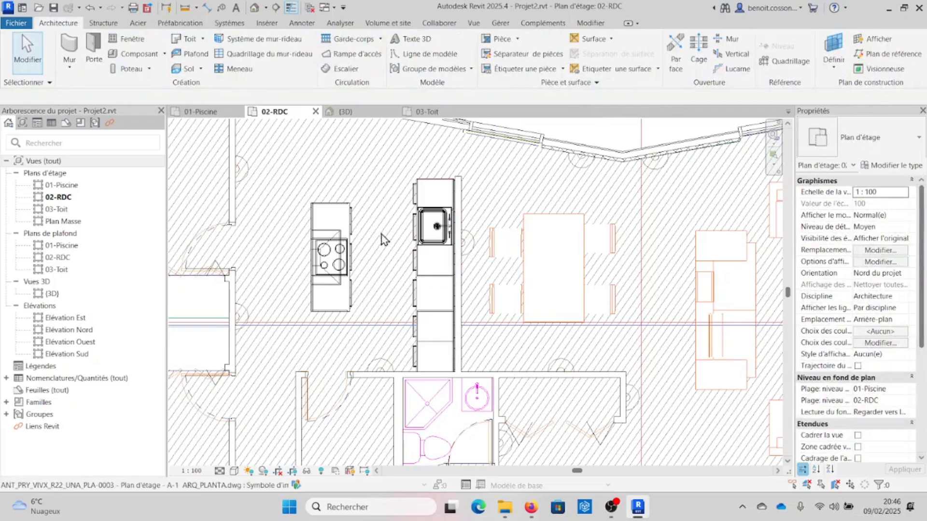
Load all the families in the Fichier REVIT FAMILLES folder together, from Cabine de douche.rfa through WC.rfa
{"action": "scroll", "coordinate": [526, 261], "scroll_direction": "down", "scroll_amount": 5}
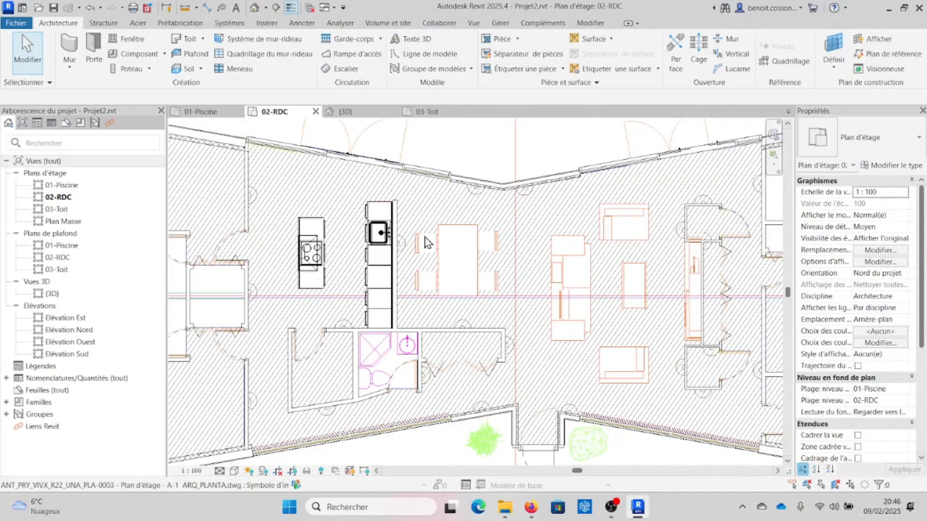
{"action": "left_click", "coordinate": [143, 56]}
{"action": "left_click", "coordinate": [569, 57]}
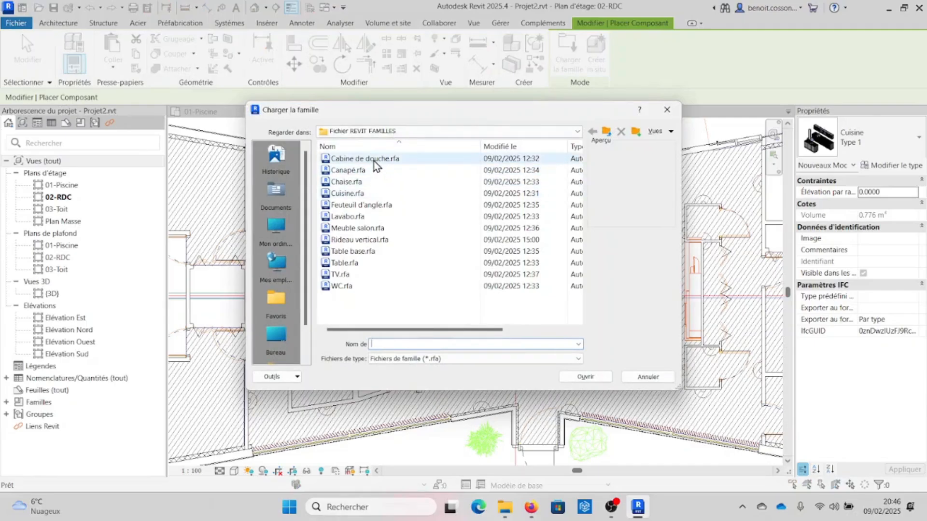
{"action": "left_click", "coordinate": [375, 161]}
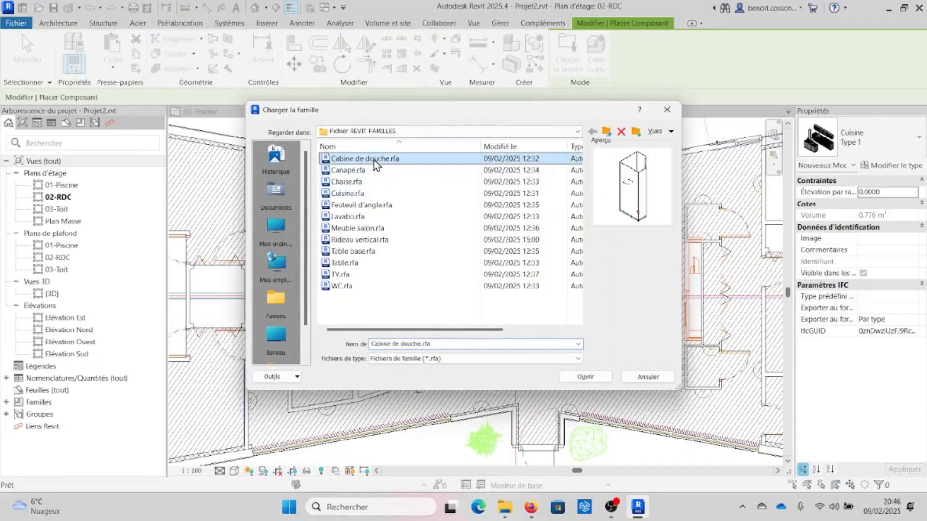
{"action": "left_click", "coordinate": [361, 288], "text": "shift"}
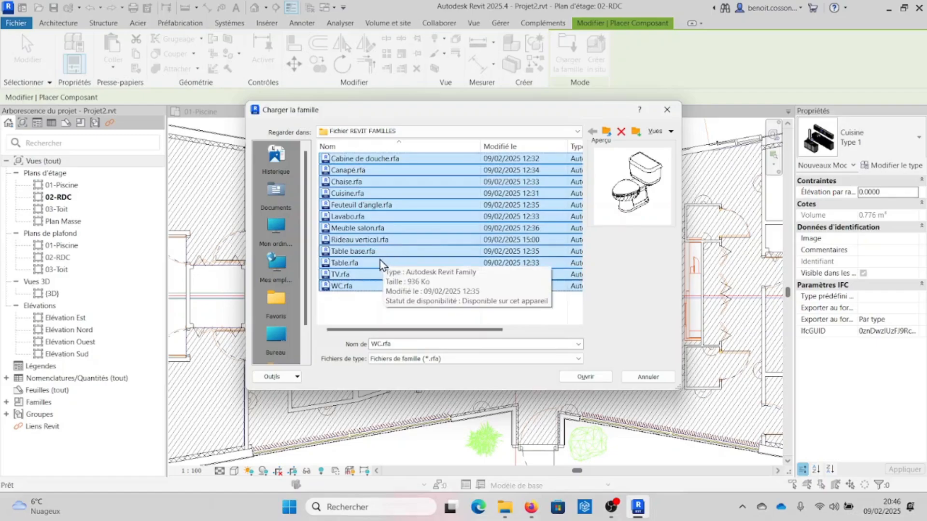
{"action": "left_click", "coordinate": [589, 378]}
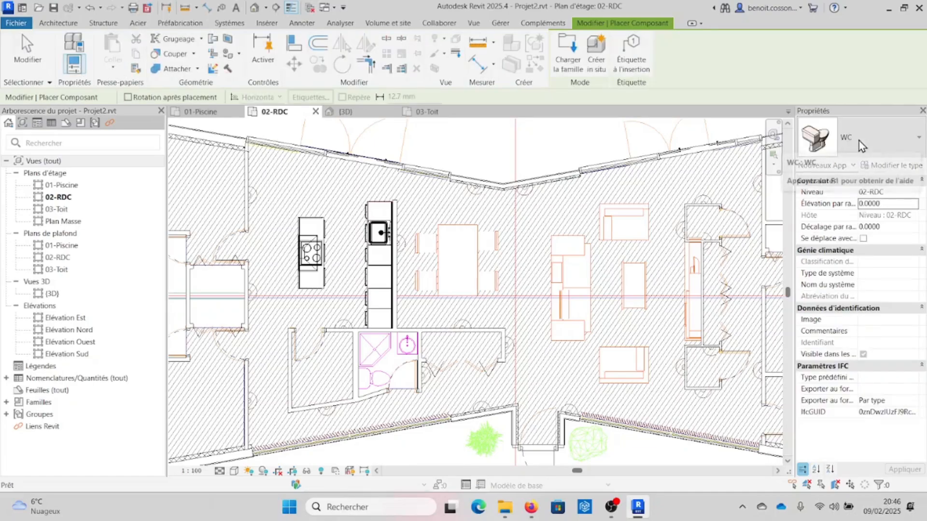
Place the WC component in the bathroom, rotated to match the drawn toilet symbol with its tank against the wall
{"action": "scroll", "coordinate": [380, 377], "scroll_direction": "up", "scroll_amount": 5}
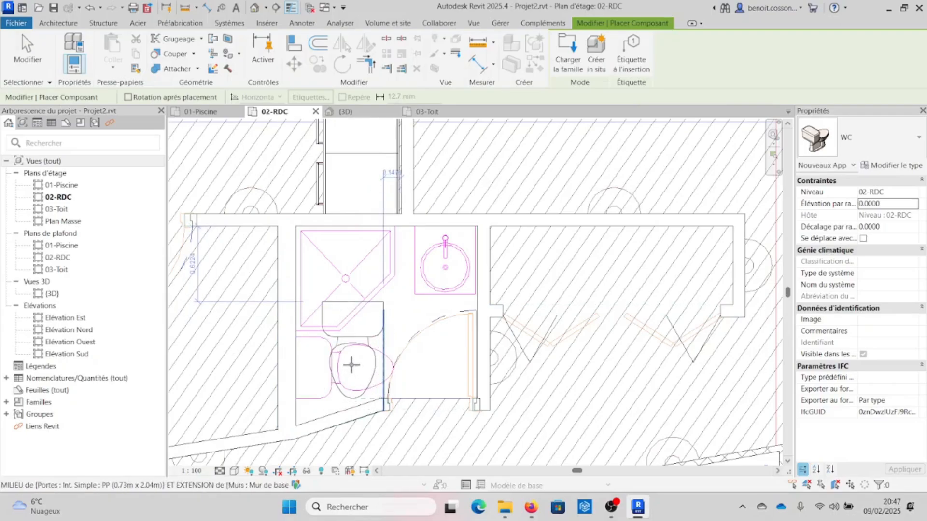
{"action": "key", "text": "space"}
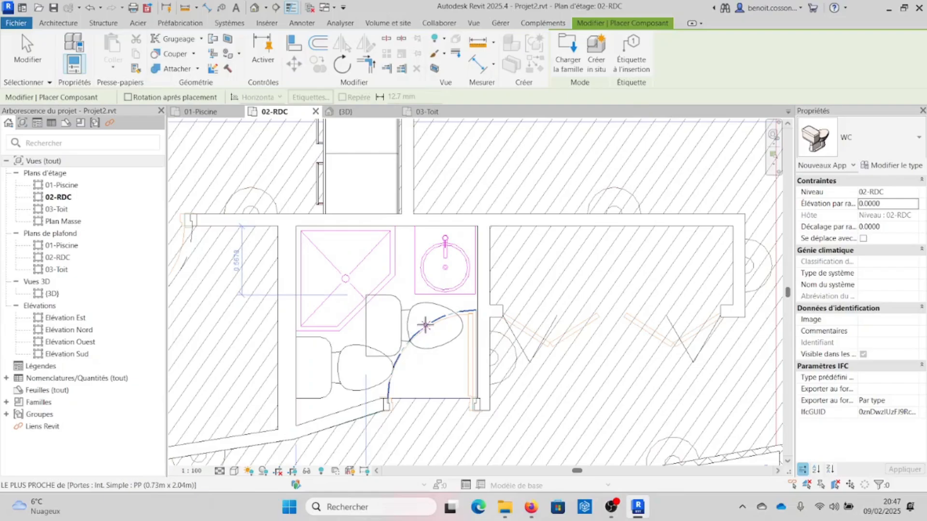
{"action": "key", "text": "Escape"}
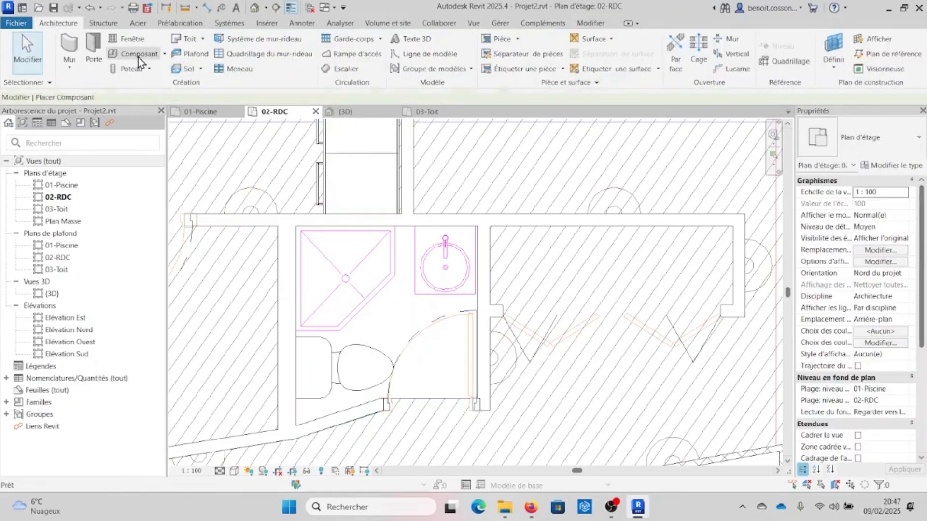
Place a Cabine de douche component of type 865 mm x 815 mm - Privado in the bathroom corner over the drawn shower
{"action": "left_click", "coordinate": [139, 56]}
{"action": "left_click", "coordinate": [883, 147]}
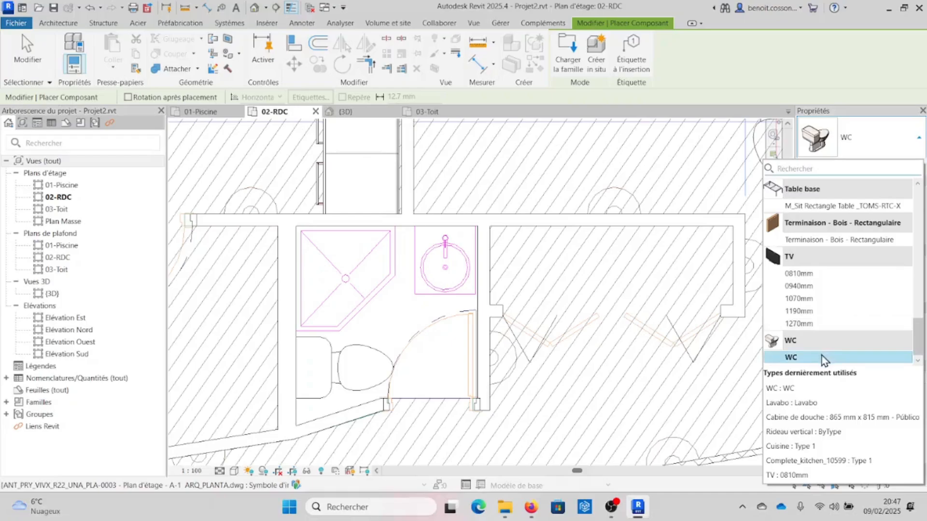
{"action": "scroll", "coordinate": [823, 309], "scroll_direction": "up", "scroll_amount": 3}
{"action": "scroll", "coordinate": [823, 309], "scroll_direction": "up", "scroll_amount": 10}
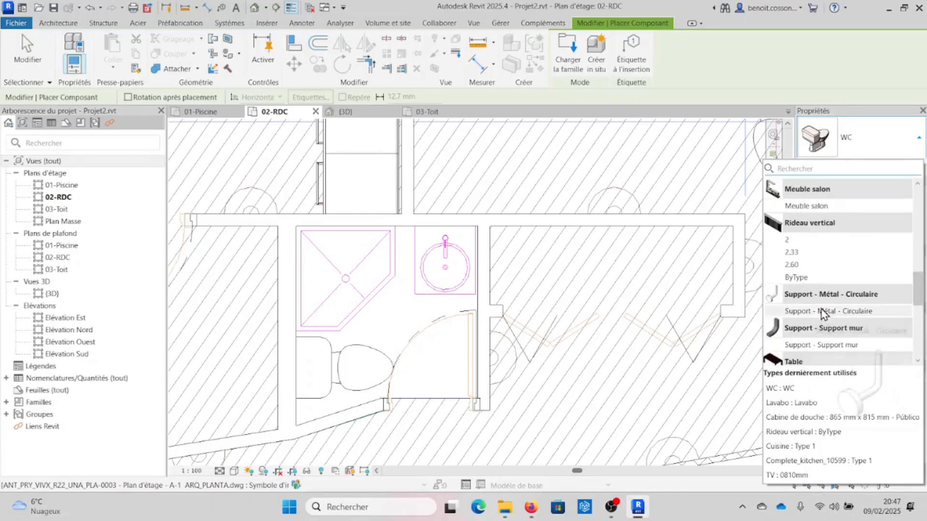
{"action": "scroll", "coordinate": [822, 309], "scroll_direction": "up", "scroll_amount": 3}
{"action": "mouse_move", "coordinate": [801, 255]}
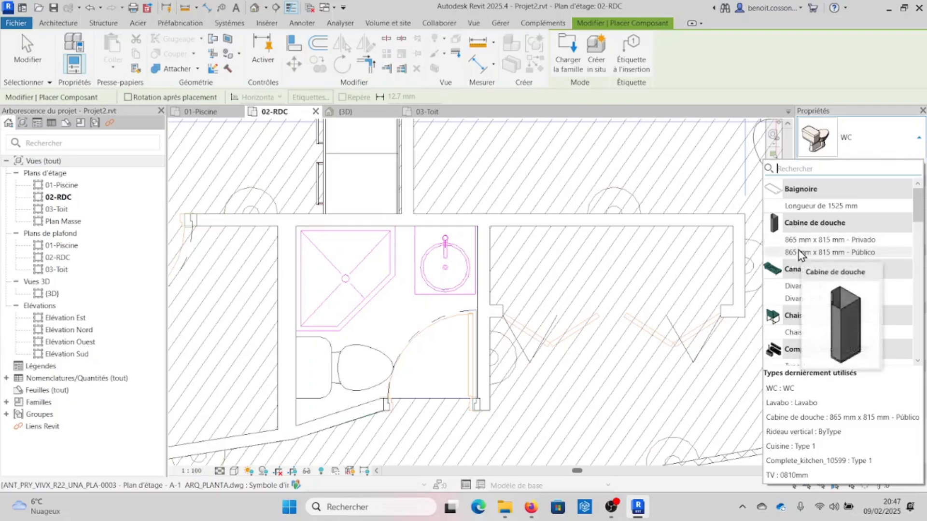
{"action": "left_click", "coordinate": [800, 239]}
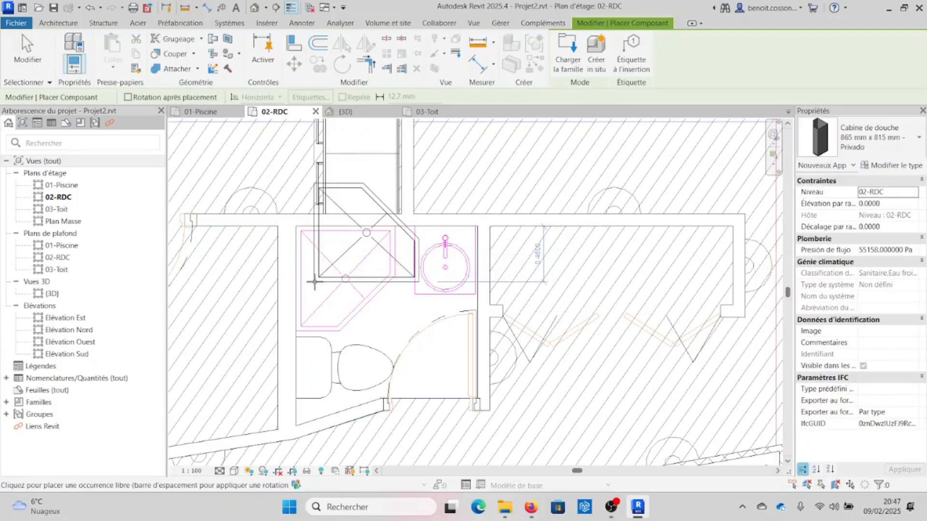
{"action": "left_click", "coordinate": [299, 227]}
{"action": "key", "text": "Escape"}
{"action": "key", "text": "Escape"}
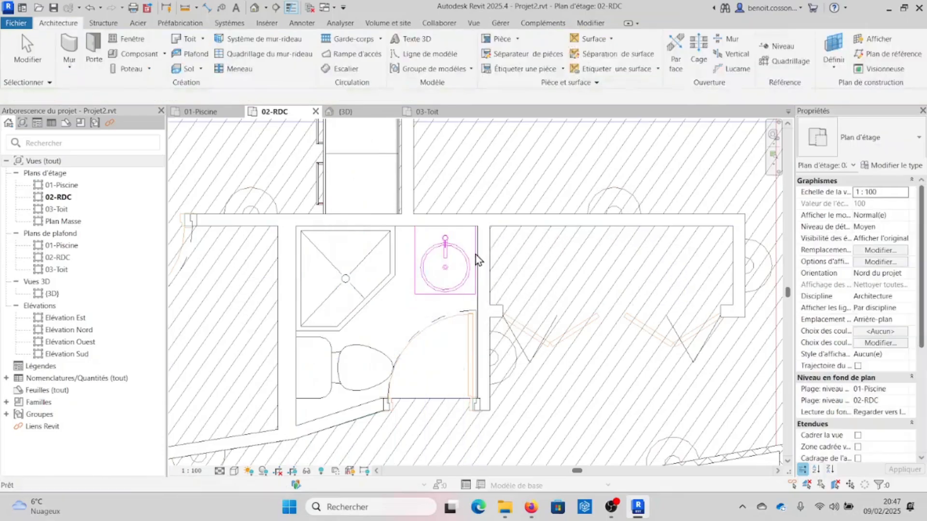
{"action": "left_click", "coordinate": [328, 230]}
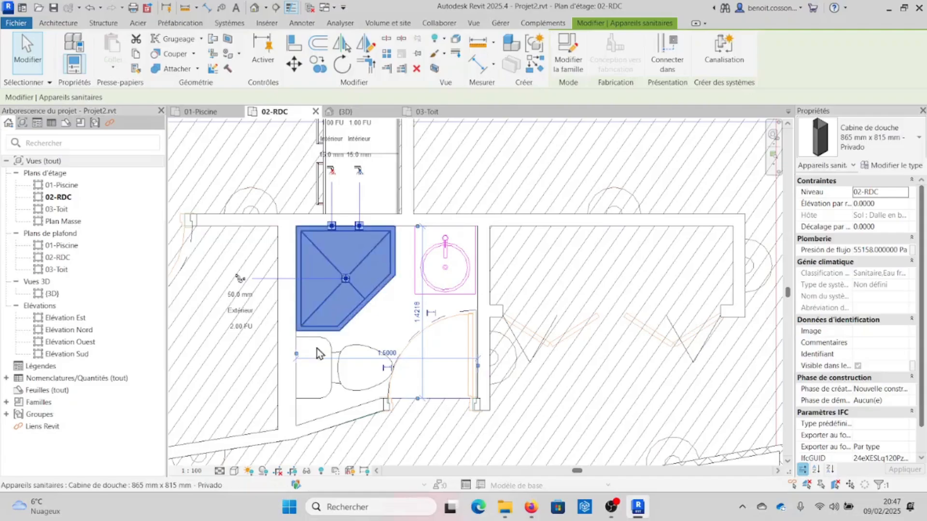
{"action": "left_click", "coordinate": [333, 351]}
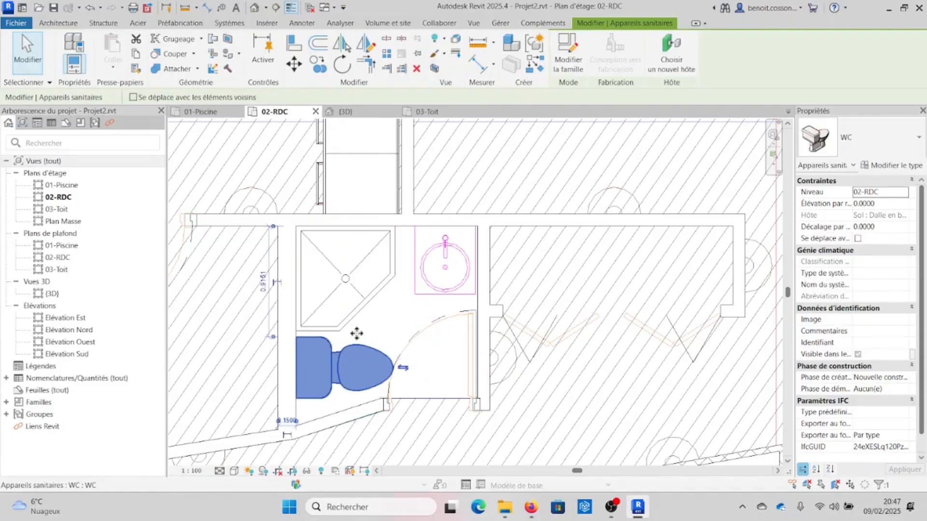
{"action": "left_click", "coordinate": [350, 295]}
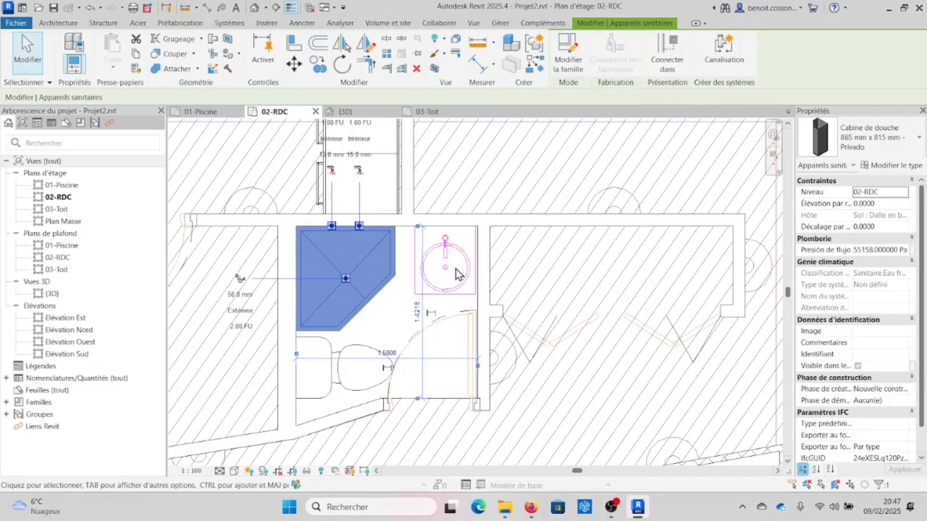
{"action": "key", "text": "Escape"}
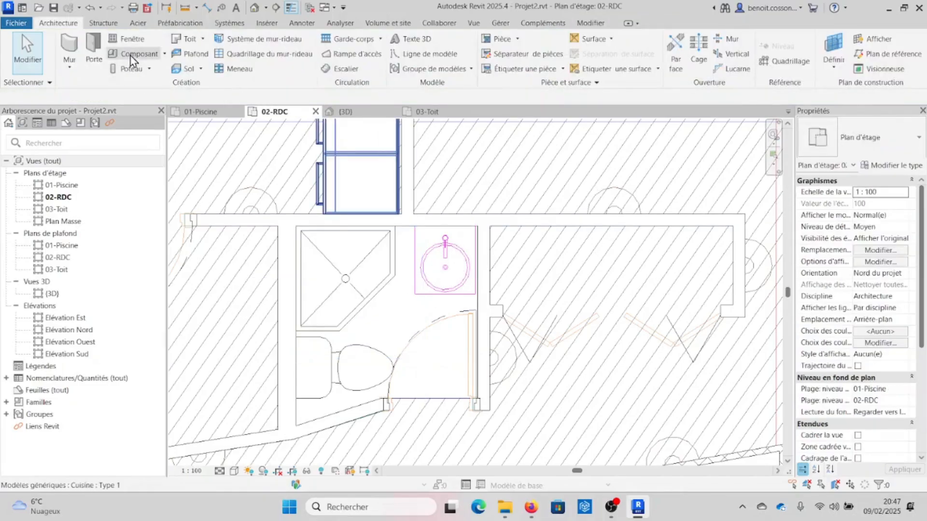
Place the Lavabo component against the bathroom wall over the drawn washbasin symbol beside the shower
{"action": "left_click", "coordinate": [130, 56]}
{"action": "left_click", "coordinate": [913, 133]}
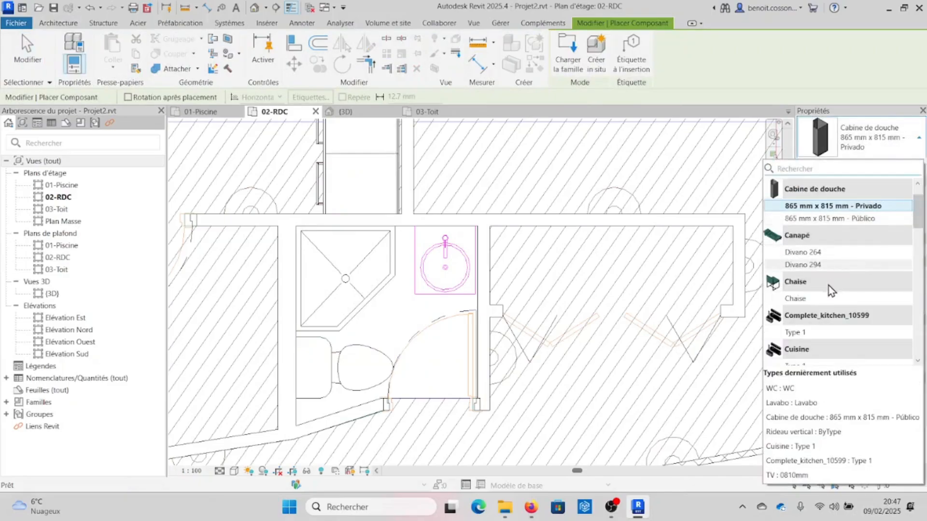
{"action": "scroll", "coordinate": [822, 241], "scroll_direction": "up", "scroll_amount": 1}
{"action": "scroll", "coordinate": [823, 239], "scroll_direction": "down", "scroll_amount": 5}
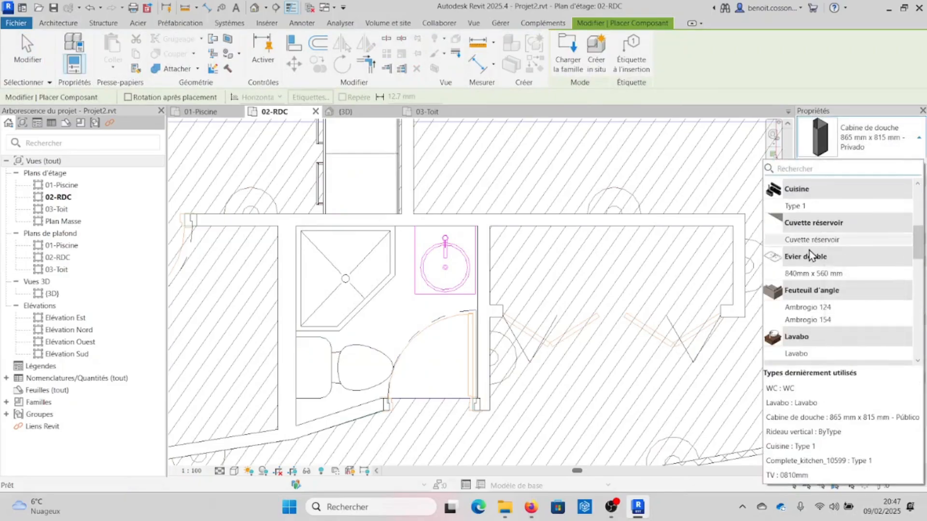
{"action": "scroll", "coordinate": [811, 254], "scroll_direction": "down", "scroll_amount": 6}
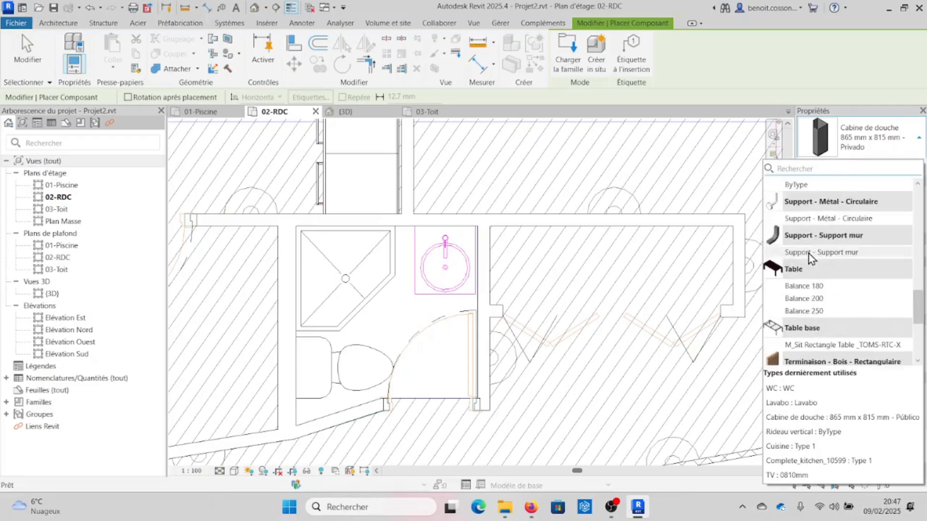
{"action": "scroll", "coordinate": [809, 254], "scroll_direction": "down", "scroll_amount": 3}
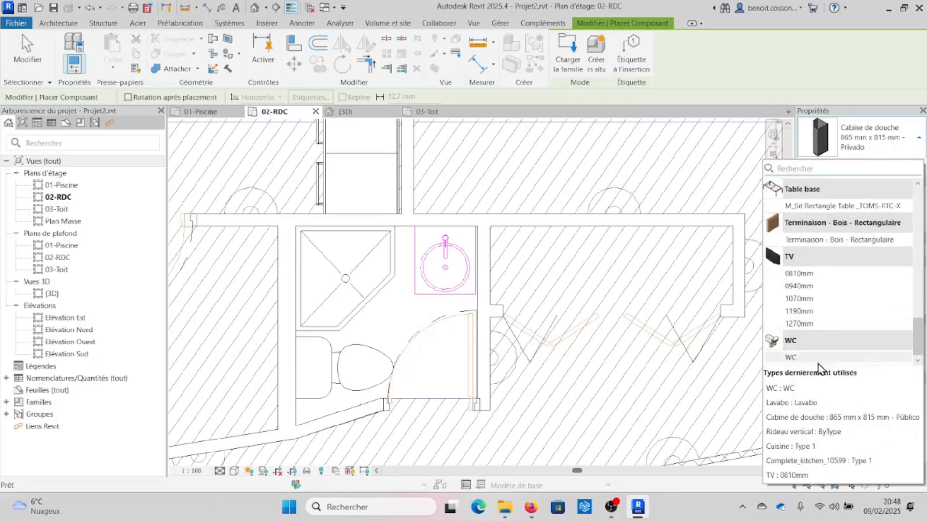
{"action": "scroll", "coordinate": [806, 329], "scroll_direction": "up", "scroll_amount": 3}
{"action": "scroll", "coordinate": [814, 295], "scroll_direction": "up", "scroll_amount": 3}
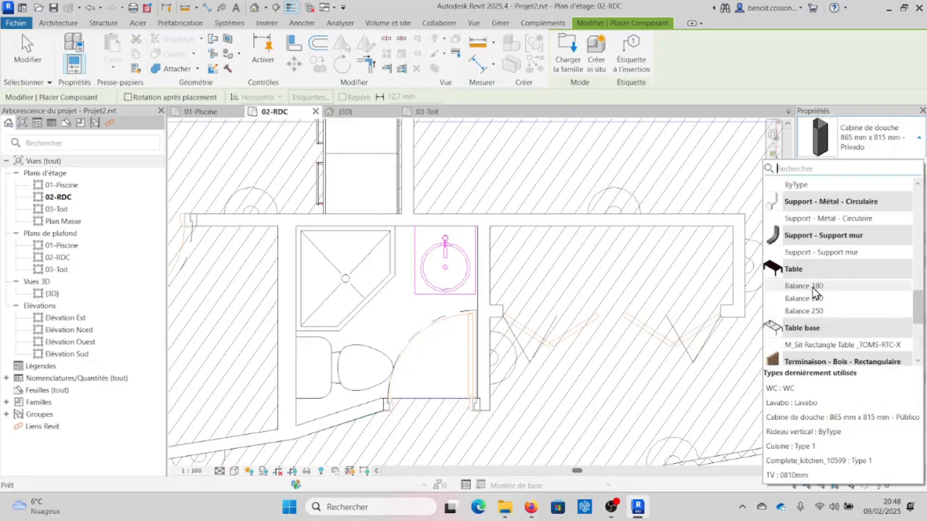
{"action": "scroll", "coordinate": [815, 289], "scroll_direction": "up", "scroll_amount": 3}
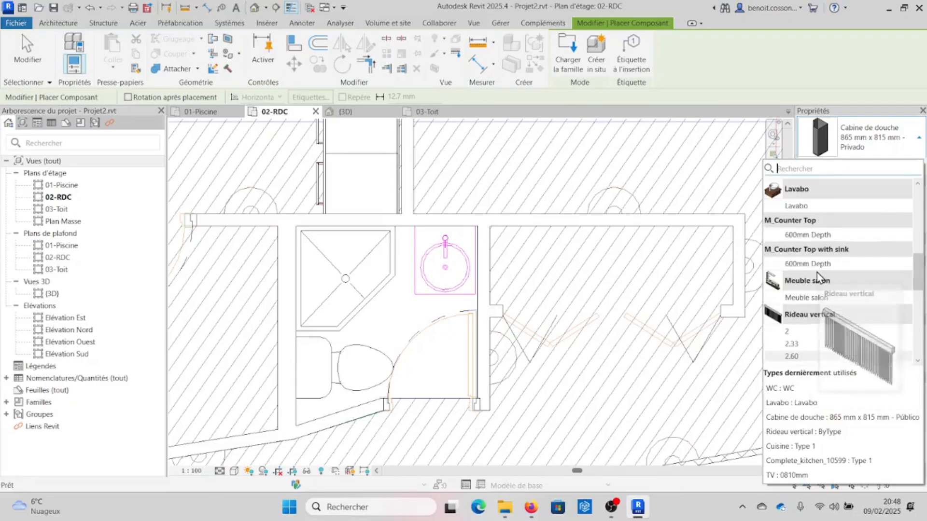
{"action": "left_click", "coordinate": [810, 206]}
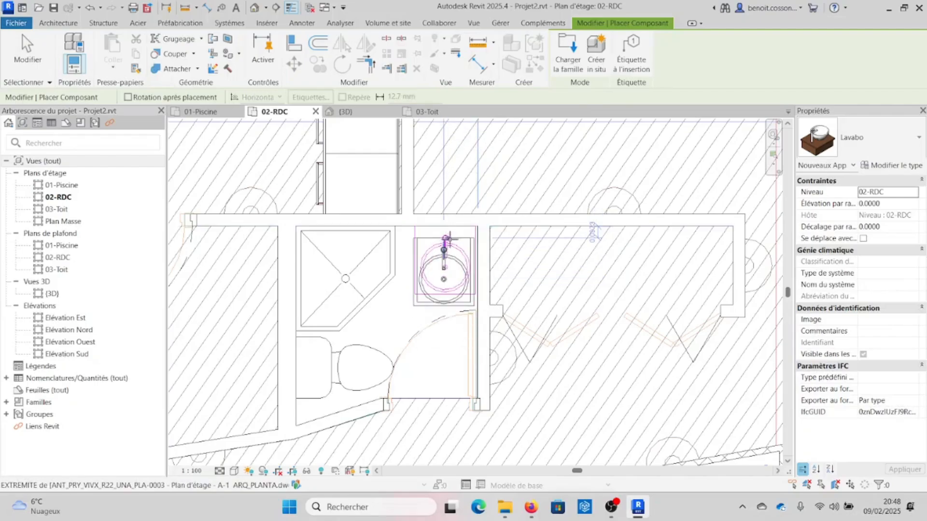
{"action": "scroll", "coordinate": [445, 222], "scroll_direction": "up", "scroll_amount": 3}
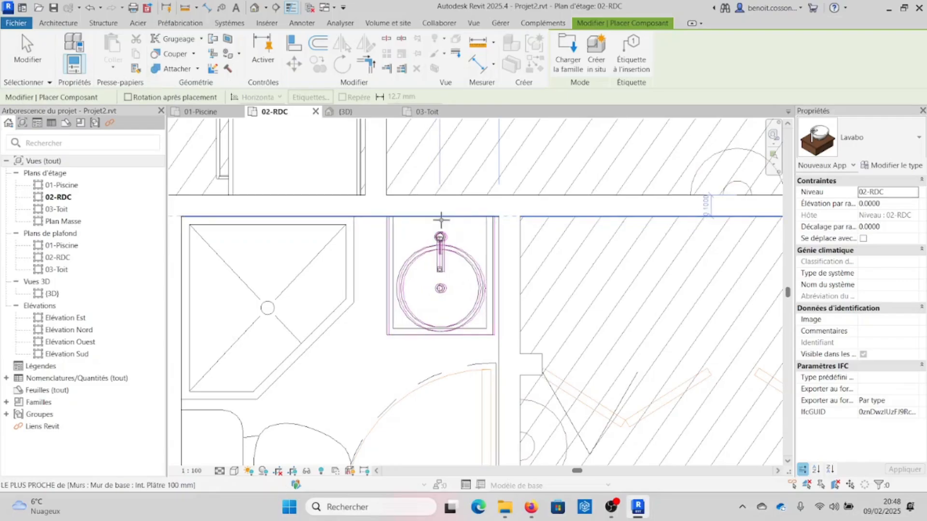
{"action": "left_click", "coordinate": [441, 220]}
{"action": "key", "text": "Escape"}
{"action": "key", "text": "Escape"}
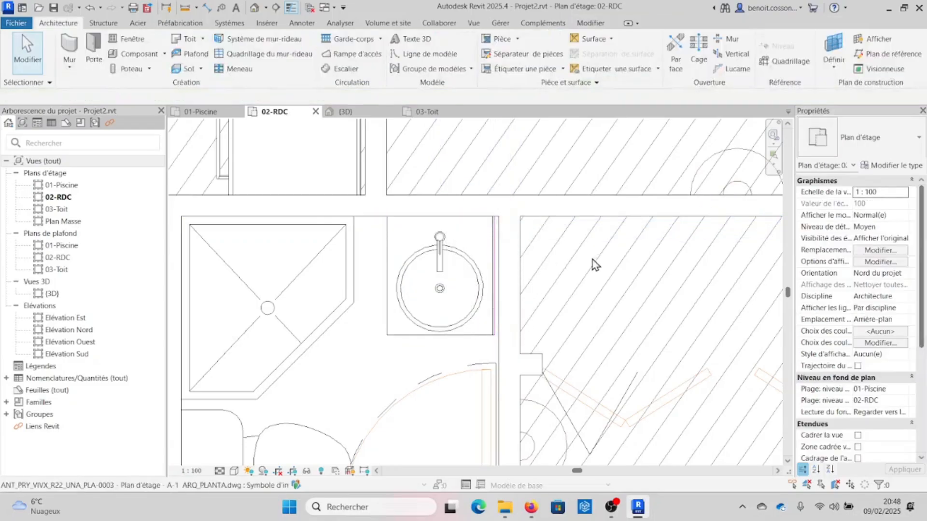
{"action": "scroll", "coordinate": [577, 307], "scroll_direction": "down", "scroll_amount": 5}
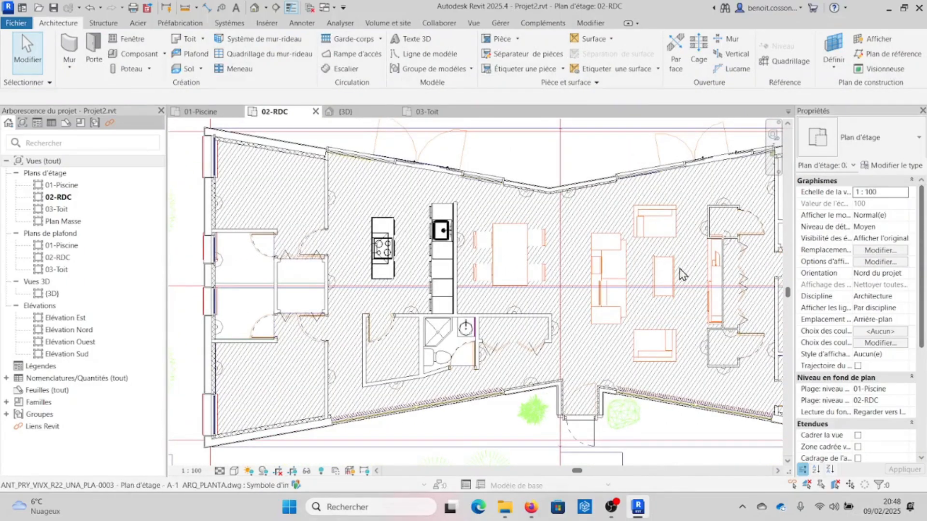
{"action": "middle_click_drag", "start_coordinate": [678, 288], "coordinate": [626, 293]}
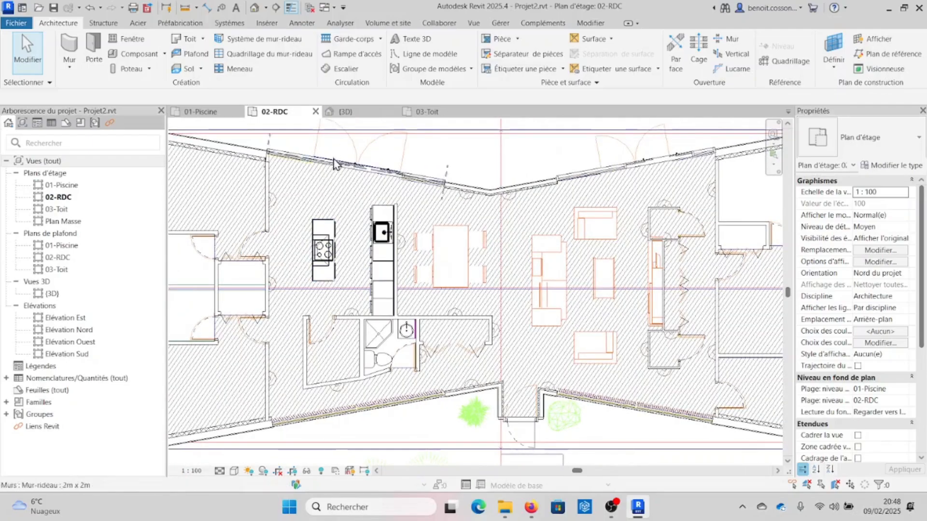
Place a Table component of type Balance 180 over the drawn dining table, rotated so its long side runs vertically on the plan
{"action": "key", "text": "c"}
{"action": "key", "text": "m"}
{"action": "left_click", "coordinate": [844, 145]}
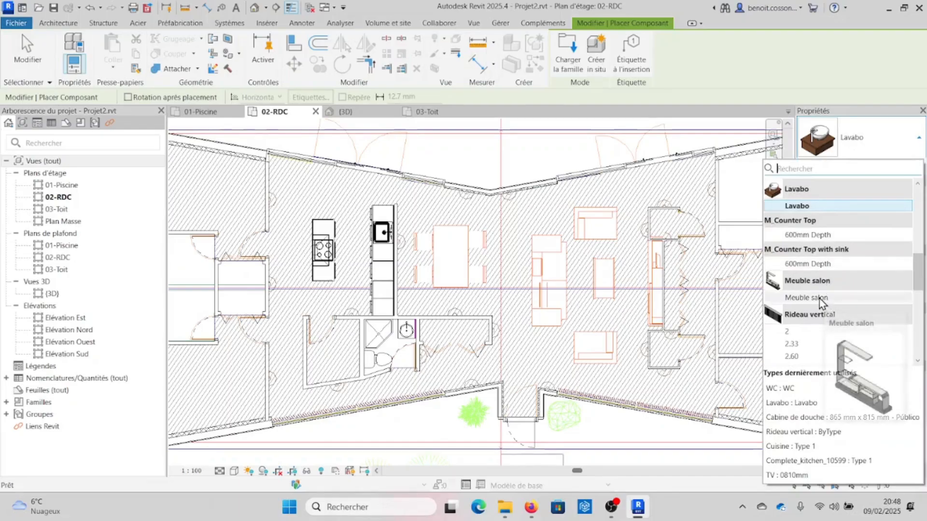
{"action": "scroll", "coordinate": [825, 320], "scroll_direction": "down", "scroll_amount": 3}
{"action": "scroll", "coordinate": [827, 322], "scroll_direction": "down", "scroll_amount": 2}
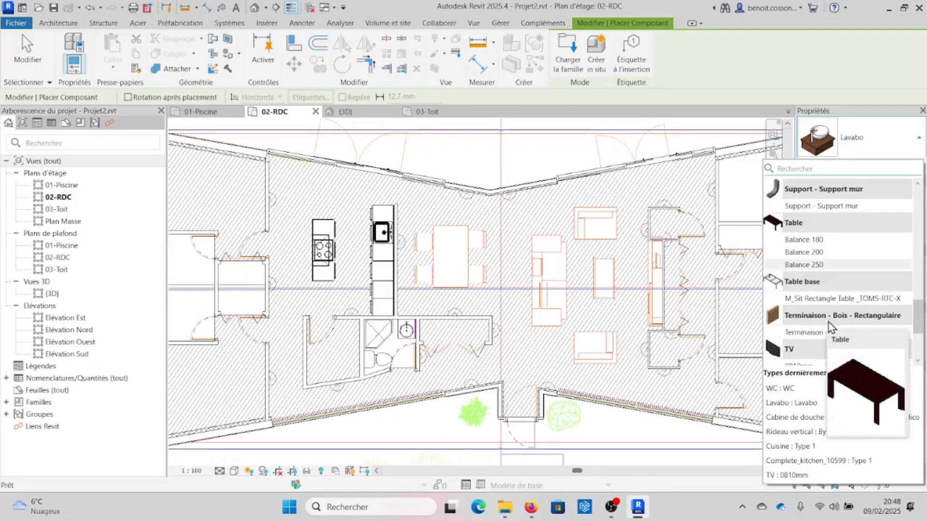
{"action": "left_click", "coordinate": [826, 264]}
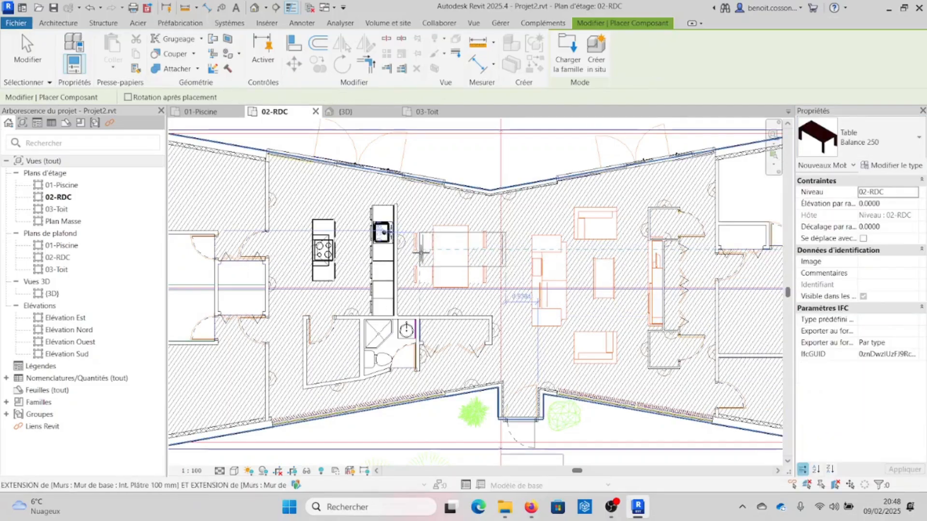
{"action": "key", "text": "space"}
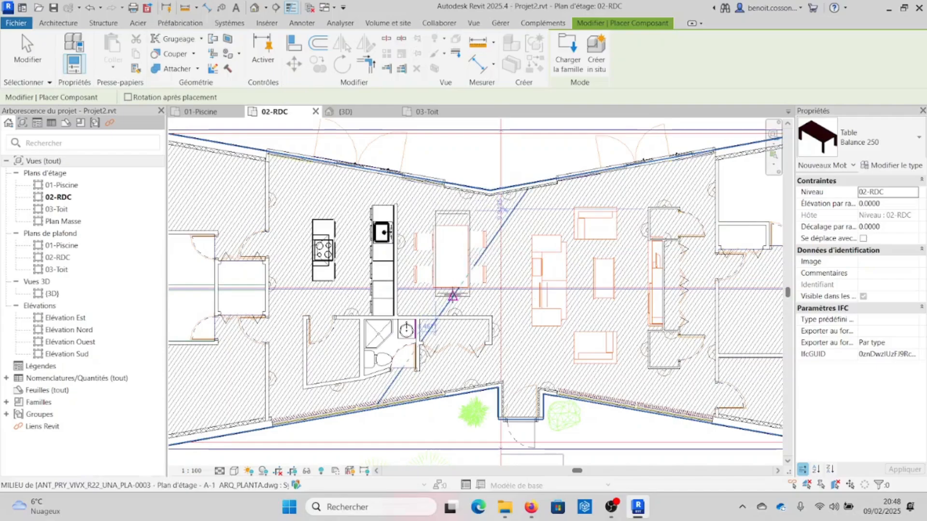
{"action": "left_click", "coordinate": [903, 148]}
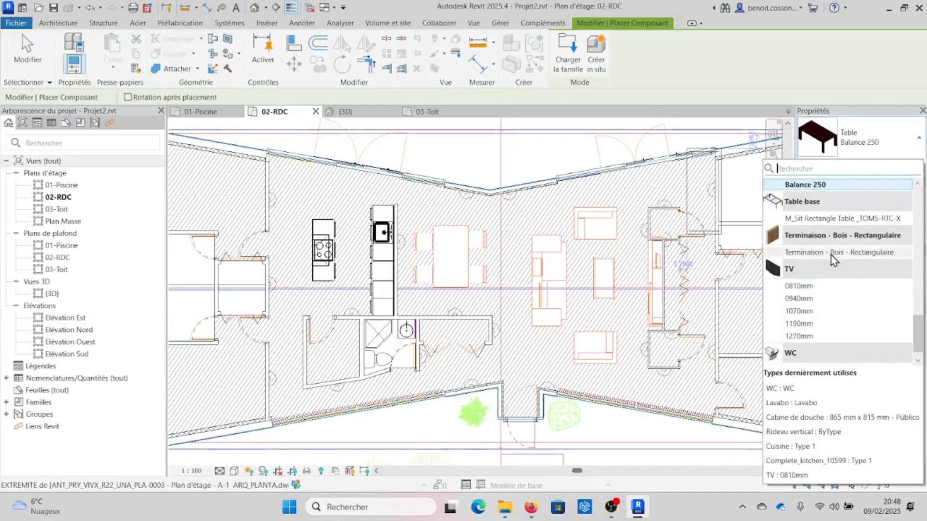
{"action": "scroll", "coordinate": [830, 256], "scroll_direction": "up", "scroll_amount": 3}
{"action": "scroll", "coordinate": [831, 256], "scroll_direction": "down", "scroll_amount": 2}
{"action": "scroll", "coordinate": [832, 257], "scroll_direction": "up", "scroll_amount": 1}
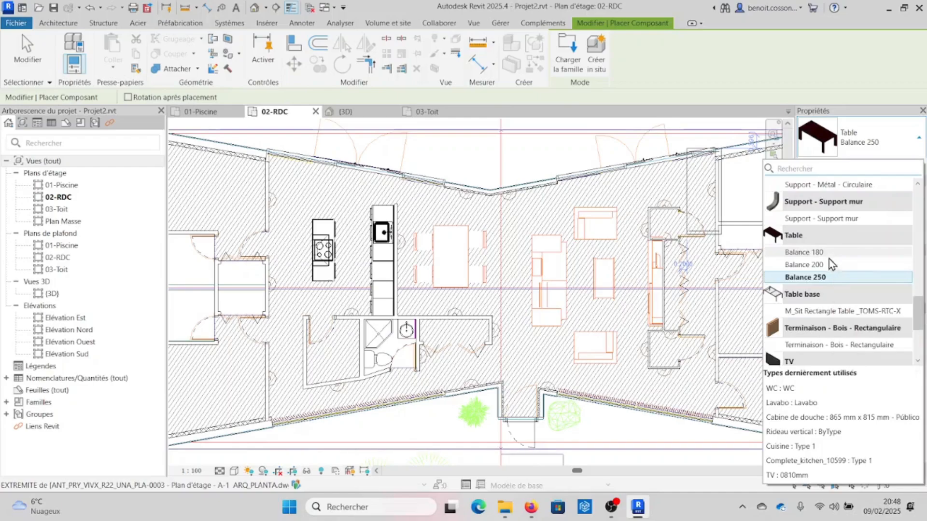
{"action": "left_click", "coordinate": [828, 252]}
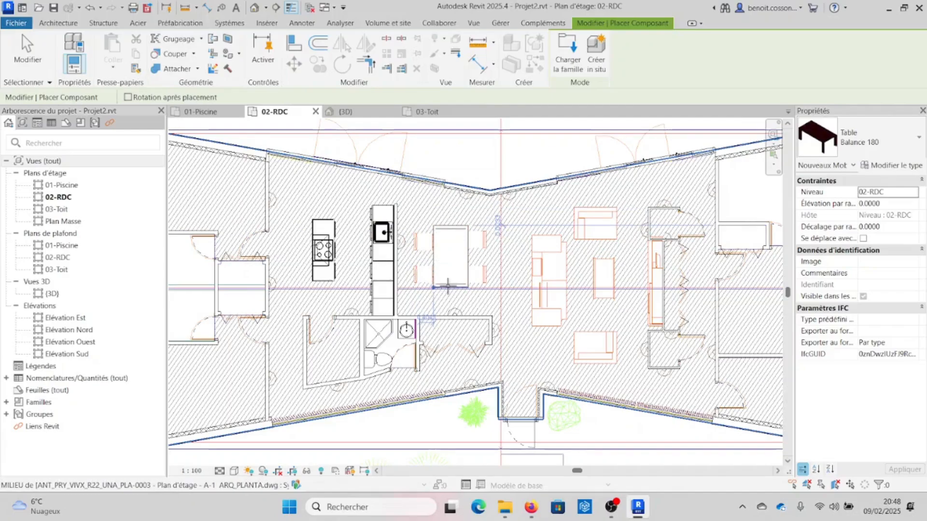
Place two Chaise components over the drawn chairs on the kitchen side of the dining table, rotated to face the table
{"action": "left_click", "coordinate": [869, 139]}
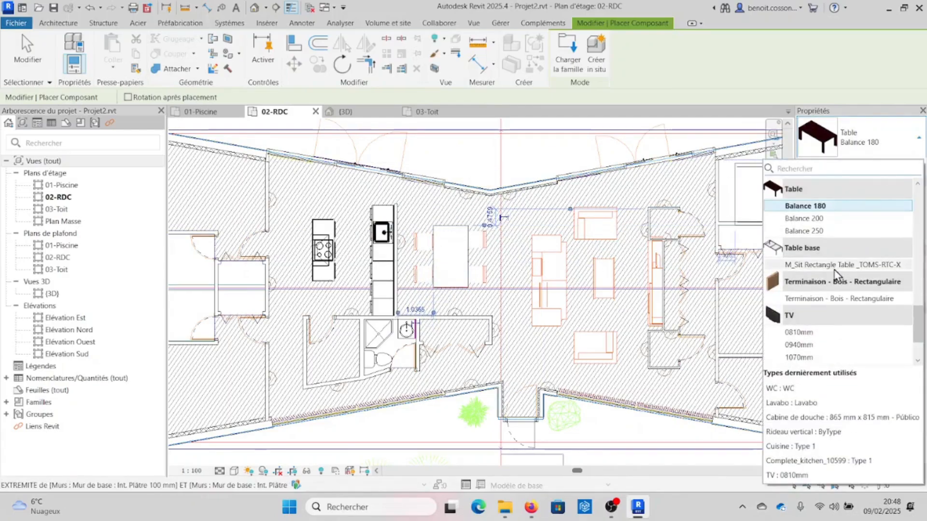
{"action": "scroll", "coordinate": [835, 269], "scroll_direction": "up", "scroll_amount": 10}
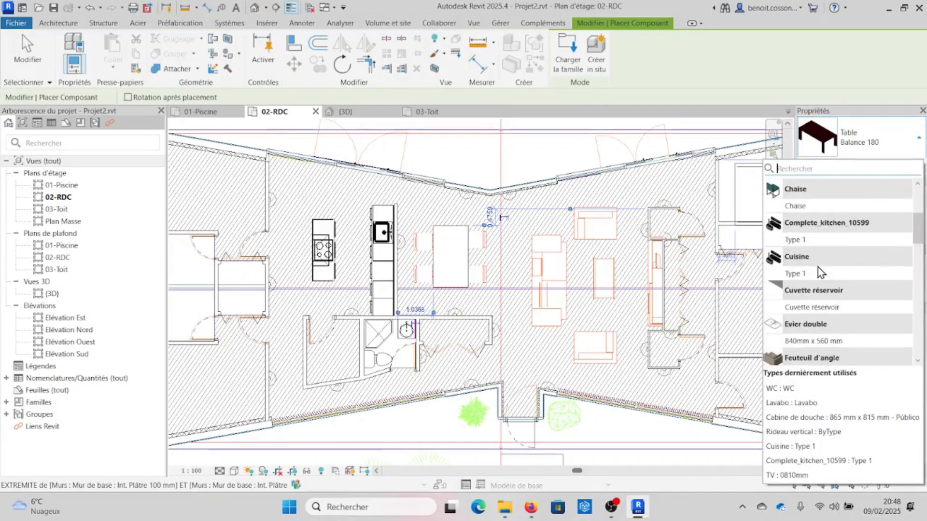
{"action": "scroll", "coordinate": [820, 268], "scroll_direction": "down", "scroll_amount": 5}
{"action": "scroll", "coordinate": [823, 266], "scroll_direction": "up", "scroll_amount": 10}
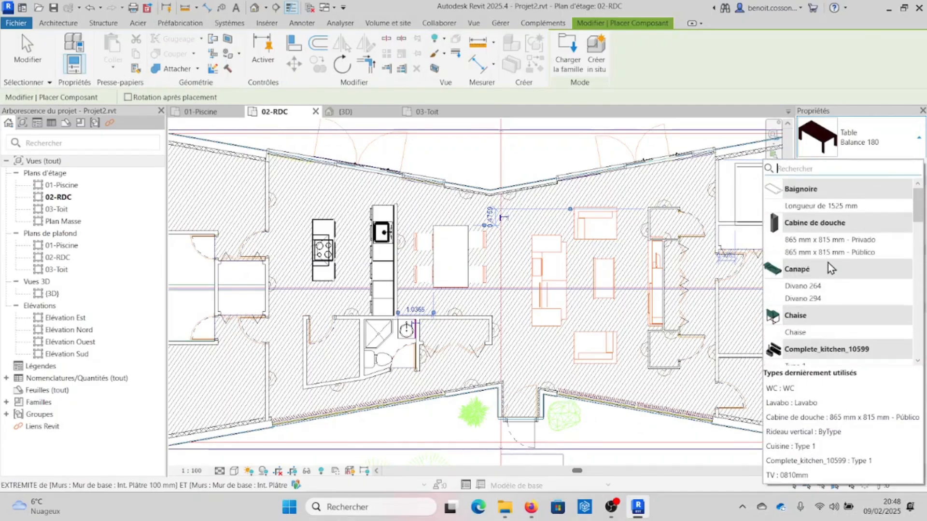
{"action": "left_click", "coordinate": [804, 333]}
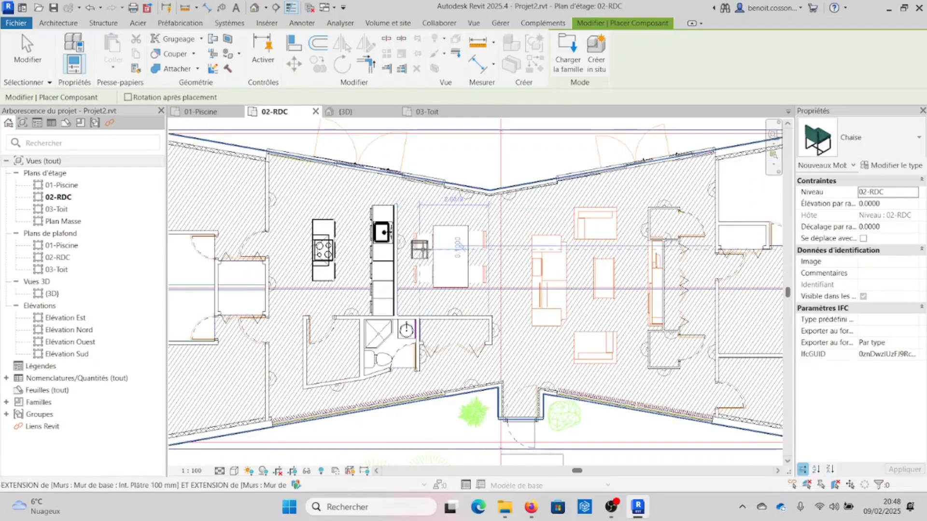
{"action": "scroll", "coordinate": [420, 249], "scroll_direction": "up", "scroll_amount": 5}
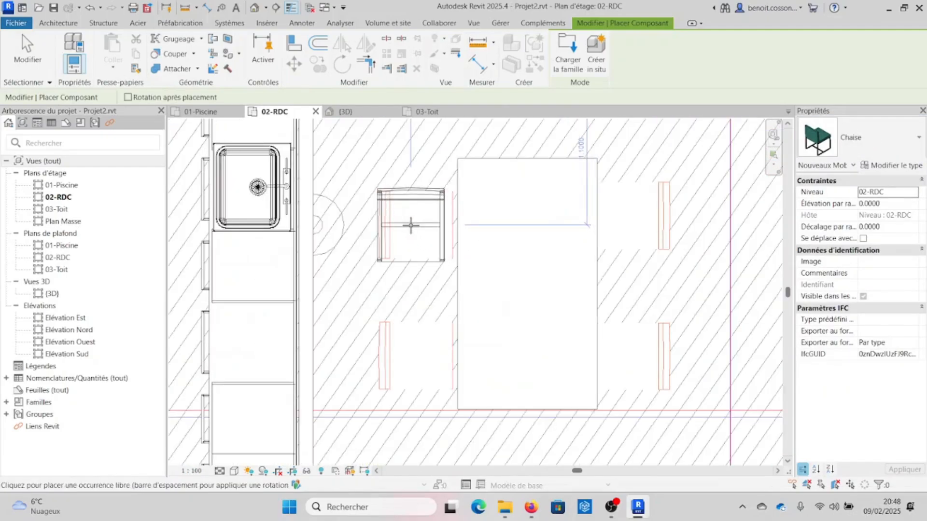
{"action": "key", "text": "space"}
{"action": "left_click", "coordinate": [418, 225]}
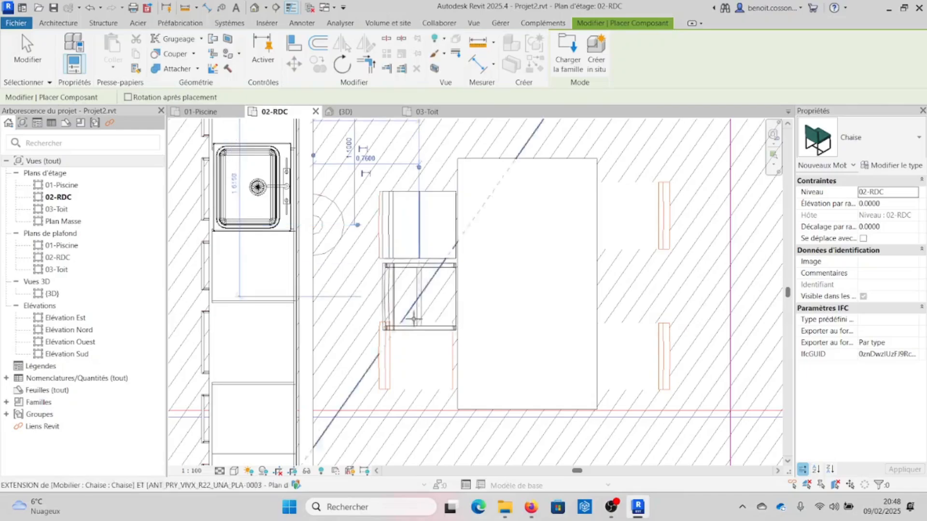
{"action": "left_click", "coordinate": [417, 354]}
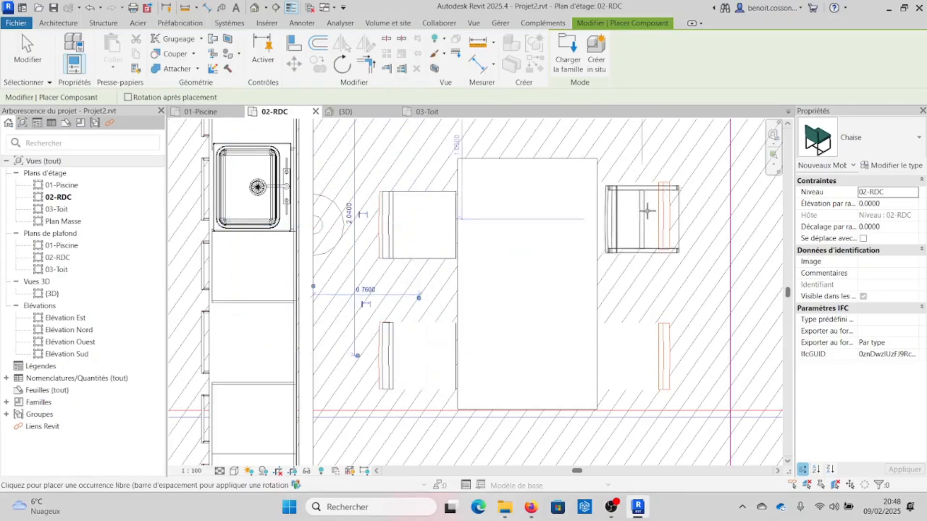
Place two Chaise components over the drawn chairs on the living-room side of the dining table, turned to face the table
{"action": "key", "text": "space"}
{"action": "key", "text": "space"}
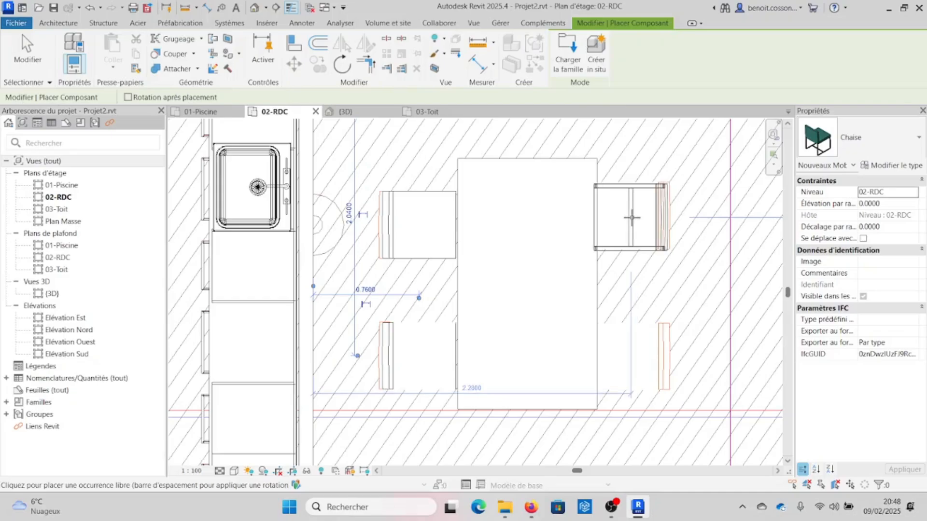
{"action": "left_click", "coordinate": [636, 216]}
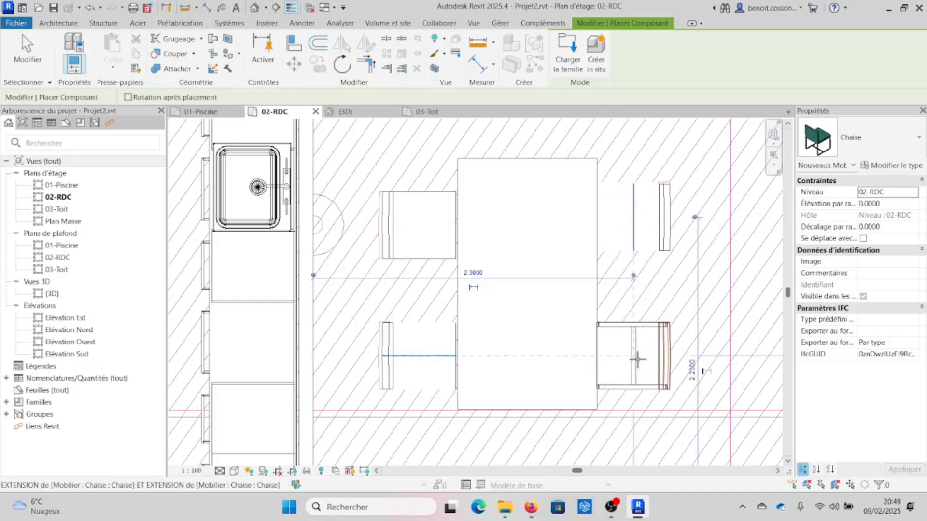
Place a Table base component of type M_Sit Rectangle Table _TOMS-RTC-X over the drawn coffee table, rotated to match its orientation
{"action": "scroll", "coordinate": [637, 359], "scroll_direction": "down", "scroll_amount": 8}
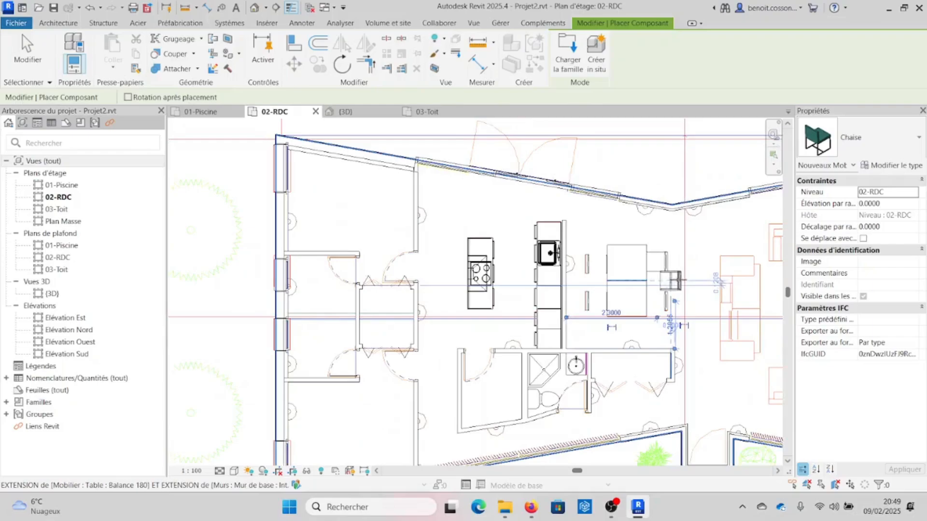
{"action": "left_click", "coordinate": [919, 137]}
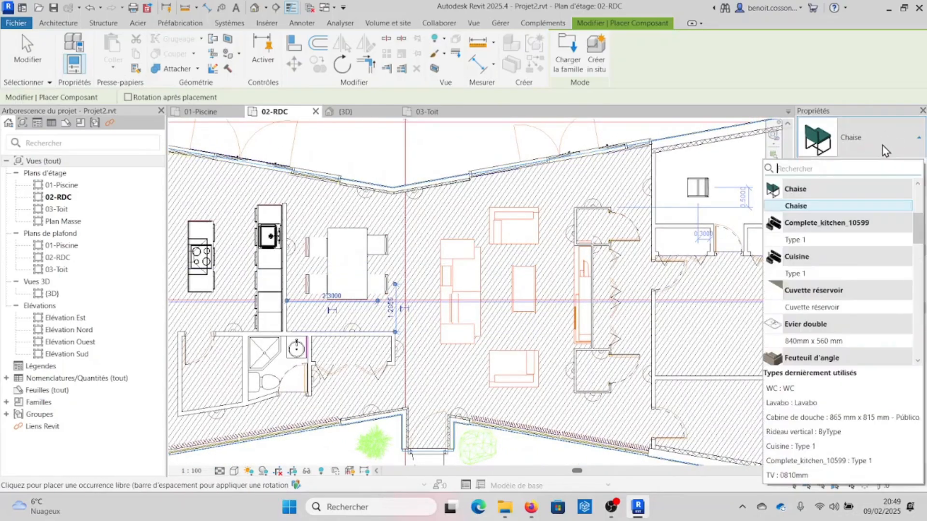
{"action": "scroll", "coordinate": [844, 304], "scroll_direction": "down", "scroll_amount": 5}
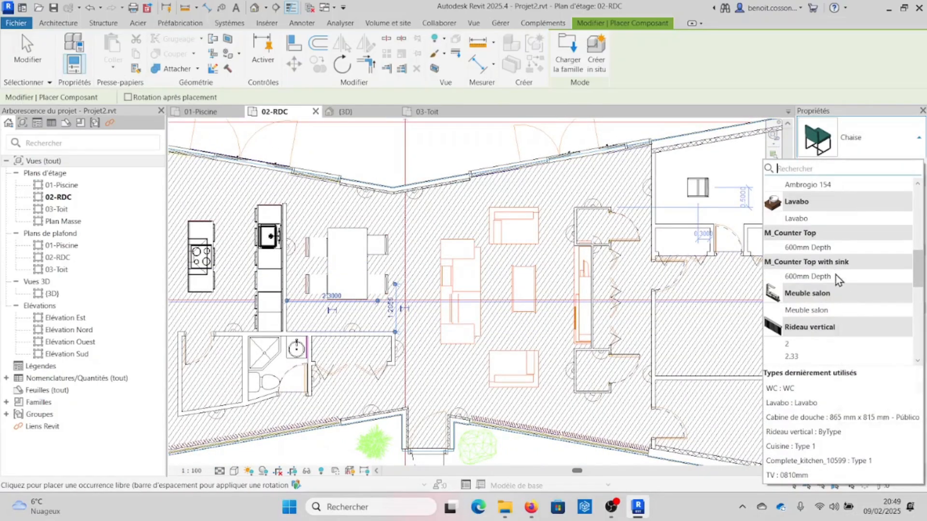
{"action": "scroll", "coordinate": [844, 286], "scroll_direction": "up", "scroll_amount": 3}
{"action": "scroll", "coordinate": [843, 285], "scroll_direction": "up", "scroll_amount": 1}
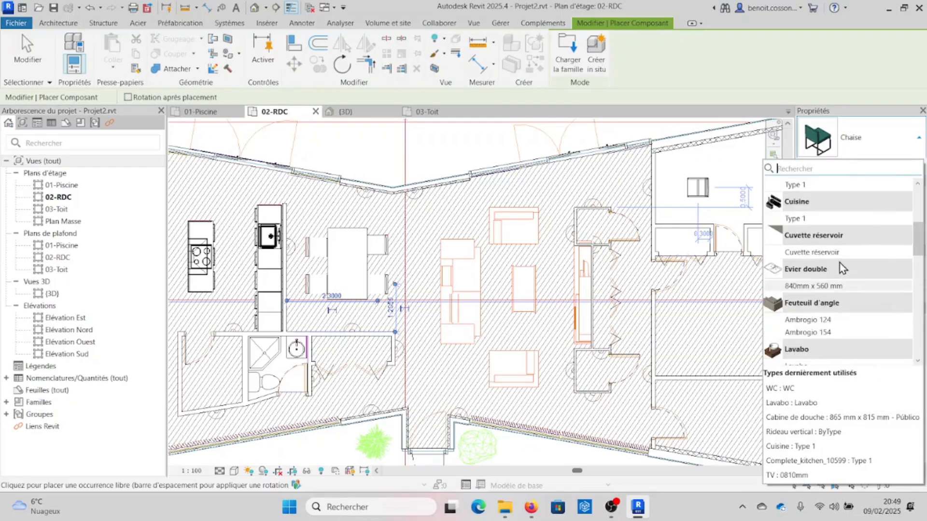
{"action": "scroll", "coordinate": [817, 237], "scroll_direction": "up", "scroll_amount": 2}
{"action": "scroll", "coordinate": [818, 245], "scroll_direction": "down", "scroll_amount": 12}
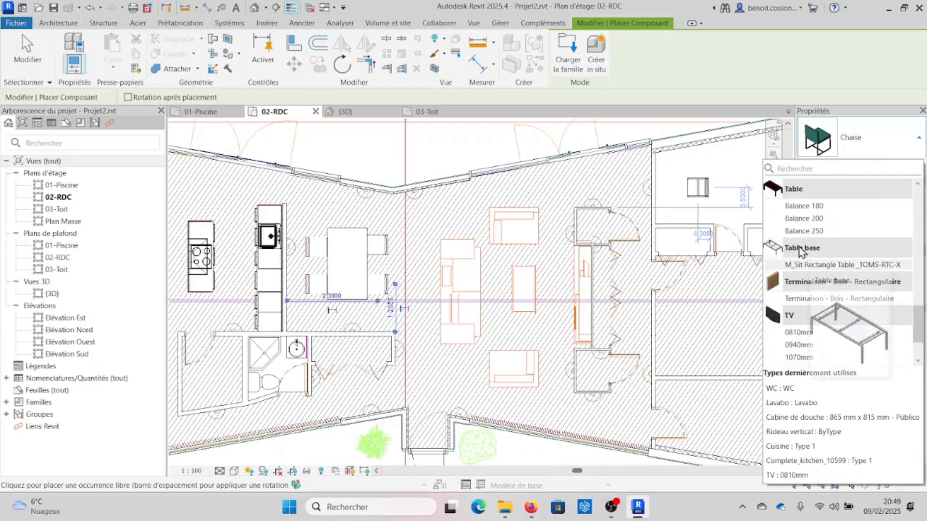
{"action": "left_click", "coordinate": [821, 265]}
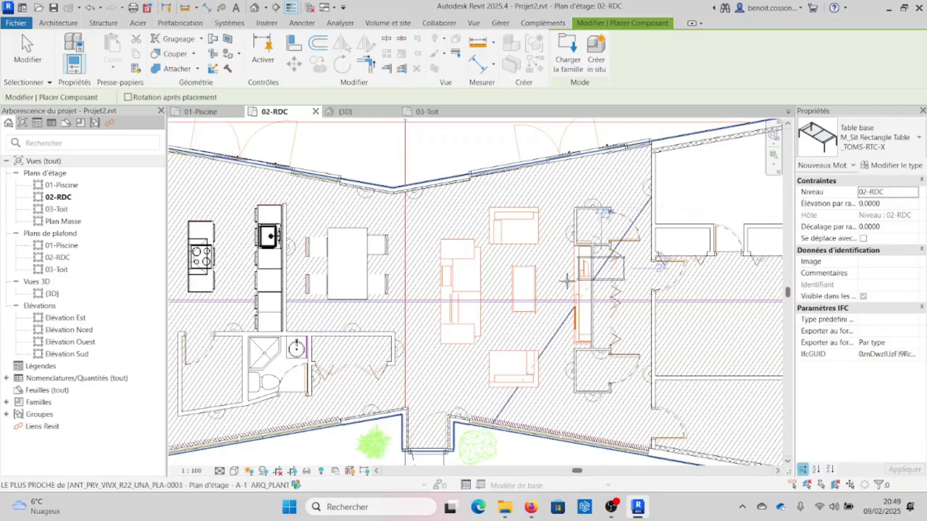
{"action": "left_click", "coordinate": [524, 291]}
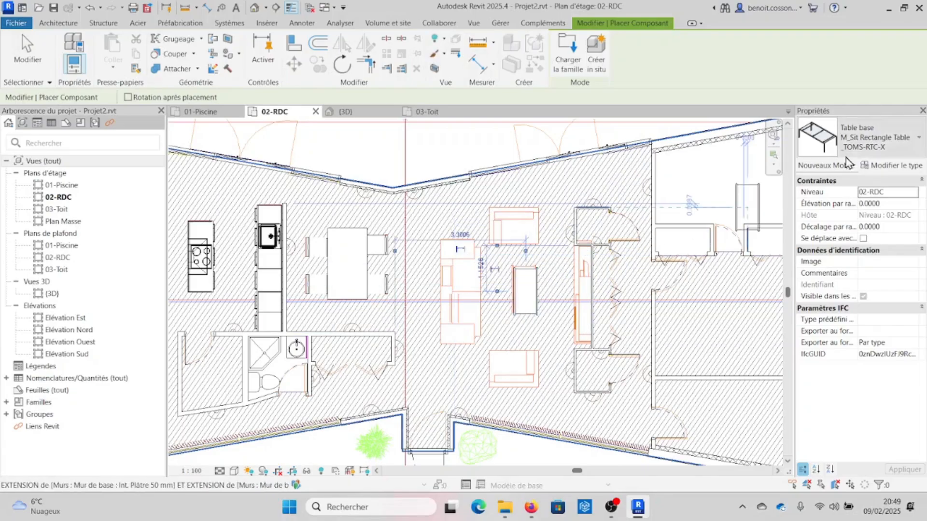
Place a Feuteuil d'angle component of type Ambrogio 124 over the drawn armchair above the coffee table
{"action": "left_click", "coordinate": [854, 138]}
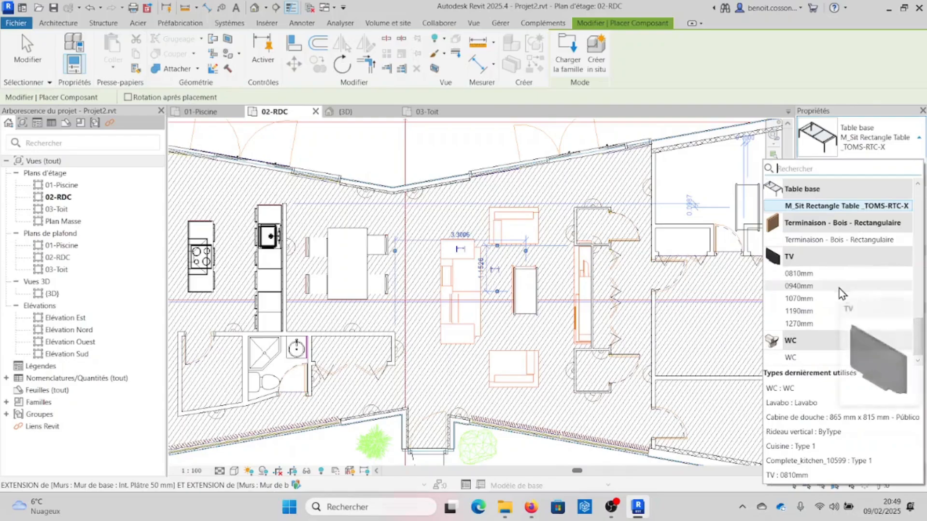
{"action": "scroll", "coordinate": [819, 273], "scroll_direction": "up", "scroll_amount": 5}
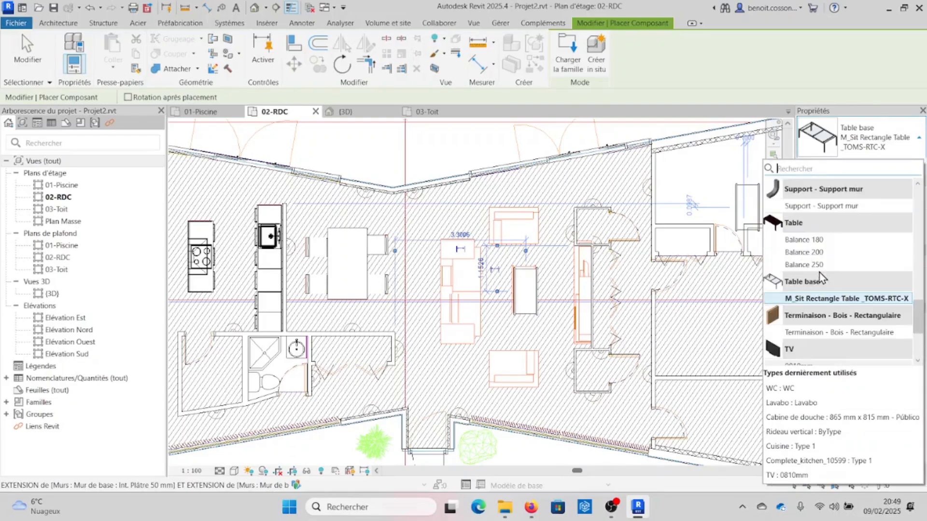
{"action": "scroll", "coordinate": [821, 262], "scroll_direction": "up", "scroll_amount": 4}
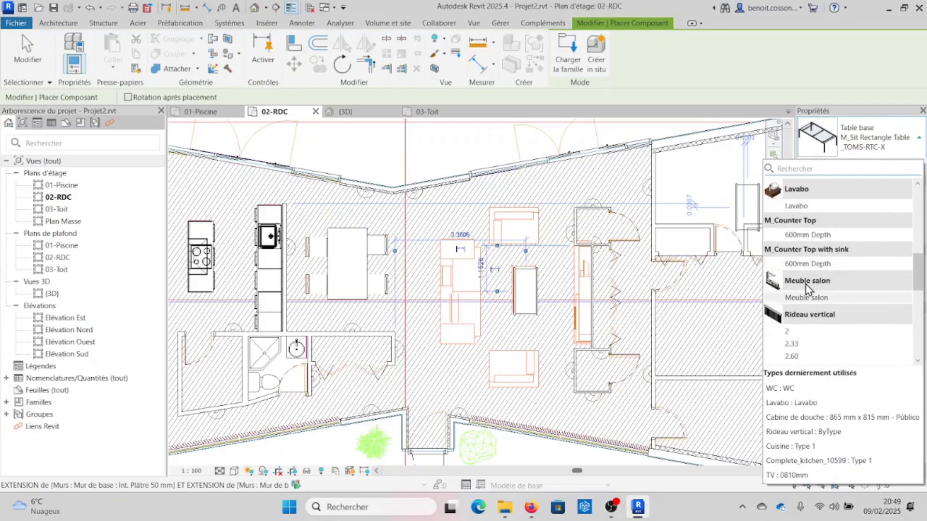
{"action": "scroll", "coordinate": [807, 284], "scroll_direction": "up", "scroll_amount": 4}
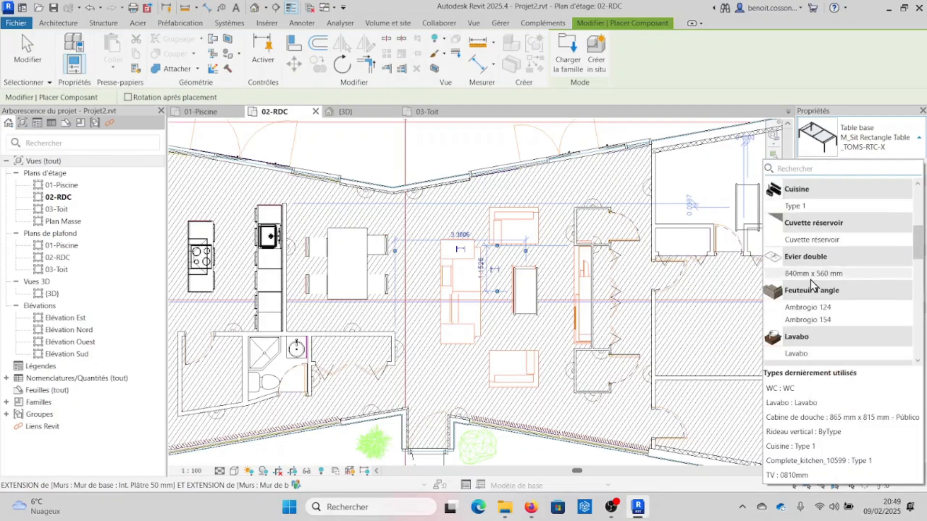
{"action": "left_click", "coordinate": [812, 320]}
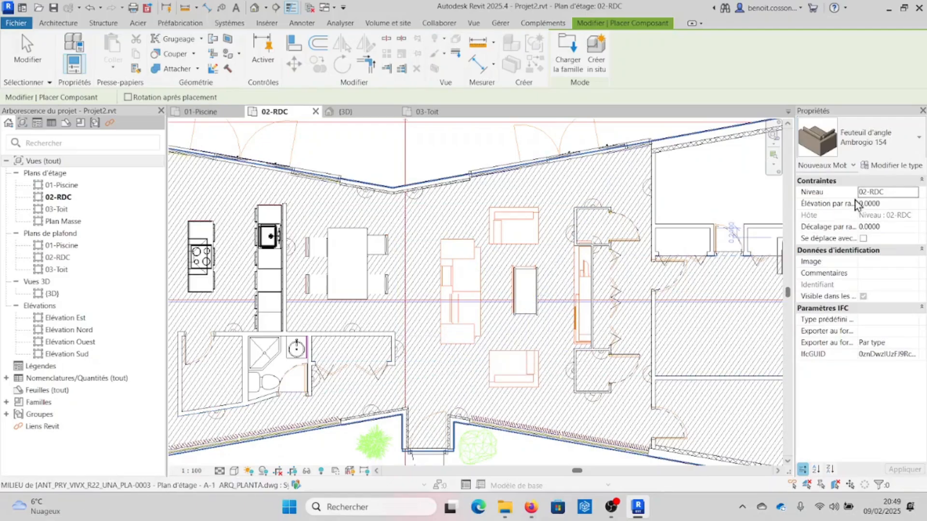
{"action": "left_click", "coordinate": [869, 141]}
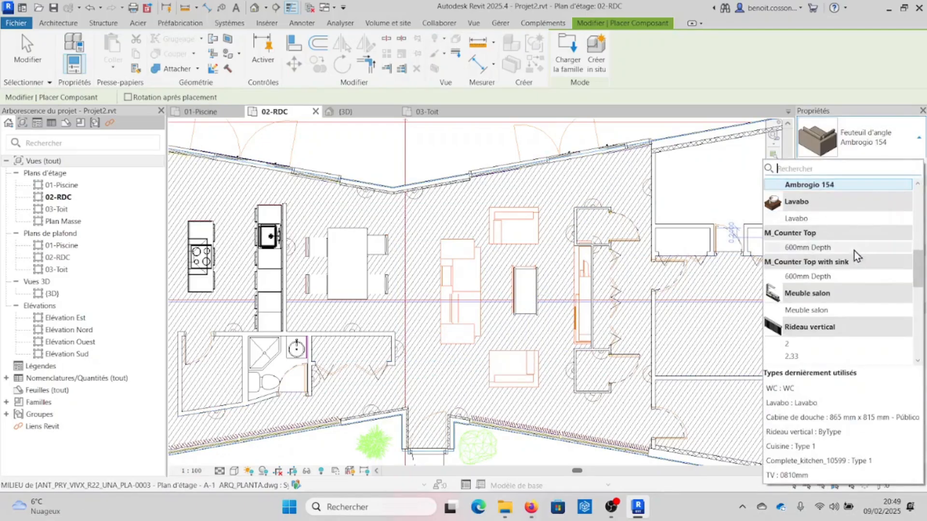
{"action": "left_click", "coordinate": [816, 219]}
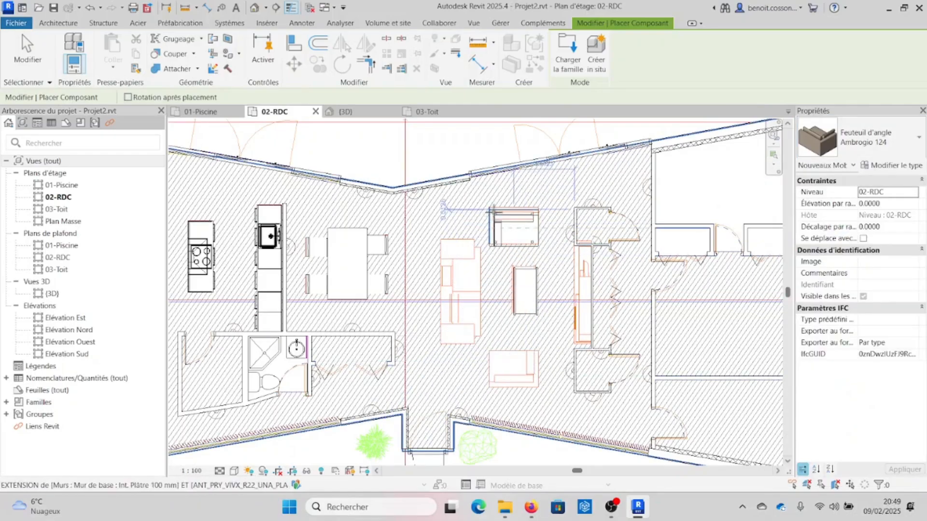
{"action": "scroll", "coordinate": [492, 205], "scroll_direction": "up", "scroll_amount": 5}
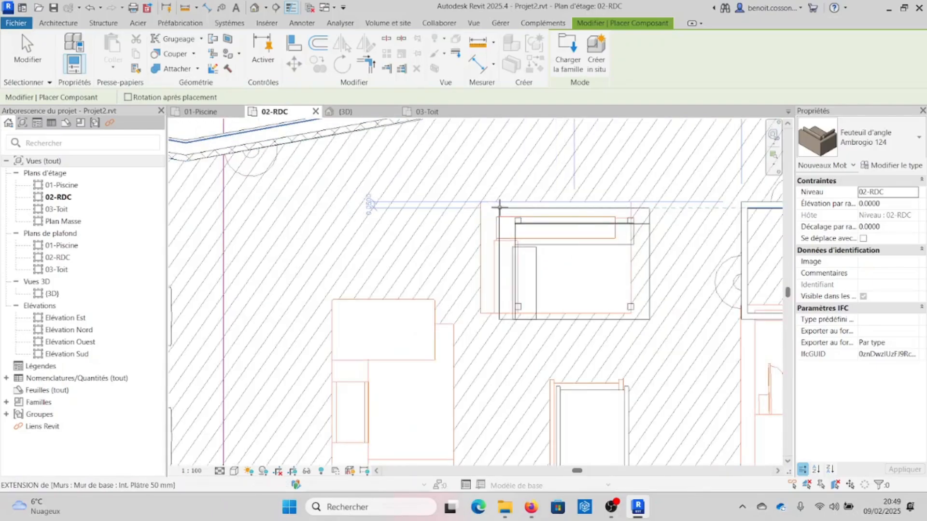
Place a second Feuteuil d'angle component of type Ambrogio 124 over the drawn armchair below the coffee table, rotated to match it
{"action": "scroll", "coordinate": [483, 205], "scroll_direction": "down", "scroll_amount": 8}
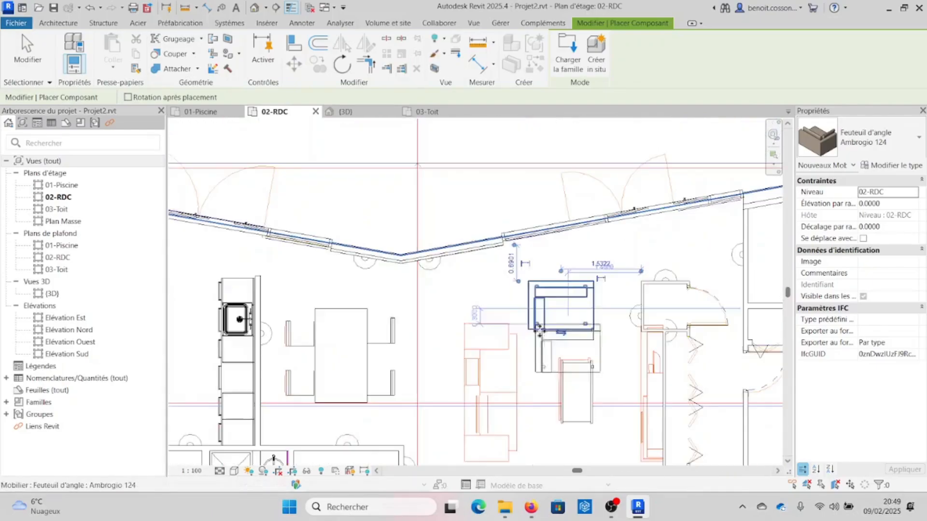
{"action": "middle_click_drag", "start_coordinate": [541, 236], "coordinate": [533, 182]}
{"action": "key", "text": "space"}
{"action": "key", "text": "space"}
{"action": "key", "text": "space"}
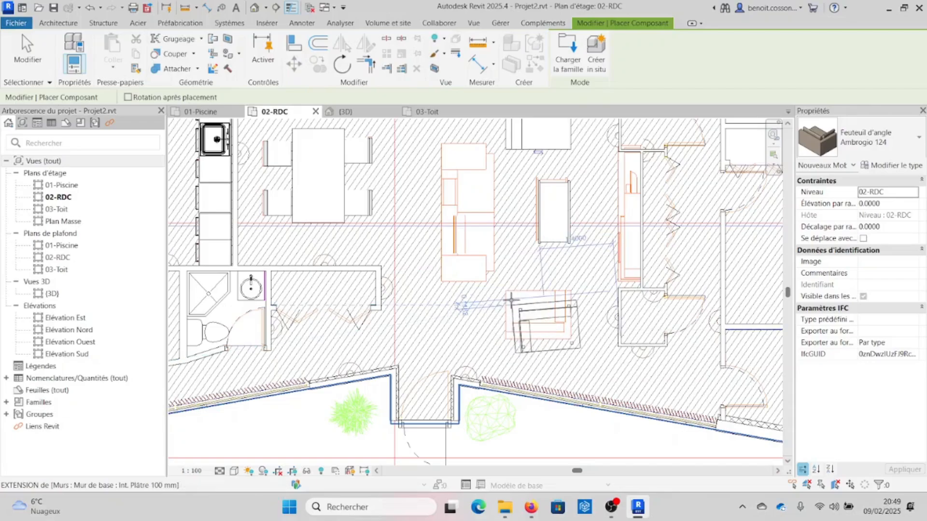
{"action": "key", "text": "space"}
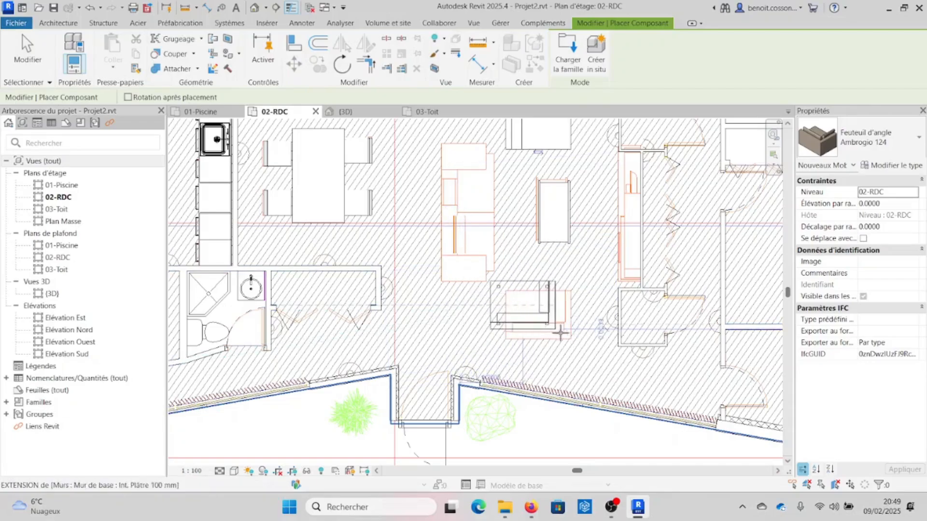
{"action": "scroll", "coordinate": [561, 330], "scroll_direction": "up", "scroll_amount": 6}
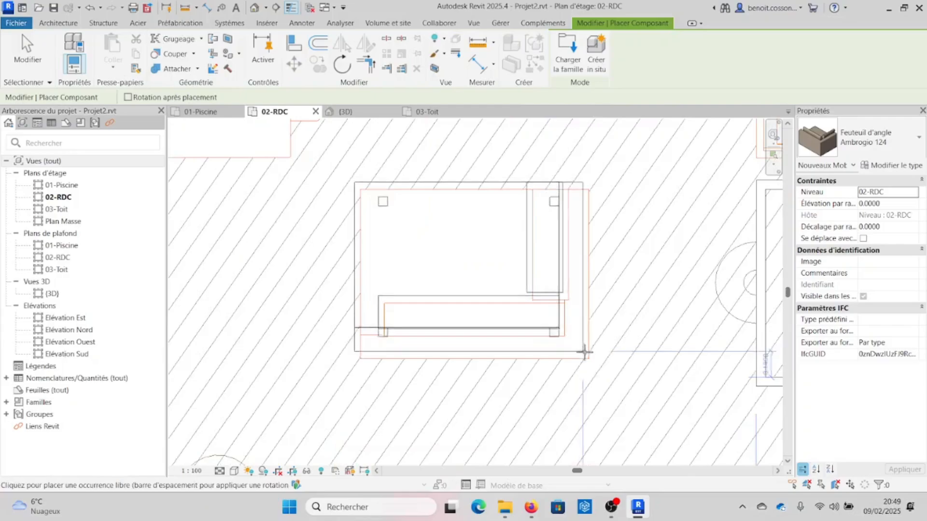
{"action": "left_click", "coordinate": [588, 356]}
{"action": "scroll", "coordinate": [599, 338], "scroll_direction": "down", "scroll_amount": 6}
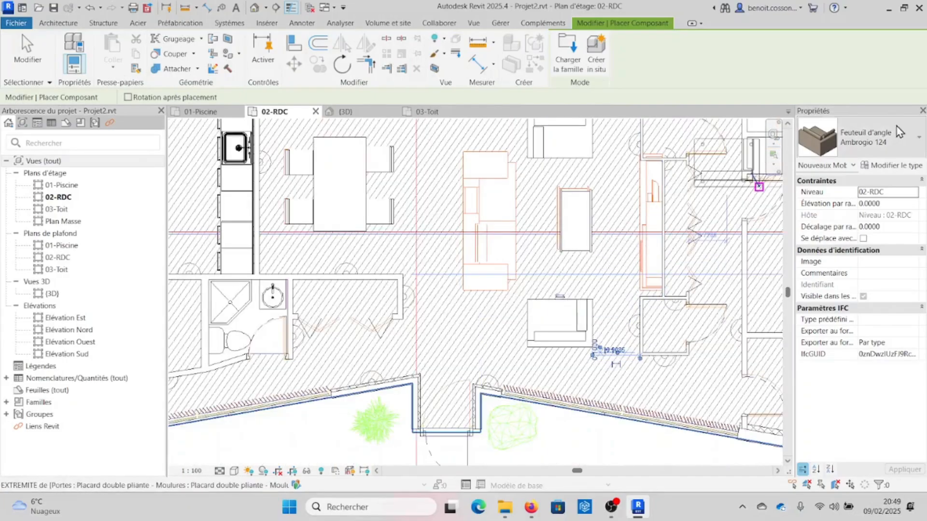
Place a Canapé component of type Divano 264 over the drawn sofa between the dining table and the coffee table
{"action": "left_click", "coordinate": [890, 137]}
{"action": "scroll", "coordinate": [877, 219], "scroll_direction": "up", "scroll_amount": 6}
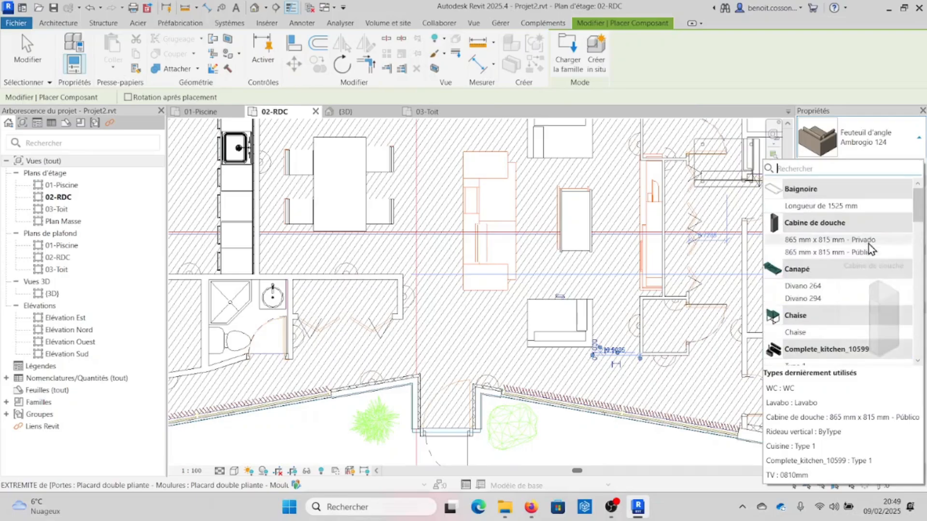
{"action": "left_click", "coordinate": [827, 287]}
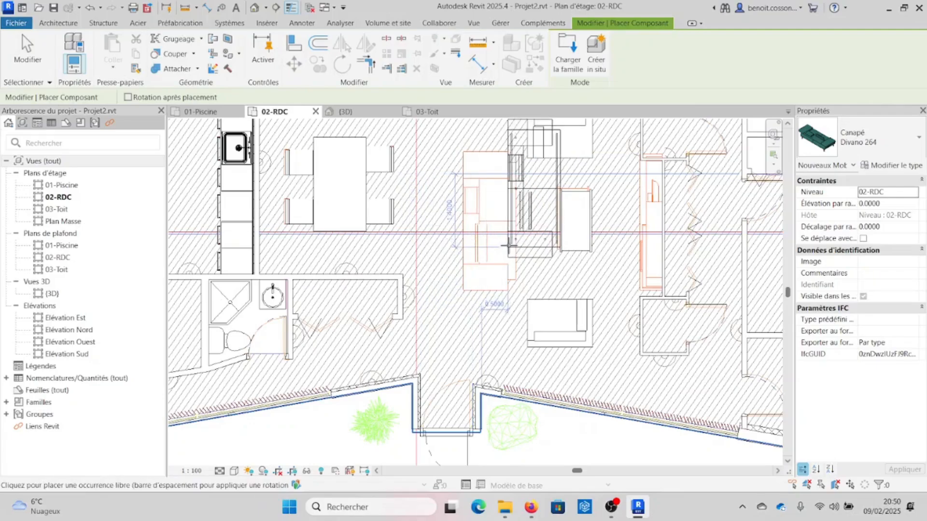
{"action": "left_click", "coordinate": [559, 230]}
{"action": "key", "text": "Escape"}
{"action": "key", "text": "Escape"}
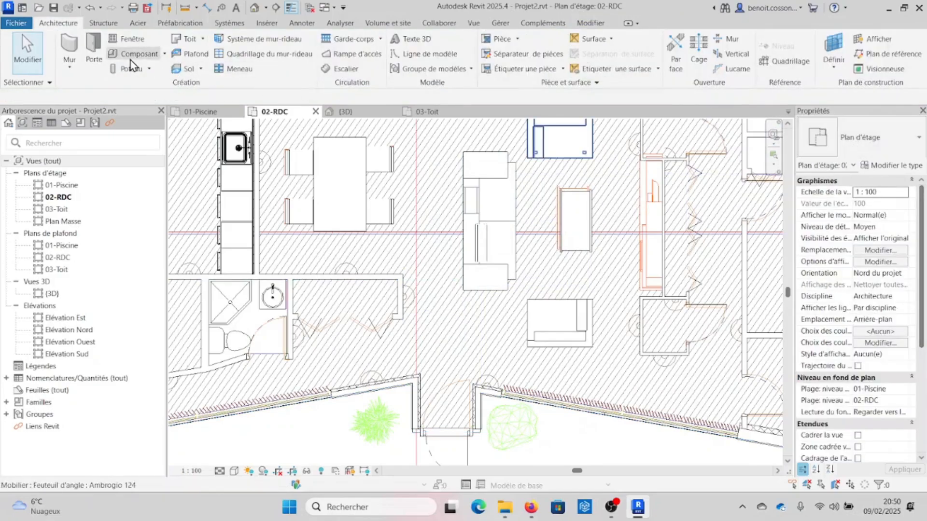
Place a Meuble salon component over the drawn living-room unit in the wall recess opposite the sofa
{"action": "left_click", "coordinate": [130, 57]}
{"action": "left_click", "coordinate": [859, 139]}
{"action": "scroll", "coordinate": [832, 285], "scroll_direction": "up", "scroll_amount": 3}
{"action": "scroll", "coordinate": [827, 300], "scroll_direction": "down", "scroll_amount": 5}
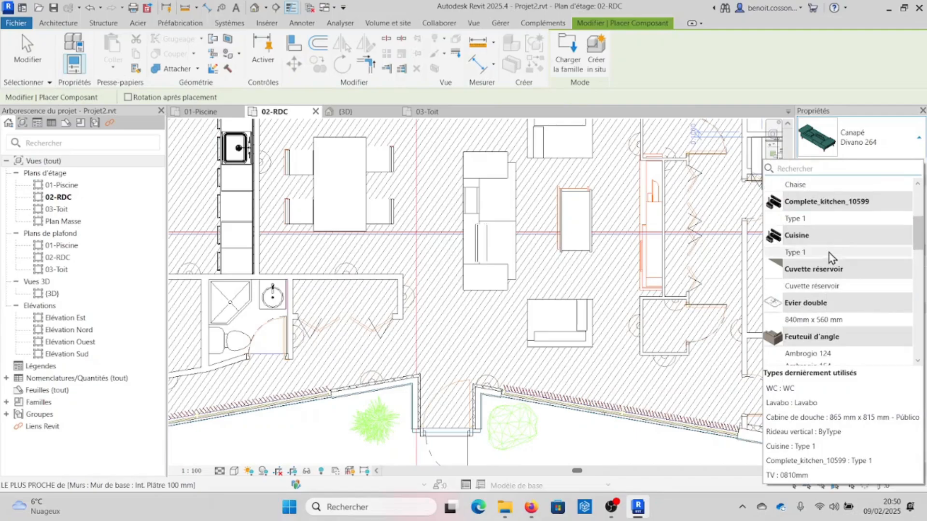
{"action": "scroll", "coordinate": [829, 266], "scroll_direction": "up", "scroll_amount": 1}
{"action": "left_click", "coordinate": [825, 267]}
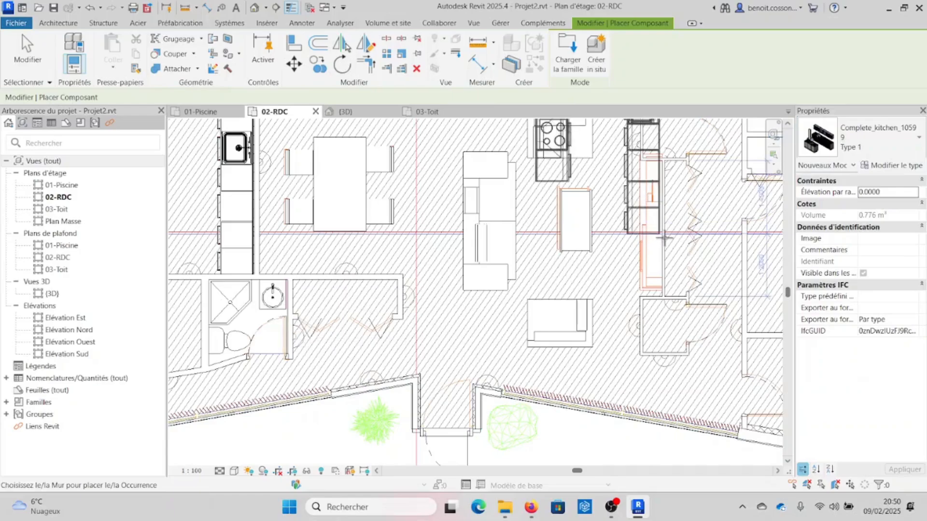
{"action": "left_click", "coordinate": [873, 143]}
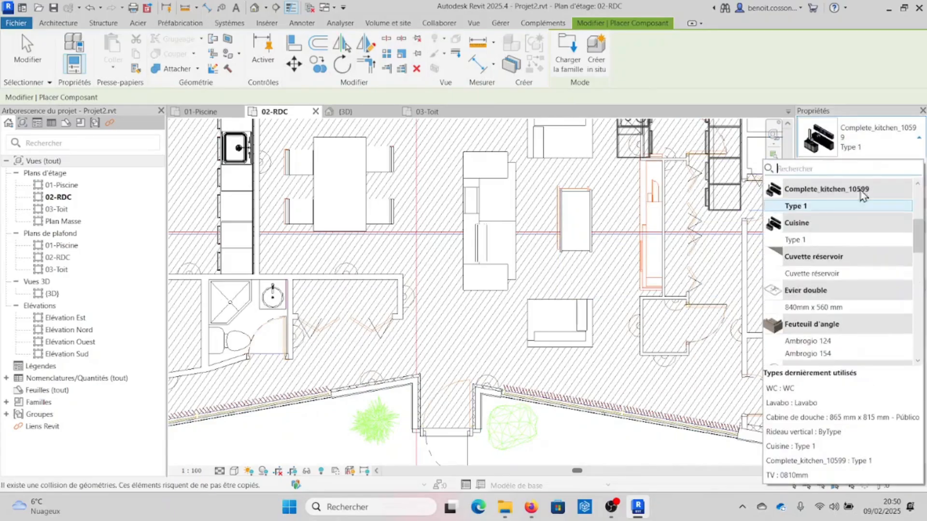
{"action": "scroll", "coordinate": [831, 256], "scroll_direction": "up", "scroll_amount": 4}
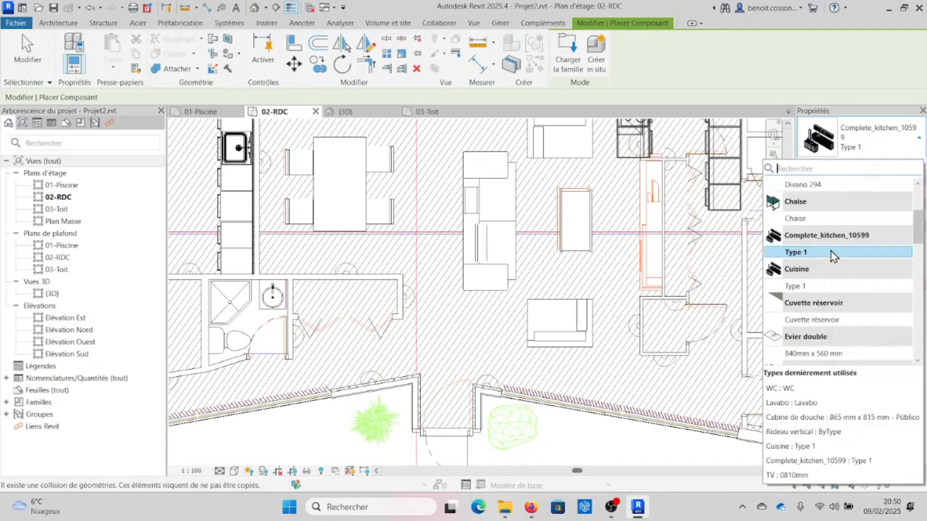
{"action": "scroll", "coordinate": [831, 254], "scroll_direction": "down", "scroll_amount": 3}
{"action": "scroll", "coordinate": [831, 255], "scroll_direction": "down", "scroll_amount": 4}
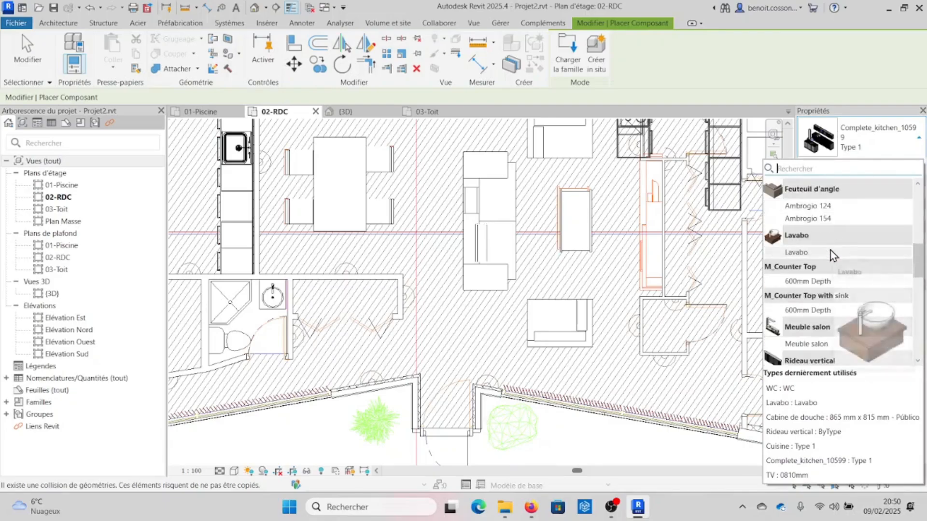
{"action": "left_click", "coordinate": [806, 300]}
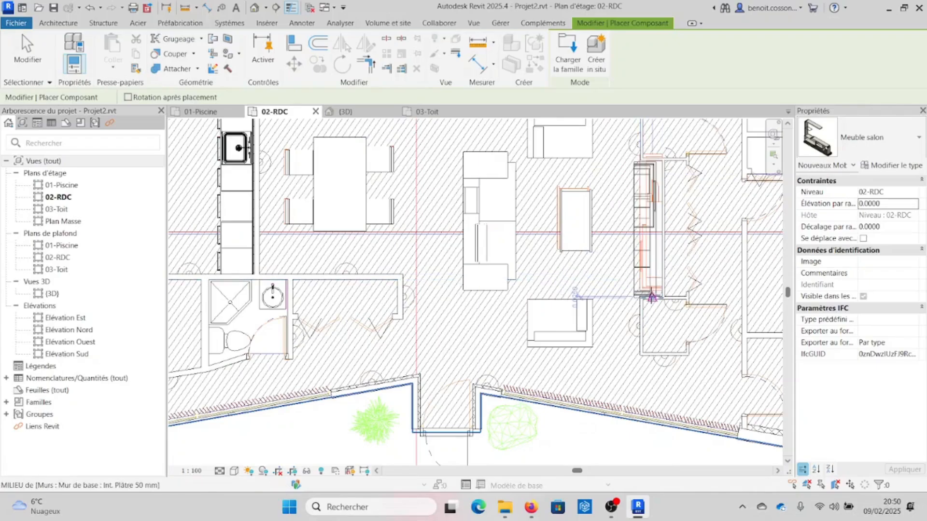
{"action": "scroll", "coordinate": [646, 285], "scroll_direction": "up", "scroll_amount": 3}
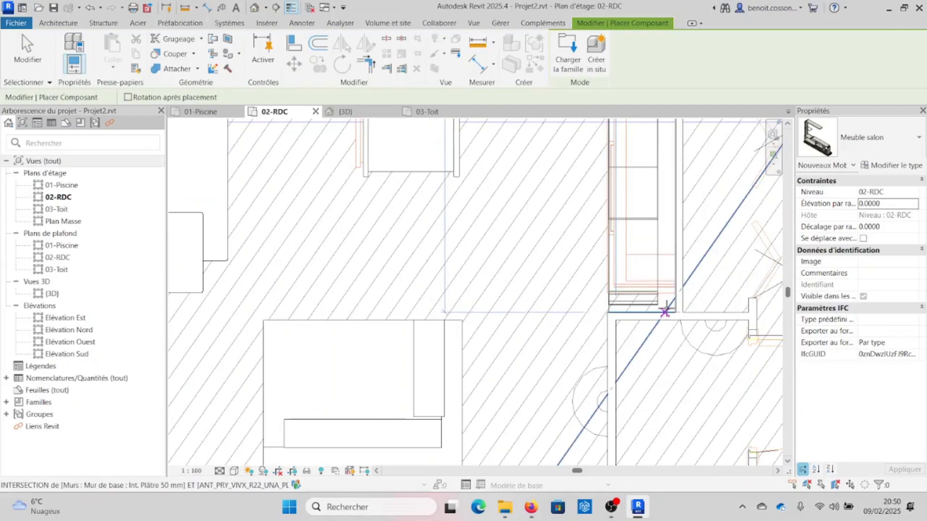
{"action": "scroll", "coordinate": [664, 310], "scroll_direction": "up", "scroll_amount": 5}
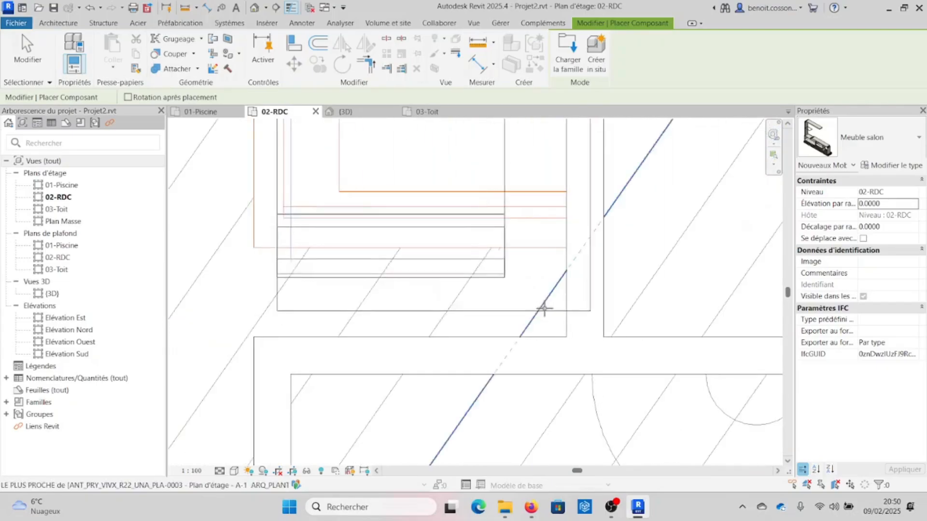
{"action": "left_click", "coordinate": [515, 335]}
{"action": "scroll", "coordinate": [557, 283], "scroll_direction": "down", "scroll_amount": 3}
{"action": "scroll", "coordinate": [558, 282], "scroll_direction": "down", "scroll_amount": 4}
{"action": "key", "text": "Escape"}
{"action": "scroll", "coordinate": [555, 260], "scroll_direction": "down", "scroll_amount": 3}
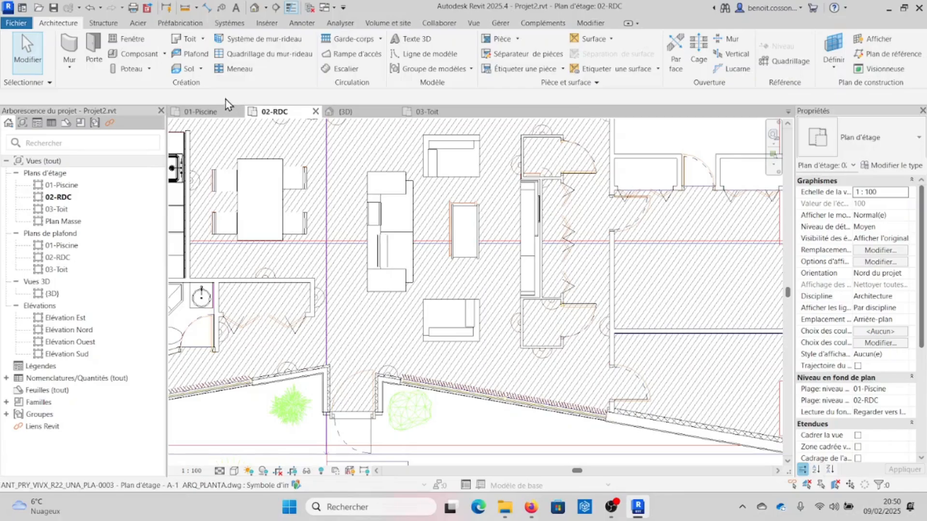
Try to place a TV component of type 0810mm on the living-room unit, facing the sofa
{"action": "scroll", "coordinate": [471, 256], "scroll_direction": "down", "scroll_amount": 3}
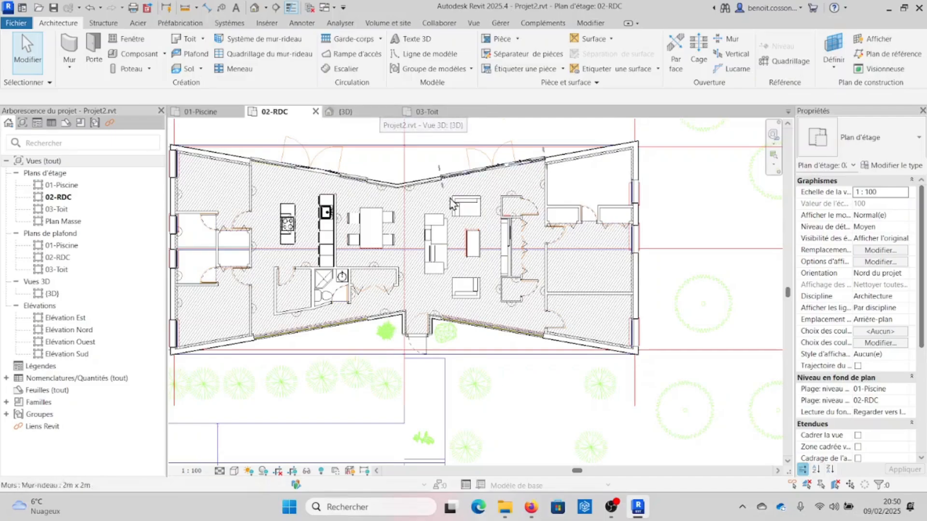
{"action": "scroll", "coordinate": [516, 238], "scroll_direction": "up", "scroll_amount": 3}
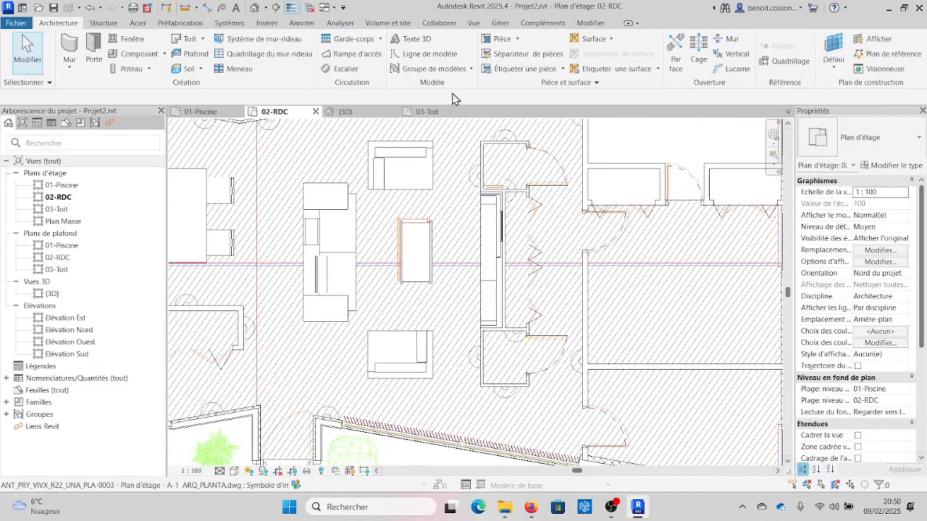
{"action": "left_click", "coordinate": [153, 59]}
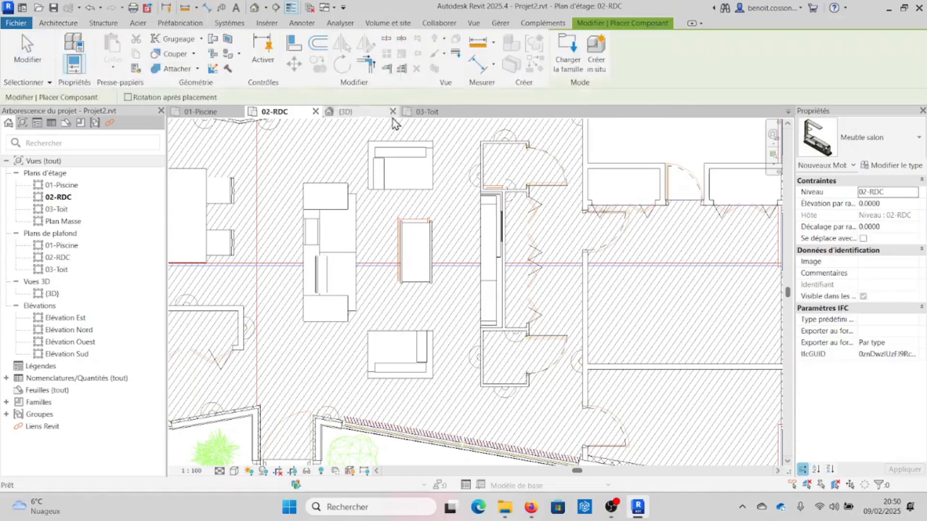
{"action": "left_click", "coordinate": [848, 150]}
{"action": "scroll", "coordinate": [815, 261], "scroll_direction": "up", "scroll_amount": 6}
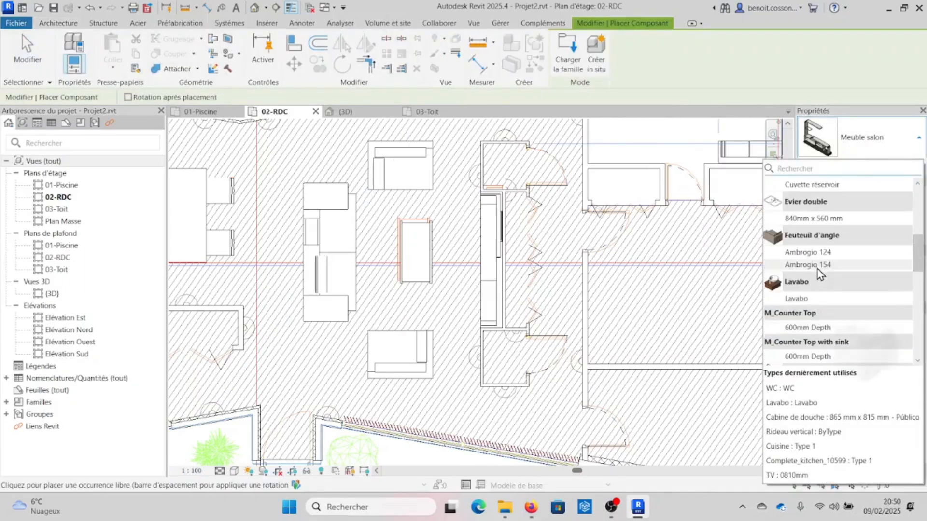
{"action": "scroll", "coordinate": [818, 271], "scroll_direction": "down", "scroll_amount": 10}
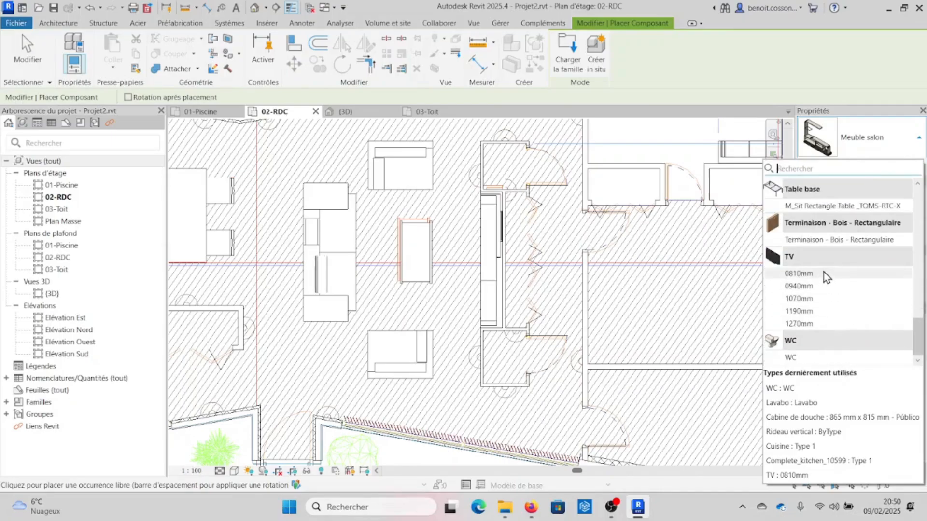
{"action": "left_click", "coordinate": [823, 274]}
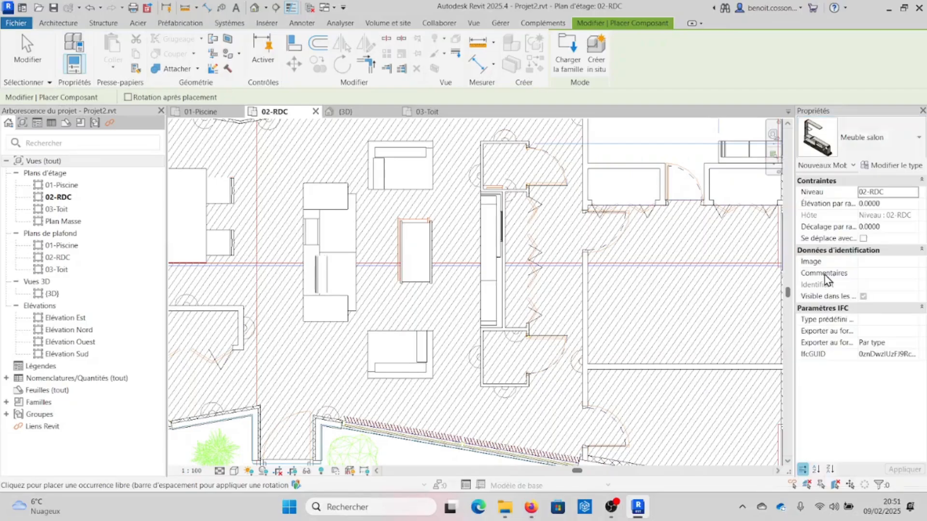
{"action": "scroll", "coordinate": [485, 238], "scroll_direction": "up", "scroll_amount": 4}
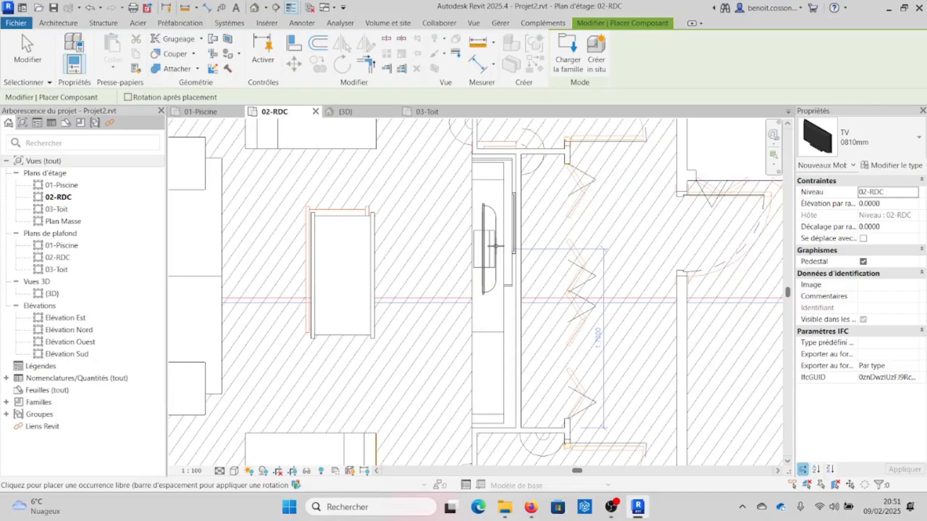
{"action": "key", "text": "Escape"}
{"action": "key", "text": "Escape"}
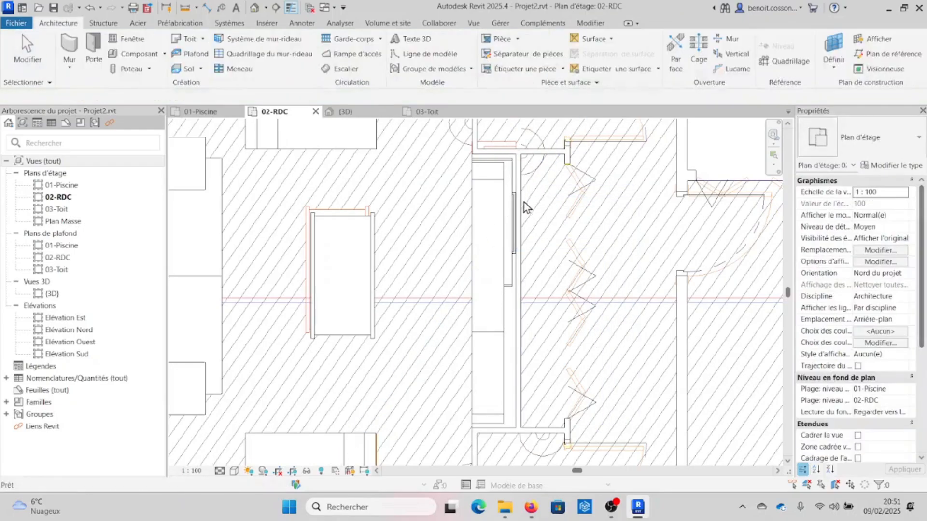
Examine the living-room unit and its surrounding furniture through the glazed facade in the 3D view
{"action": "left_click", "coordinate": [346, 112]}
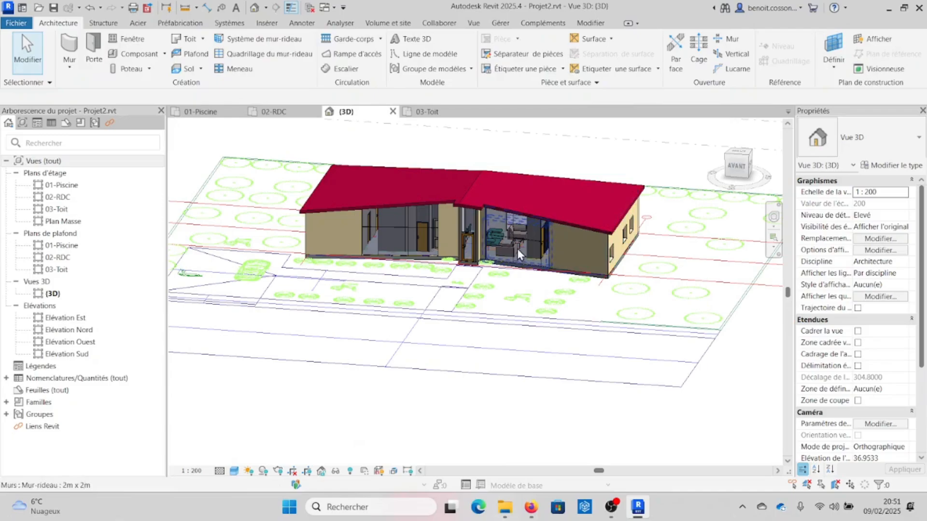
{"action": "middle_click_drag", "start_coordinate": [485, 207], "coordinate": [566, 225], "text": "shift"}
{"action": "scroll", "coordinate": [486, 233], "scroll_direction": "up", "scroll_amount": 6}
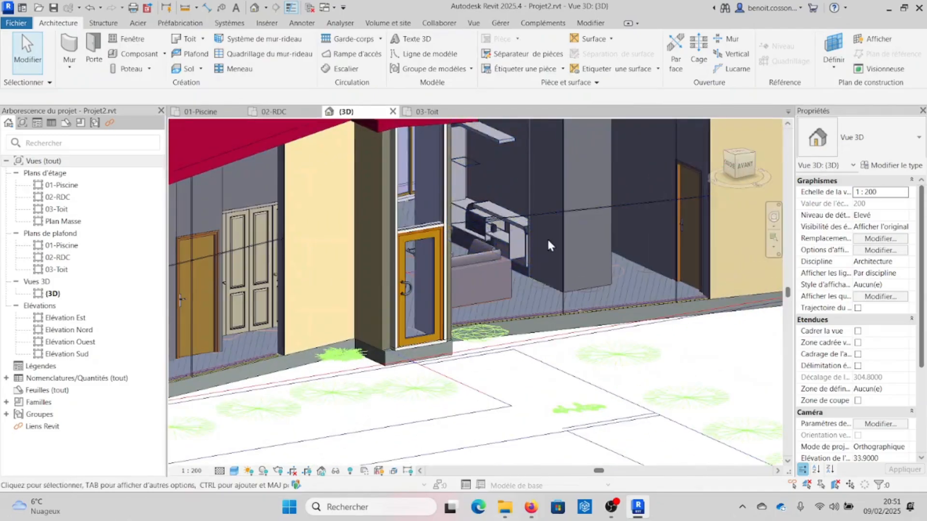
{"action": "middle_click_drag", "start_coordinate": [508, 219], "coordinate": [464, 174], "text": "shift"}
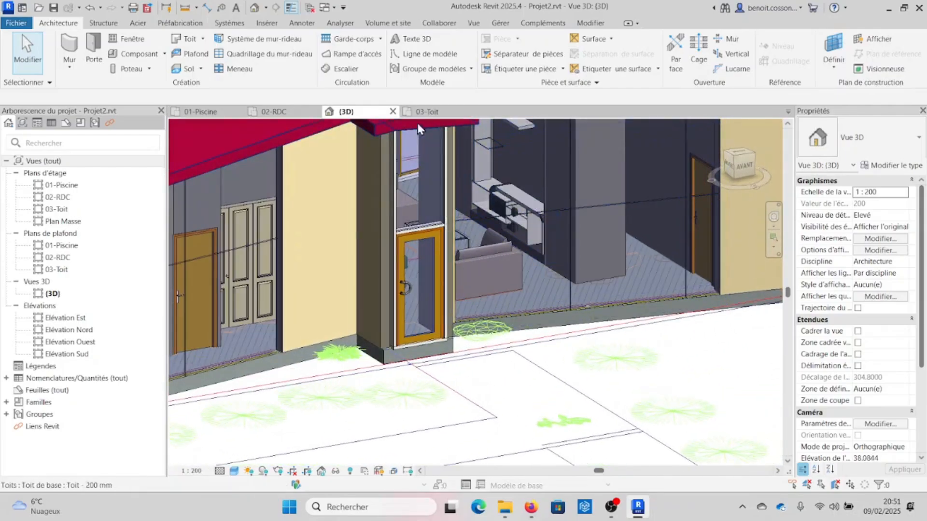
In the 02-RDC plan, place a TV component of type 0810mm over the living-room unit opposite the coffee table
{"action": "left_click", "coordinate": [297, 113]}
{"action": "scroll", "coordinate": [500, 338], "scroll_direction": "down", "scroll_amount": 1}
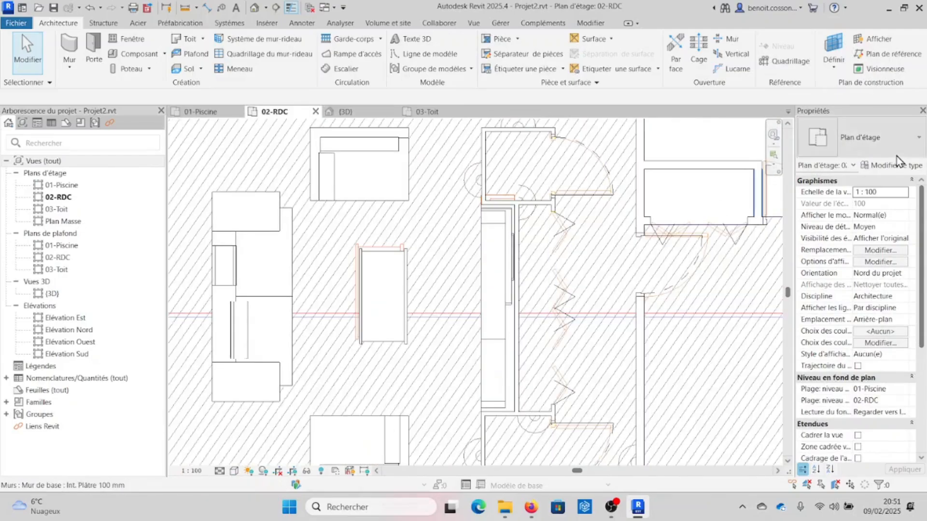
{"action": "left_click", "coordinate": [140, 54]}
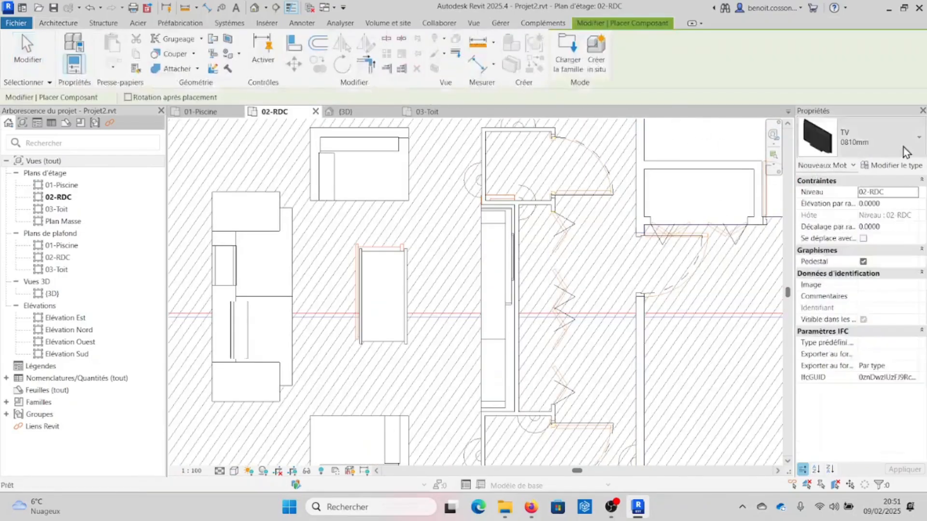
{"action": "left_click", "coordinate": [859, 144]}
{"action": "left_click", "coordinate": [816, 273]}
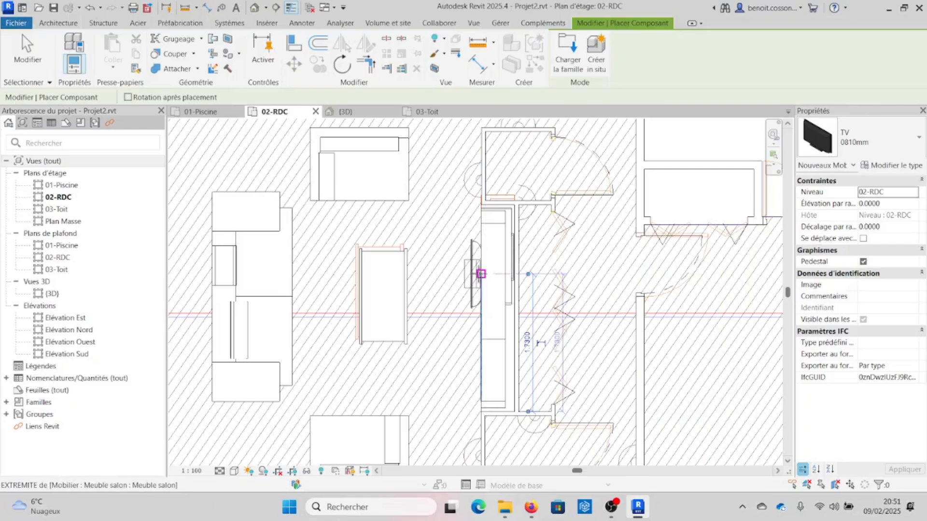
{"action": "left_click", "coordinate": [512, 260]}
{"action": "key", "text": "Escape"}
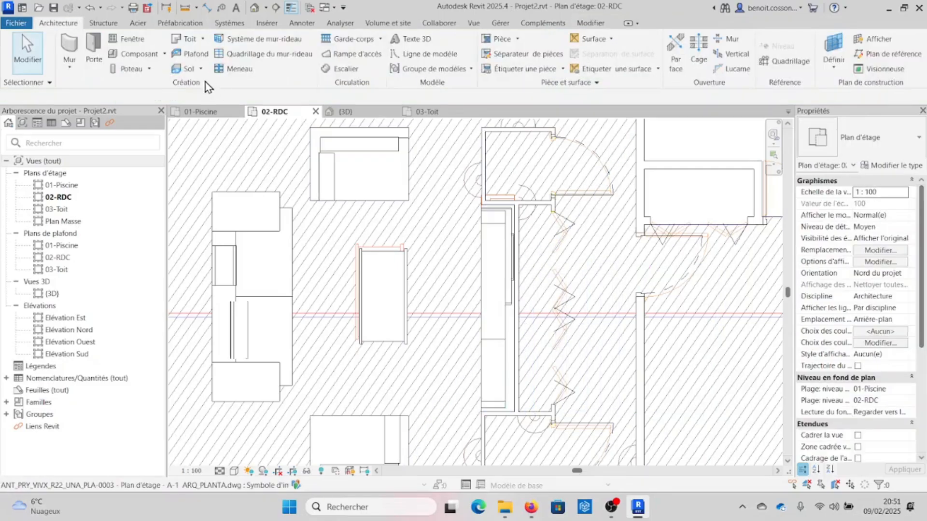
Examine the TV's position on the living-room unit in the 3D view and in the 02-RDC plan
{"action": "left_click", "coordinate": [357, 112]}
{"action": "middle_click_drag", "start_coordinate": [502, 211], "coordinate": [533, 205], "text": "shift"}
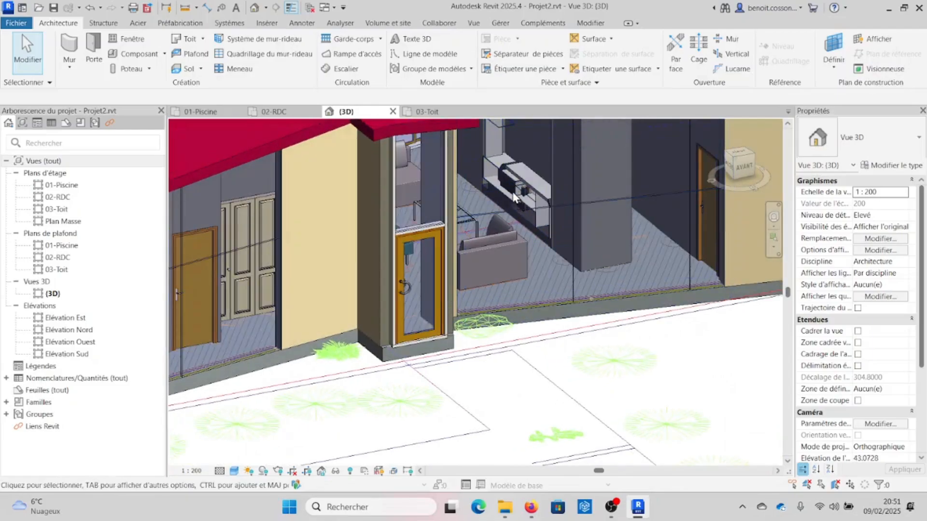
{"action": "left_click", "coordinate": [516, 190]}
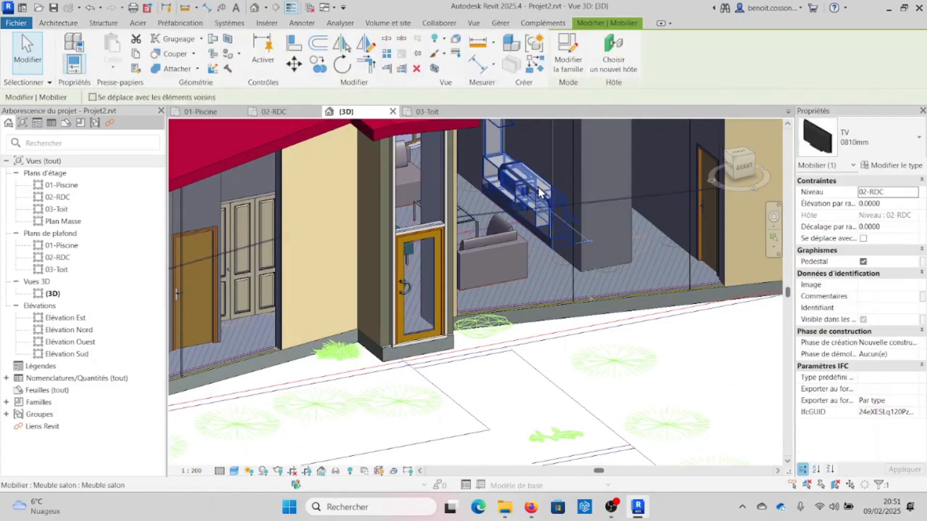
{"action": "scroll", "coordinate": [513, 182], "scroll_direction": "up", "scroll_amount": 3}
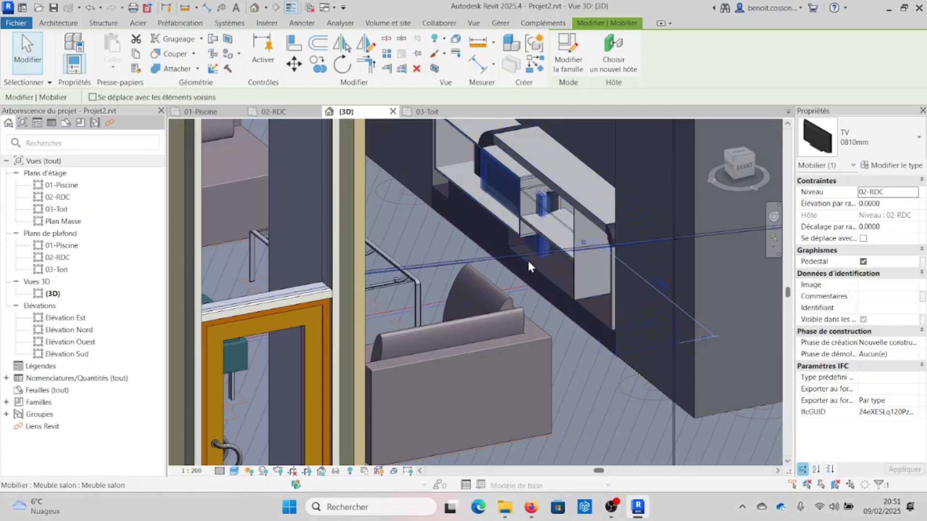
{"action": "scroll", "coordinate": [594, 216], "scroll_direction": "down", "scroll_amount": 3}
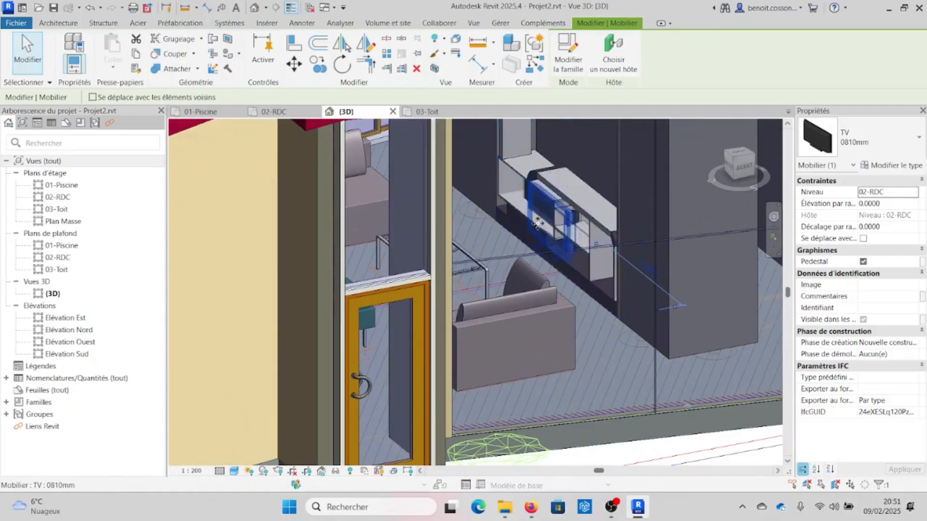
{"action": "scroll", "coordinate": [537, 223], "scroll_direction": "down", "scroll_amount": 5}
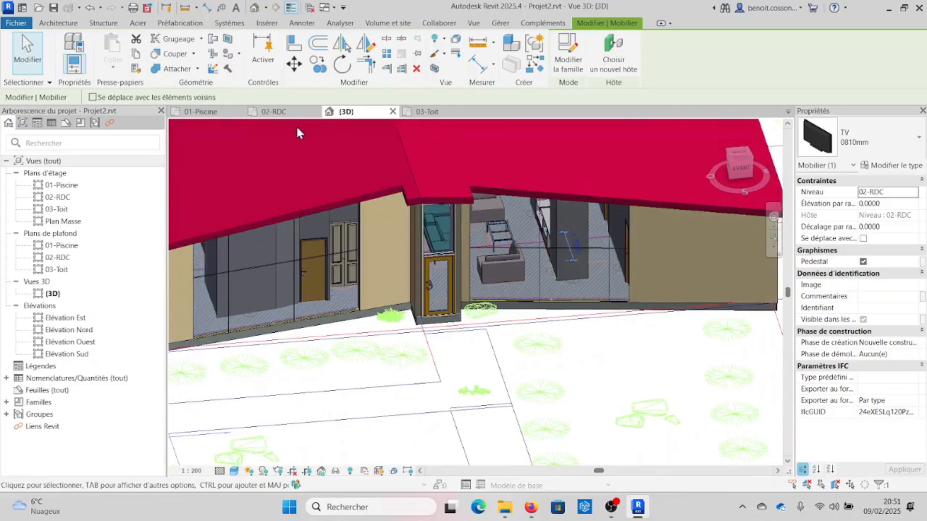
{"action": "left_click", "coordinate": [289, 114]}
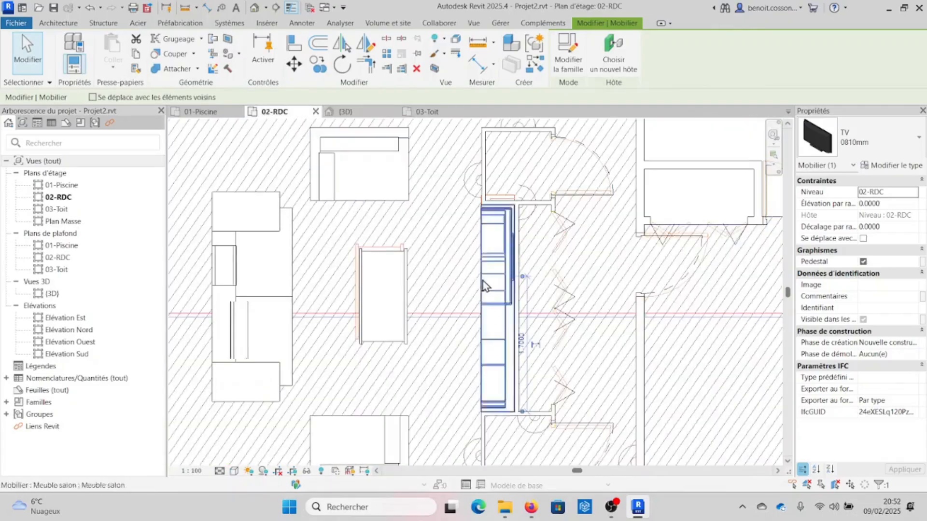
{"action": "scroll", "coordinate": [461, 279], "scroll_direction": "down", "scroll_amount": 4}
{"action": "scroll", "coordinate": [448, 282], "scroll_direction": "up", "scroll_amount": 2}
{"action": "scroll", "coordinate": [454, 268], "scroll_direction": "down", "scroll_amount": 2}
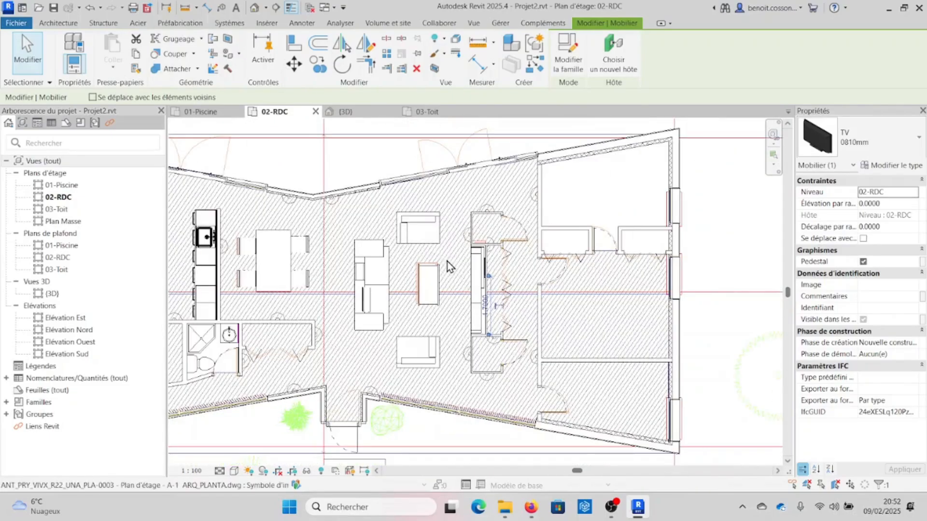
{"action": "scroll", "coordinate": [422, 237], "scroll_direction": "down", "scroll_amount": 1}
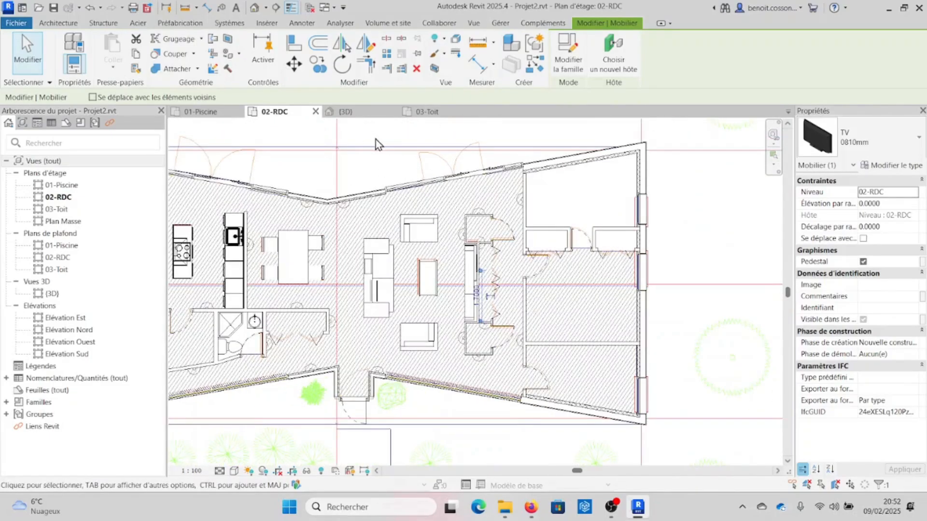
Hide the Toit de base roof element in the 3D view to expose the furnished interior
{"action": "left_click", "coordinate": [357, 112]}
{"action": "scroll", "coordinate": [456, 228], "scroll_direction": "down", "scroll_amount": 3}
{"action": "middle_click_drag", "start_coordinate": [455, 228], "coordinate": [488, 282], "text": "shift"}
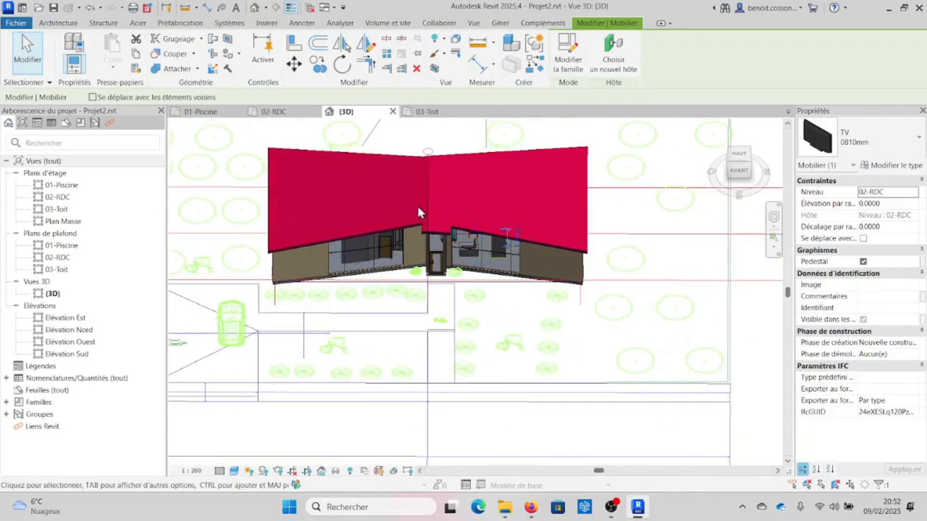
{"action": "left_click", "coordinate": [431, 205]}
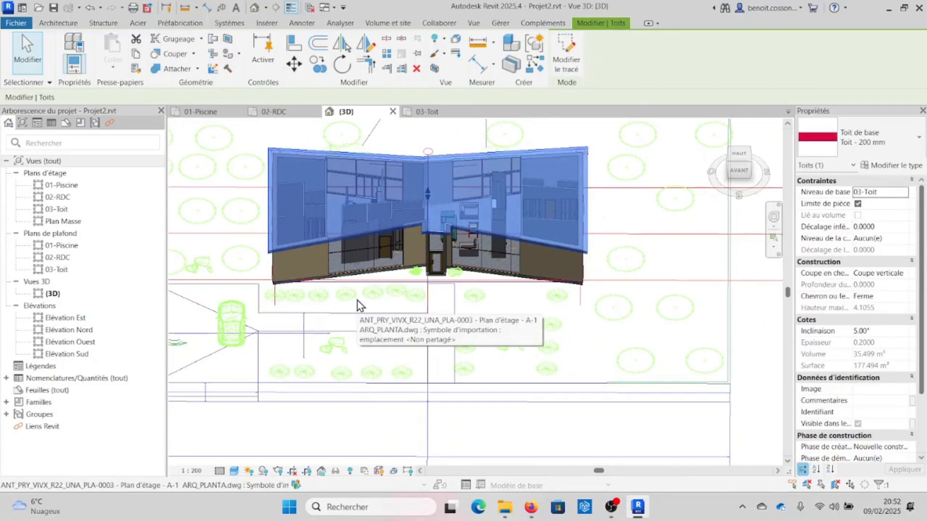
{"action": "right_click", "coordinate": [430, 216]}
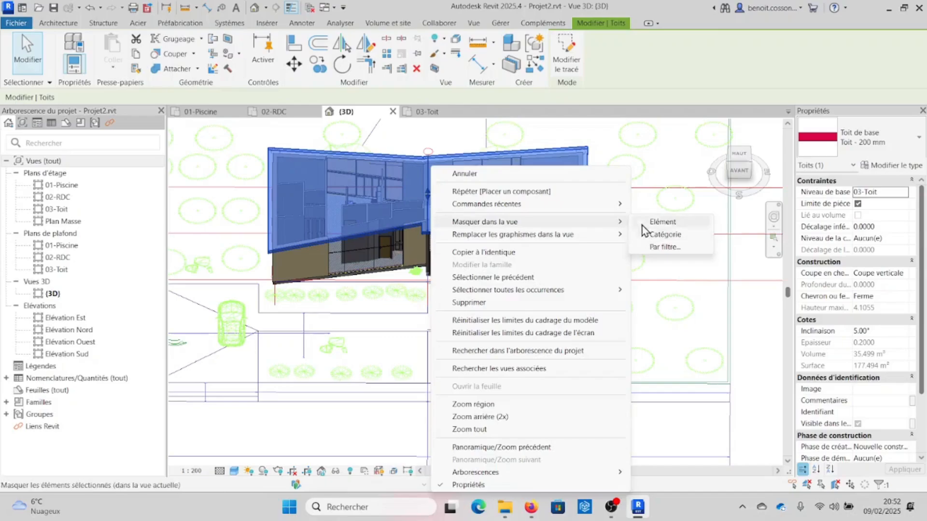
{"action": "left_click", "coordinate": [659, 222]}
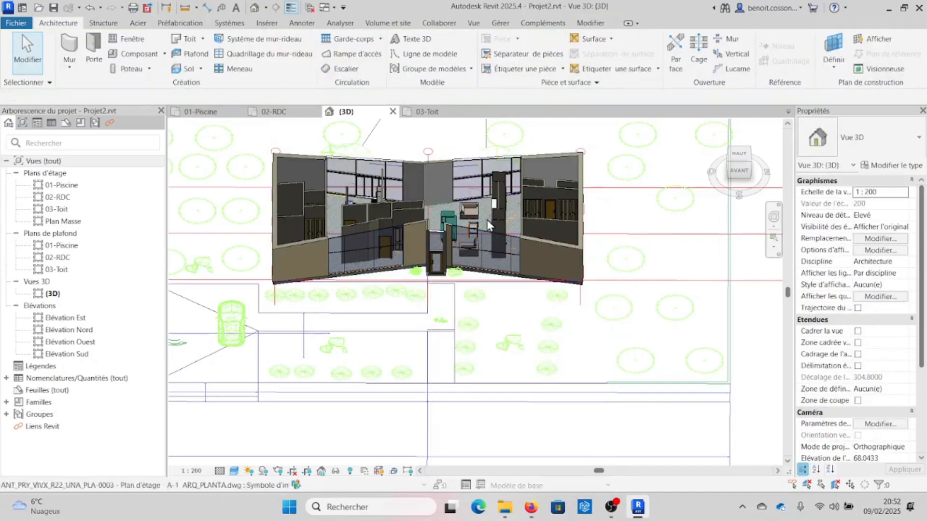
Examine the living-room furniture and the TV unit from above in the 3D view
{"action": "middle_click_drag", "start_coordinate": [479, 215], "coordinate": [616, 248], "text": "shift"}
{"action": "scroll", "coordinate": [525, 271], "scroll_direction": "up", "scroll_amount": 8}
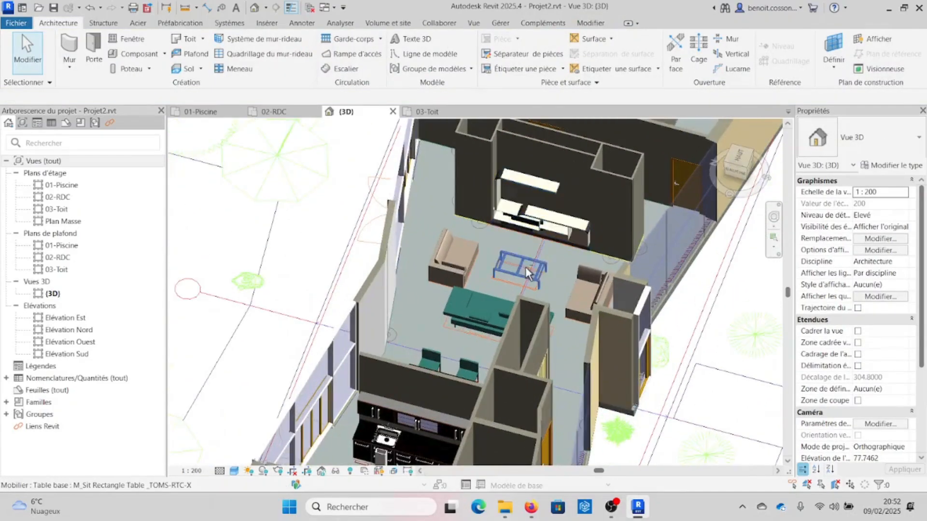
{"action": "middle_click_drag", "start_coordinate": [524, 280], "coordinate": [499, 259], "text": "shift"}
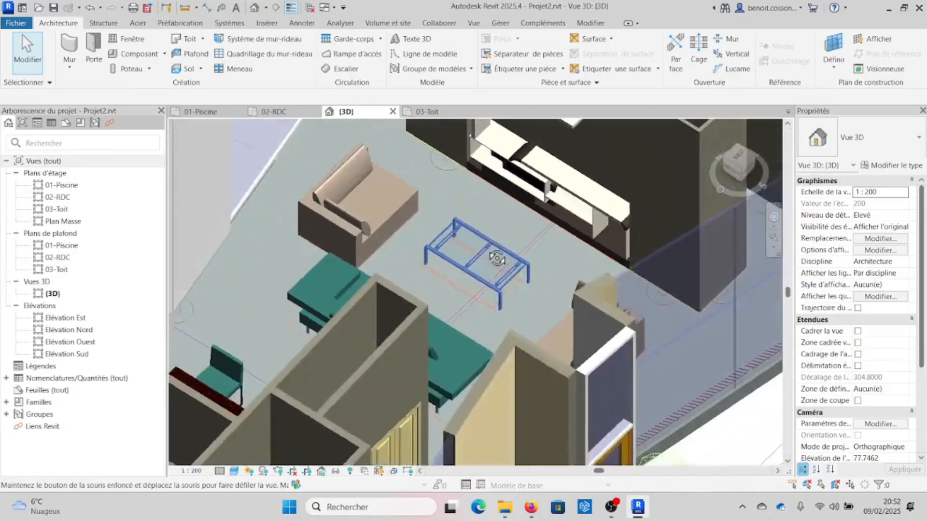
{"action": "scroll", "coordinate": [483, 236], "scroll_direction": "up", "scroll_amount": 5}
{"action": "scroll", "coordinate": [462, 212], "scroll_direction": "down", "scroll_amount": 5}
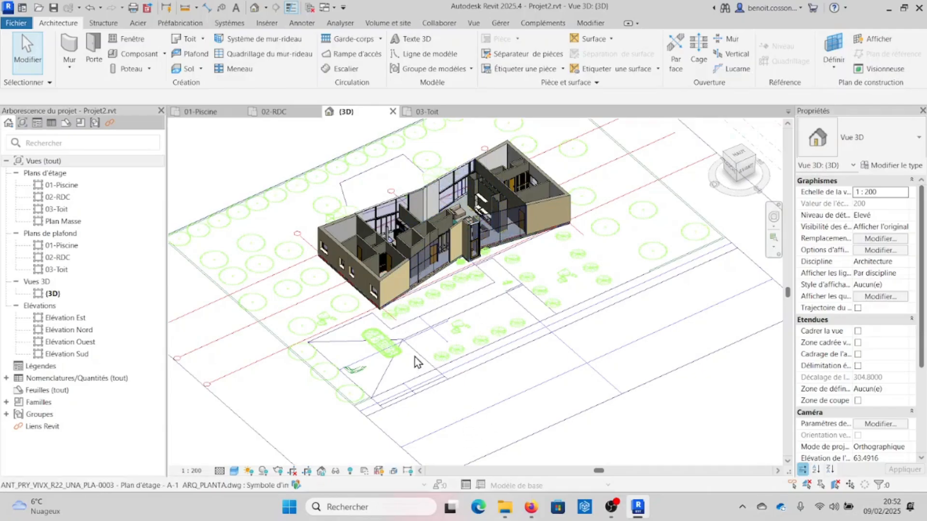
Reveal the hidden elements in the 3D view, unhide the roof element, and leave the hidden-elements display
{"action": "left_click", "coordinate": [354, 473]}
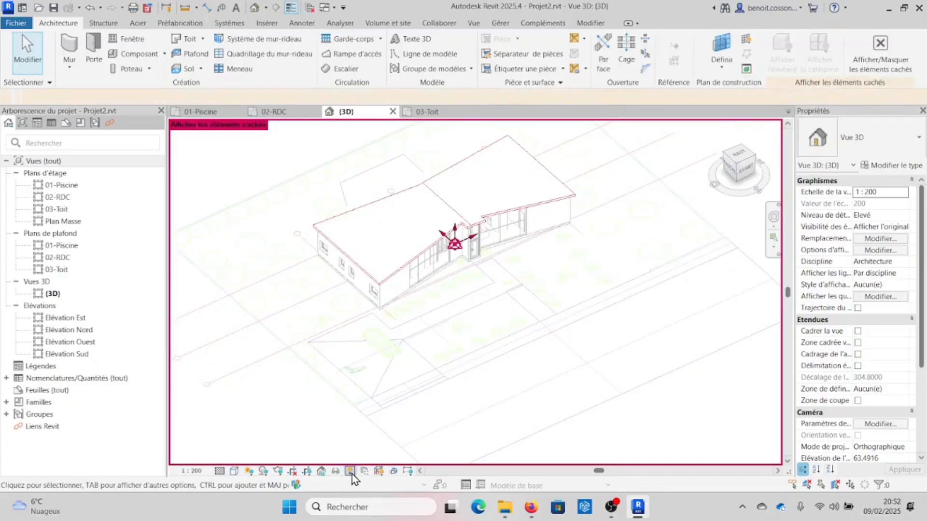
{"action": "left_click", "coordinate": [439, 250]}
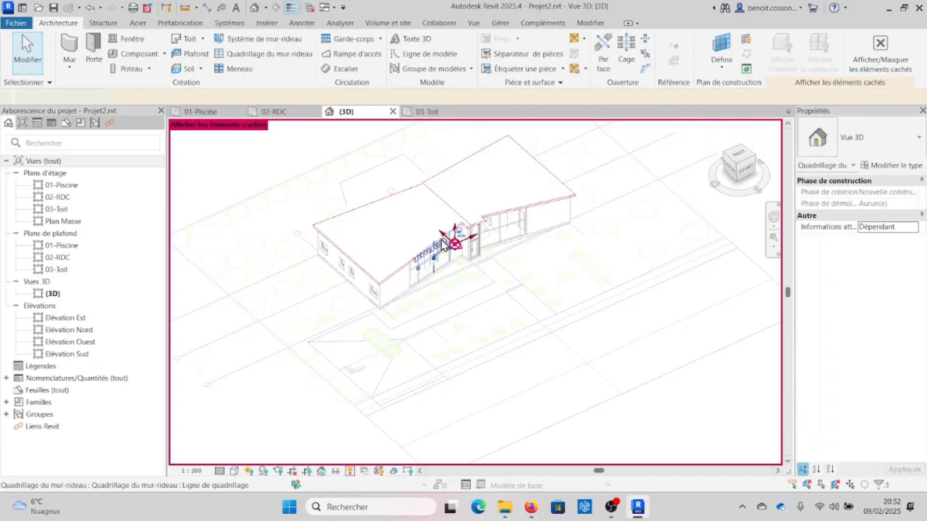
{"action": "key", "text": "Escape"}
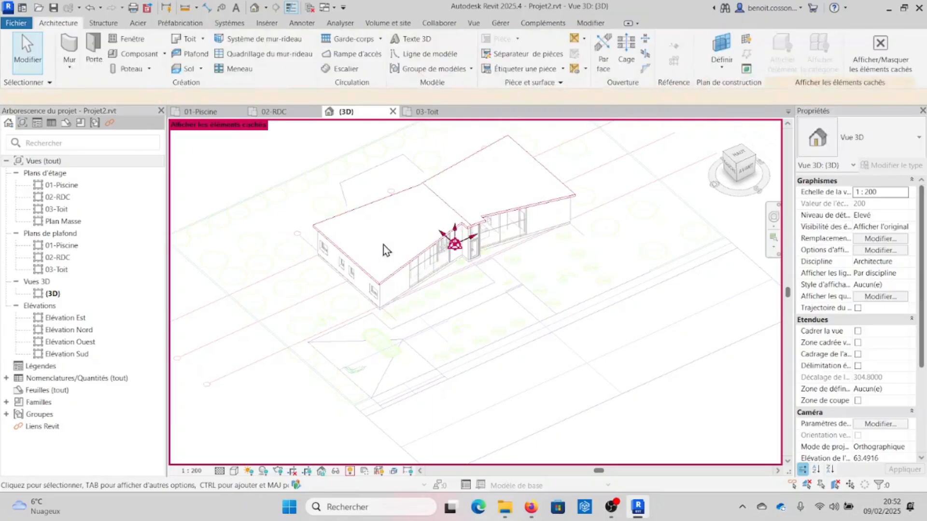
{"action": "left_click", "coordinate": [369, 205]}
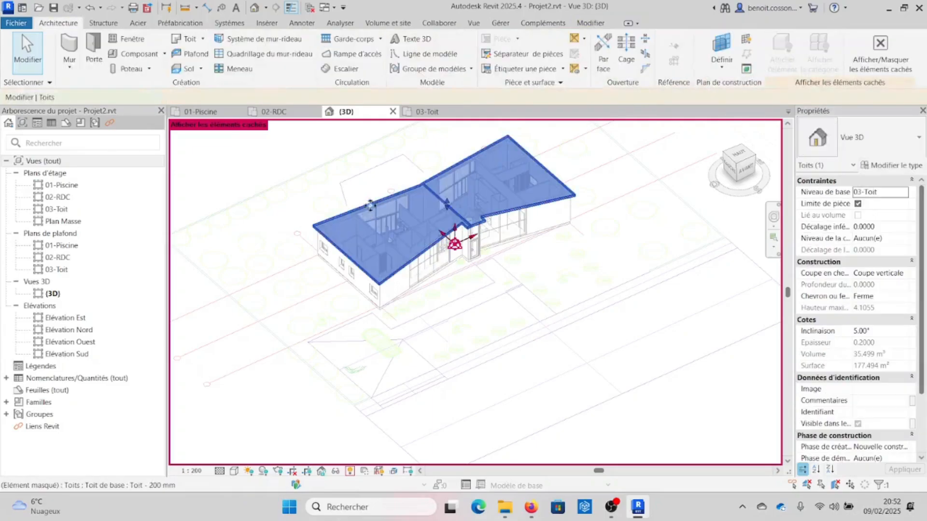
{"action": "right_click", "coordinate": [435, 202]}
{"action": "mouse_move", "coordinate": [480, 221]}
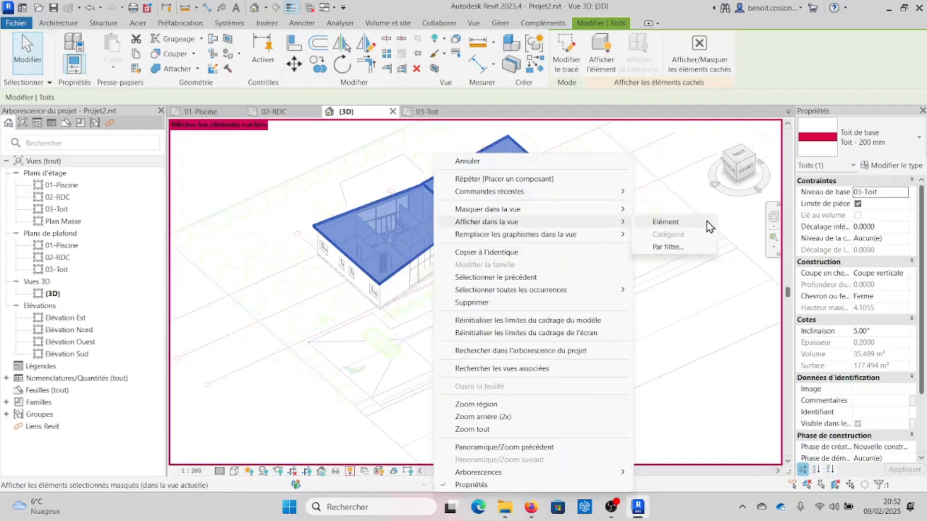
{"action": "left_click", "coordinate": [677, 223]}
{"action": "left_click", "coordinate": [350, 471]}
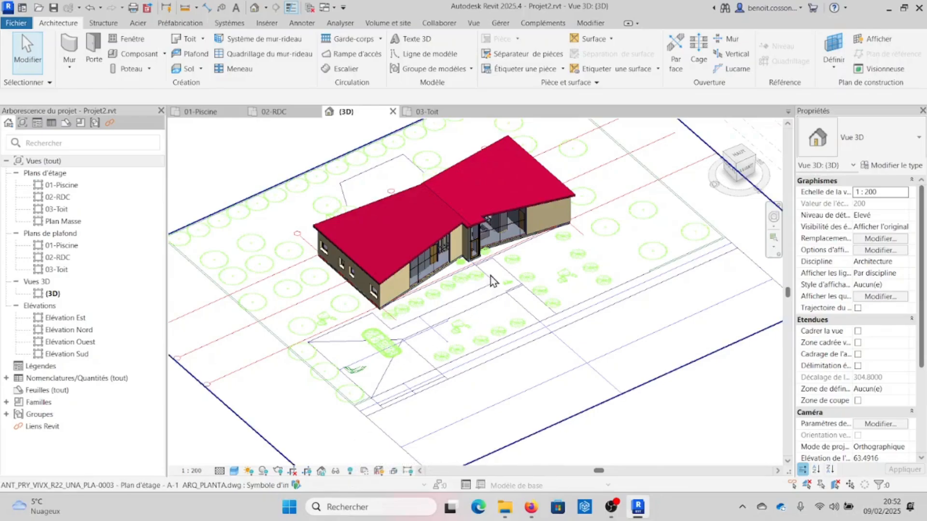
Enable the 3D view's section box (Zone de coupe) and pull its two lateral faces in towards the house
{"action": "scroll", "coordinate": [492, 280], "scroll_direction": "down", "scroll_amount": 6}
{"action": "scroll", "coordinate": [559, 283], "scroll_direction": "down", "scroll_amount": 2}
{"action": "middle_click_drag", "start_coordinate": [666, 291], "coordinate": [633, 282], "text": "shift"}
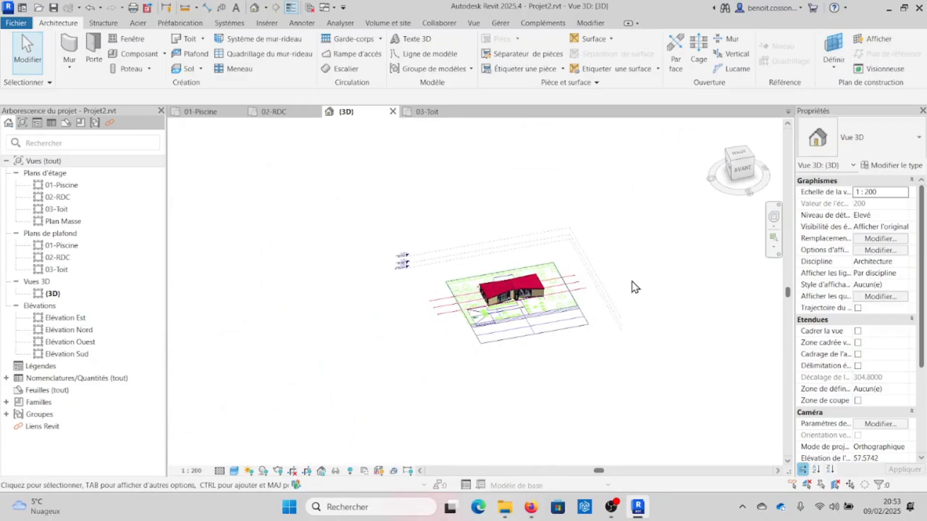
{"action": "left_click", "coordinate": [859, 400]}
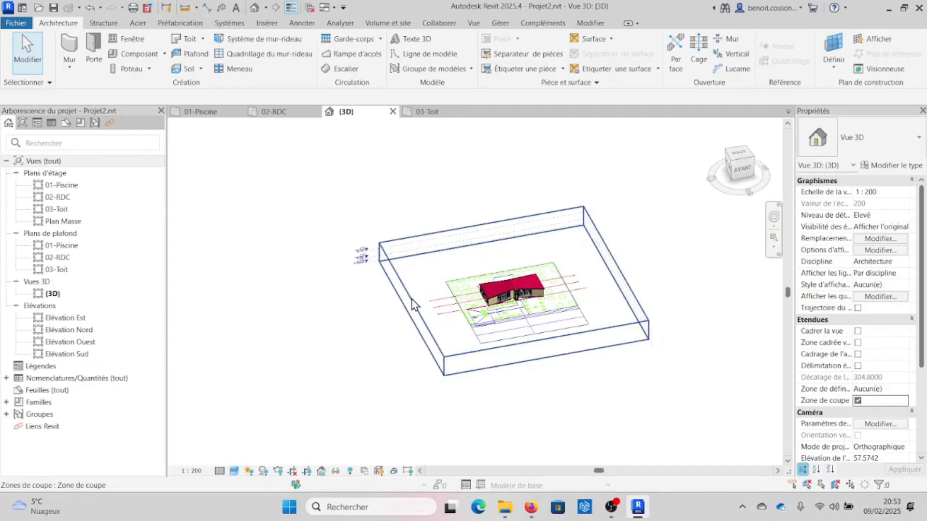
{"action": "left_click", "coordinate": [412, 300]}
{"action": "left_click_drag", "start_coordinate": [415, 309], "coordinate": [472, 300]}
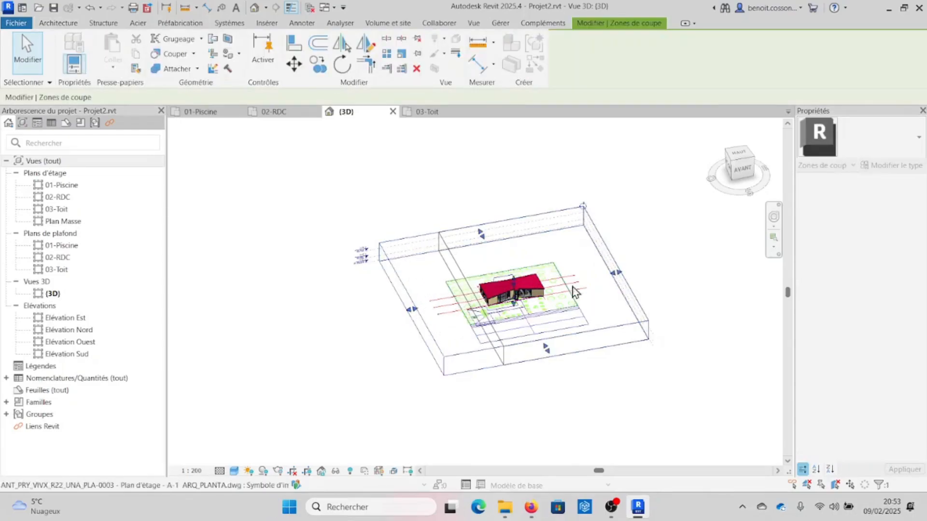
{"action": "left_click_drag", "start_coordinate": [616, 273], "coordinate": [558, 287]}
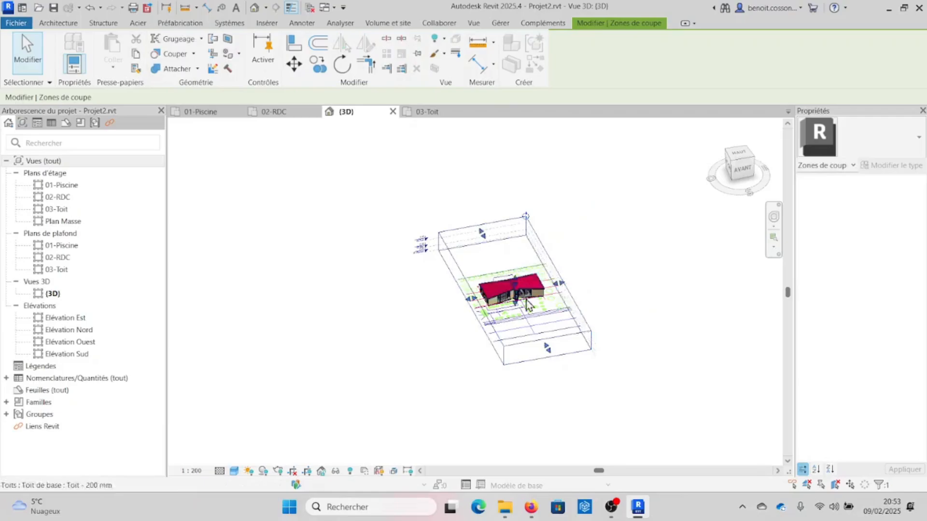
Lower the section box's upper face below the roof so the cut exposes the rooms
{"action": "scroll", "coordinate": [526, 295], "scroll_direction": "up", "scroll_amount": 4}
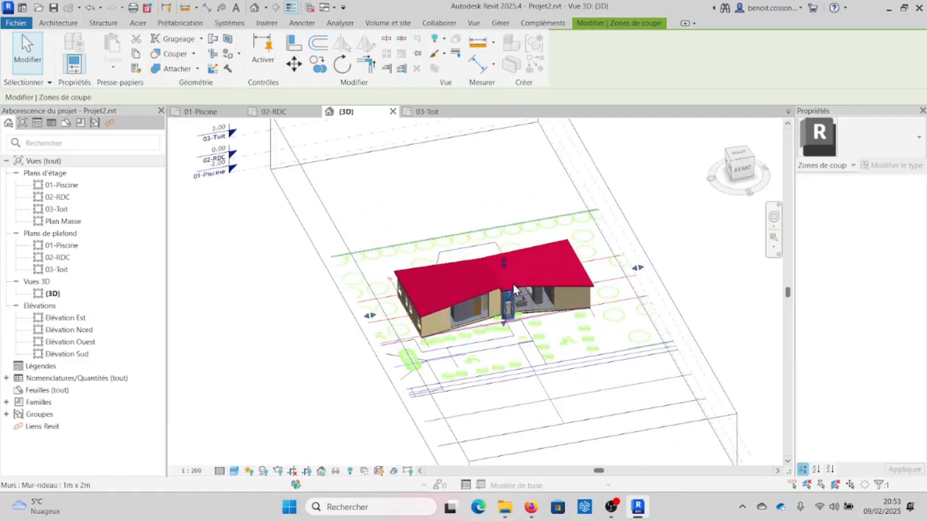
{"action": "left_click_drag", "start_coordinate": [503, 264], "coordinate": [504, 289]}
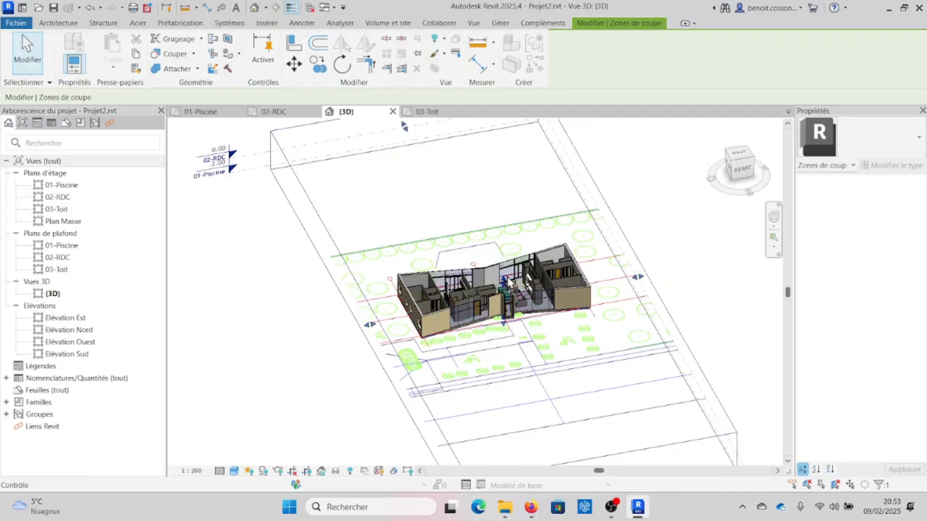
{"action": "left_click", "coordinate": [658, 211]}
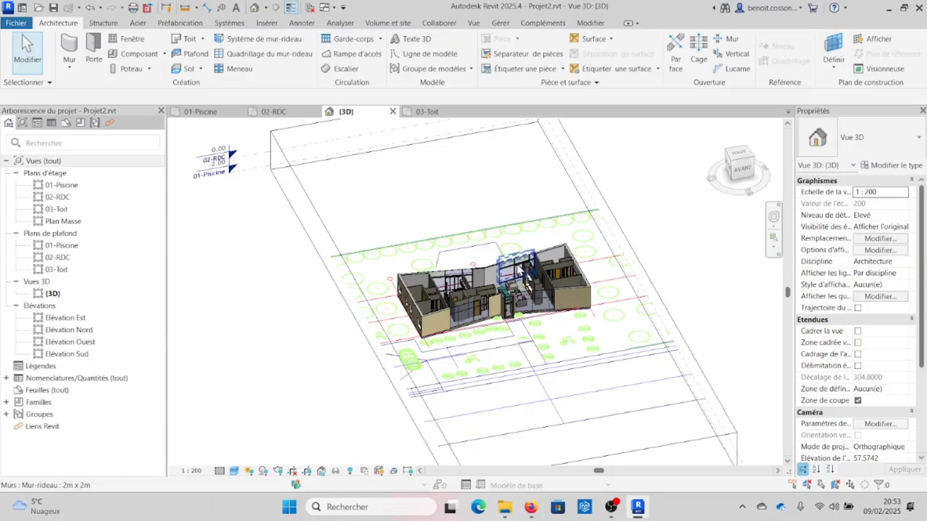
Examine the TV against the living-room unit from the front in the sectioned 3D view
{"action": "scroll", "coordinate": [502, 279], "scroll_direction": "up", "scroll_amount": 5}
{"action": "middle_click_drag", "start_coordinate": [503, 280], "coordinate": [691, 360], "text": "shift"}
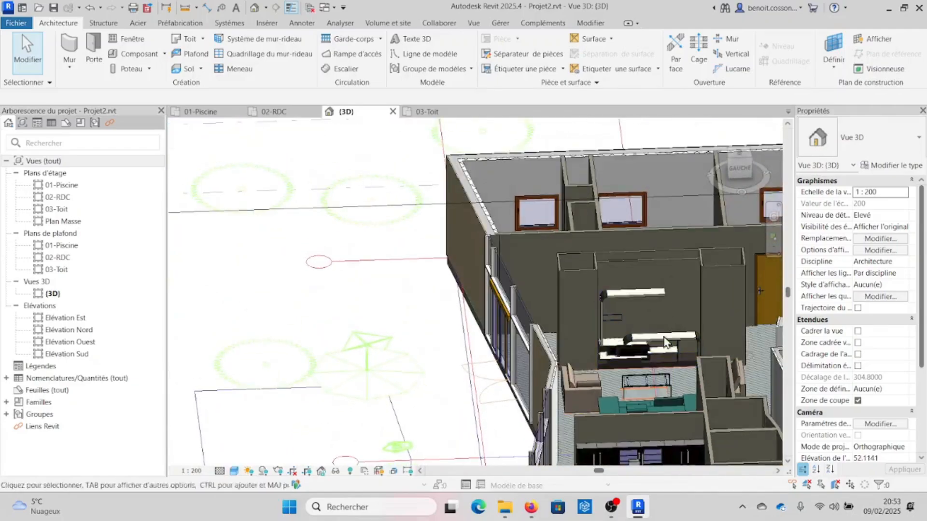
{"action": "scroll", "coordinate": [691, 360], "scroll_direction": "up", "scroll_amount": 5}
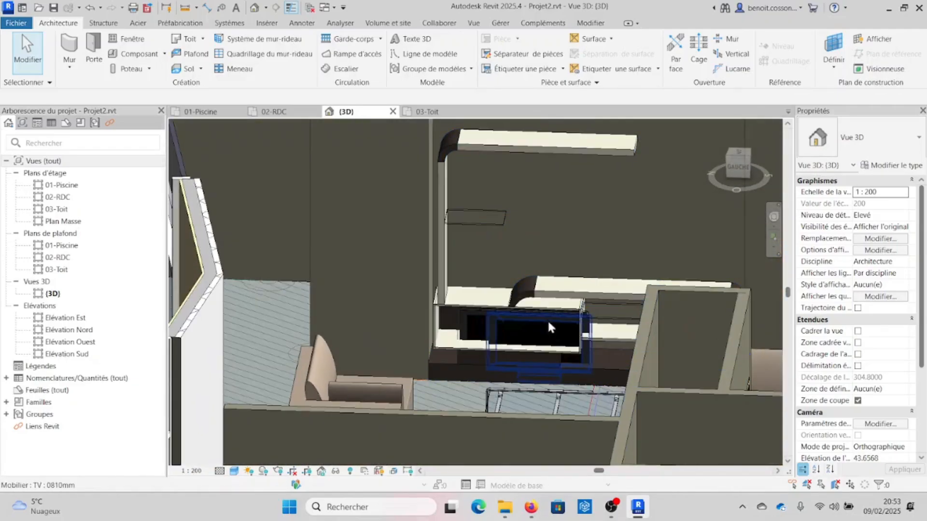
{"action": "left_click", "coordinate": [499, 316]}
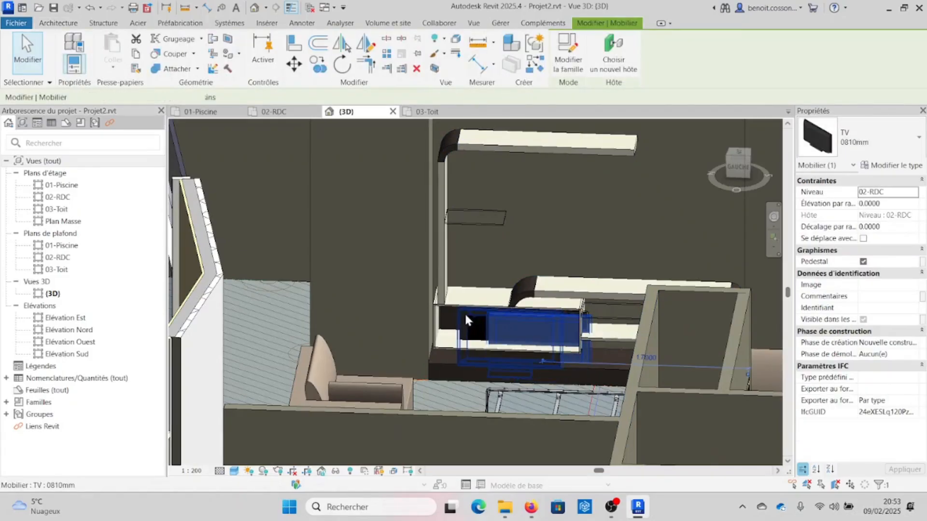
{"action": "key", "text": "Escape"}
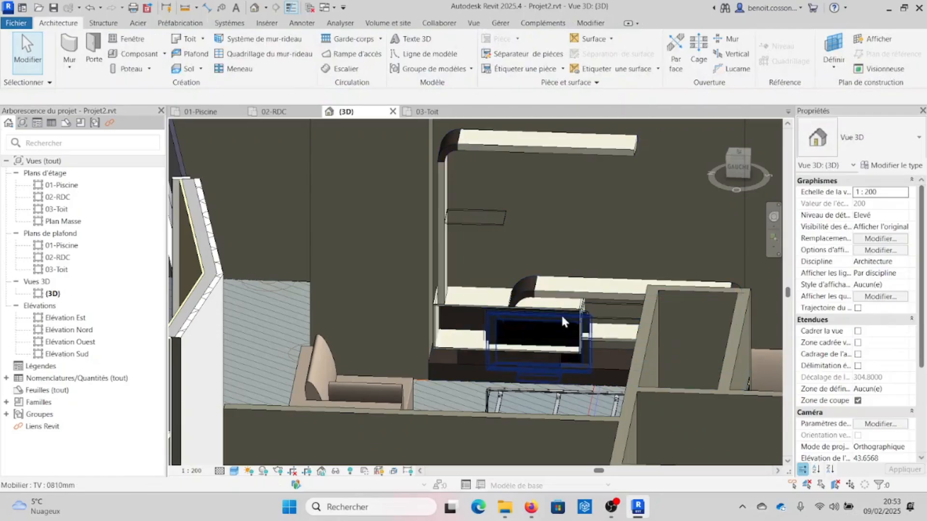
{"action": "left_click", "coordinate": [485, 312]}
{"action": "key", "text": "Escape"}
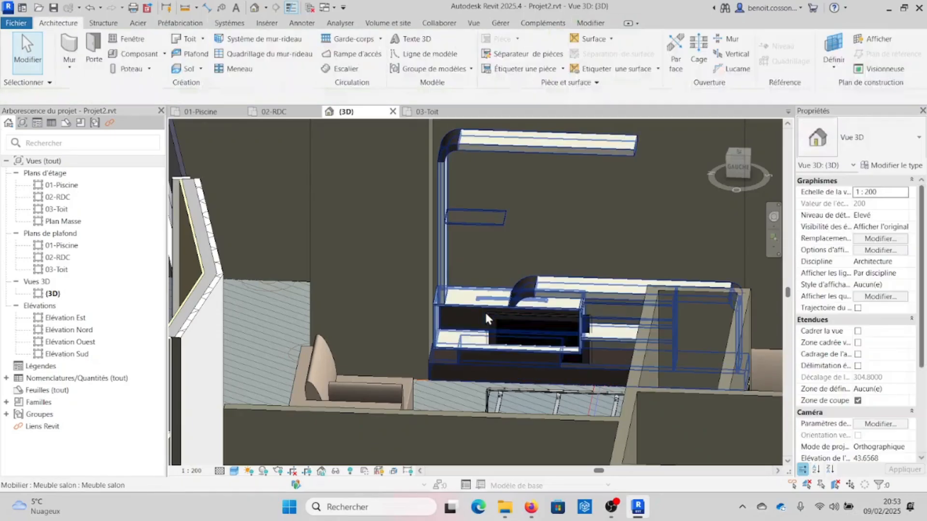
Try to move the TV up onto the living-room unit directly in the 3D view
{"action": "left_click", "coordinate": [535, 320]}
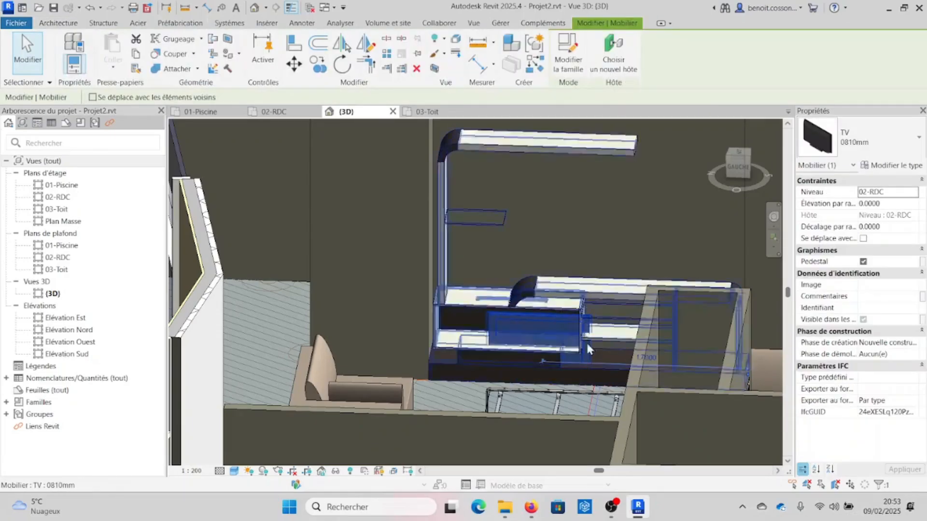
{"action": "left_click_drag", "start_coordinate": [544, 317], "coordinate": [613, 227]}
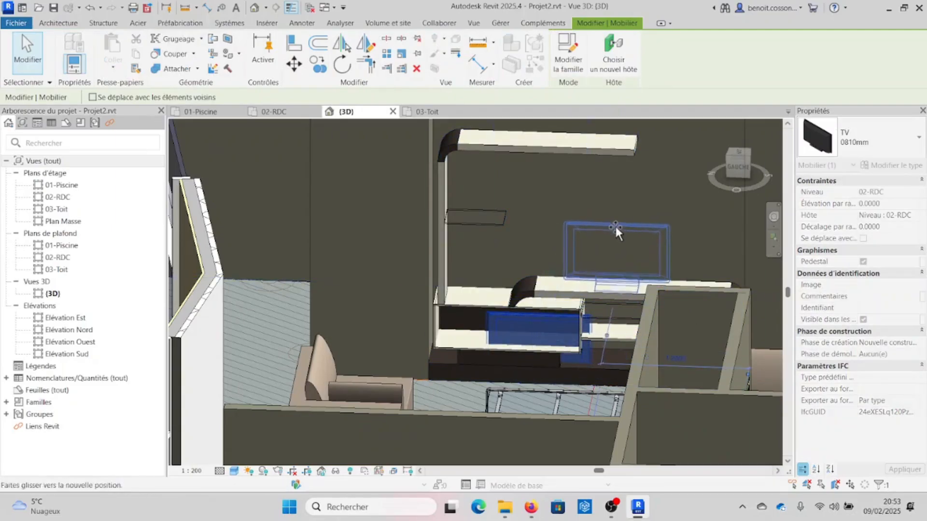
{"action": "key", "text": "Escape"}
{"action": "key", "text": "Escape"}
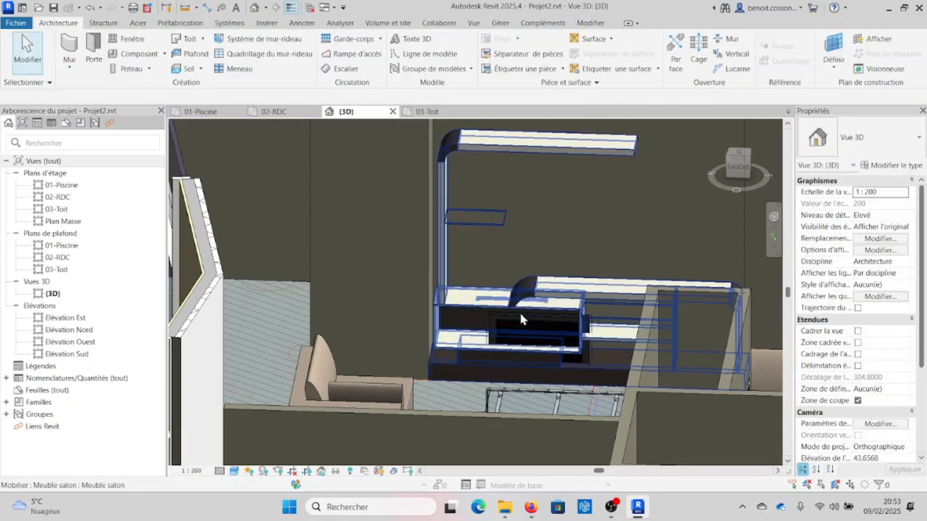
Try to assign the TV a new host, picking the wall surface behind the living-room unit
{"action": "left_click", "coordinate": [516, 318]}
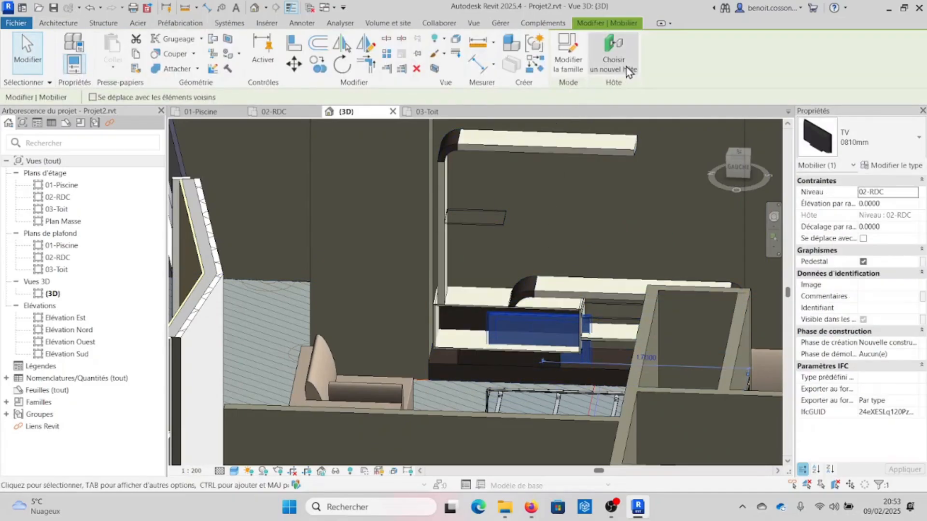
{"action": "left_click", "coordinate": [615, 60]}
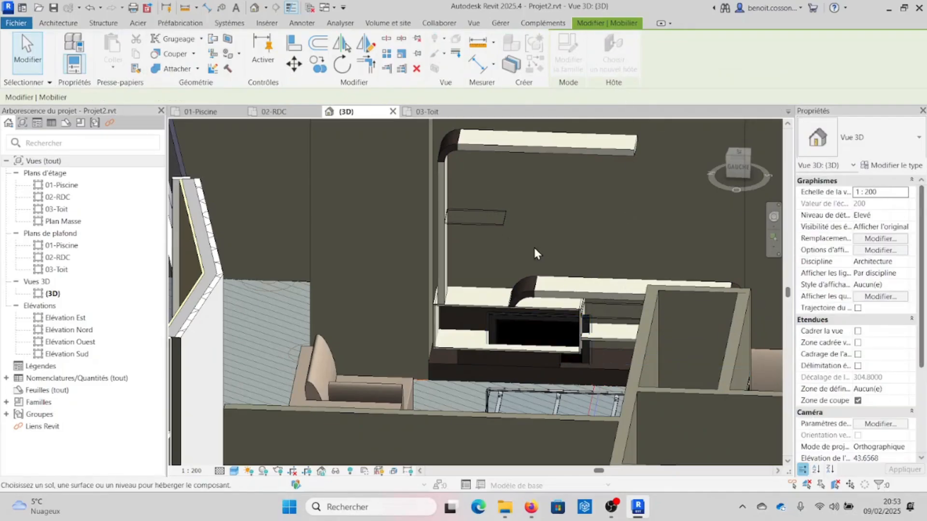
{"action": "left_click", "coordinate": [491, 253]}
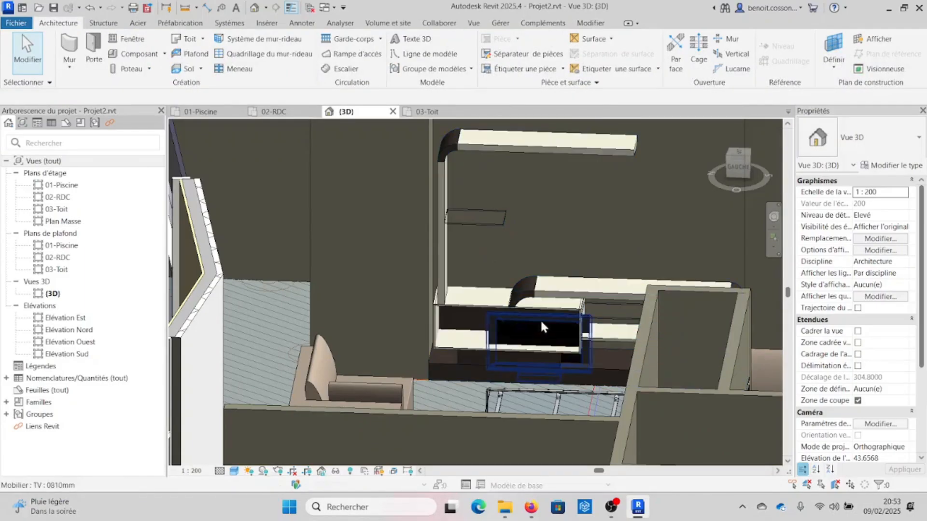
Measure the vertical distance from the living-room unit's long shelf to the foot of its upright panel
{"action": "middle_click_drag", "start_coordinate": [574, 327], "coordinate": [577, 374], "text": "shift"}
{"action": "middle_click_drag", "start_coordinate": [646, 368], "coordinate": [654, 357], "text": "shift"}
{"action": "scroll", "coordinate": [659, 357], "scroll_direction": "up", "scroll_amount": 2}
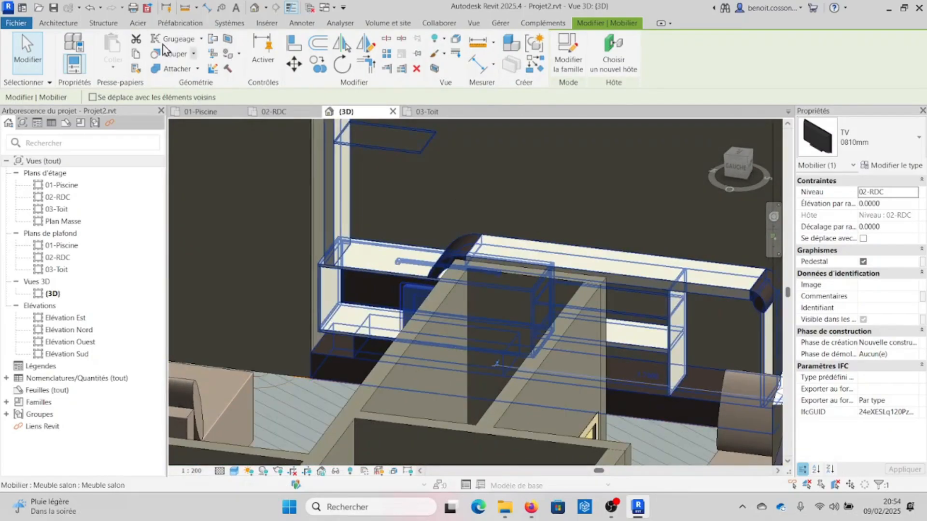
{"action": "left_click", "coordinate": [190, 9]}
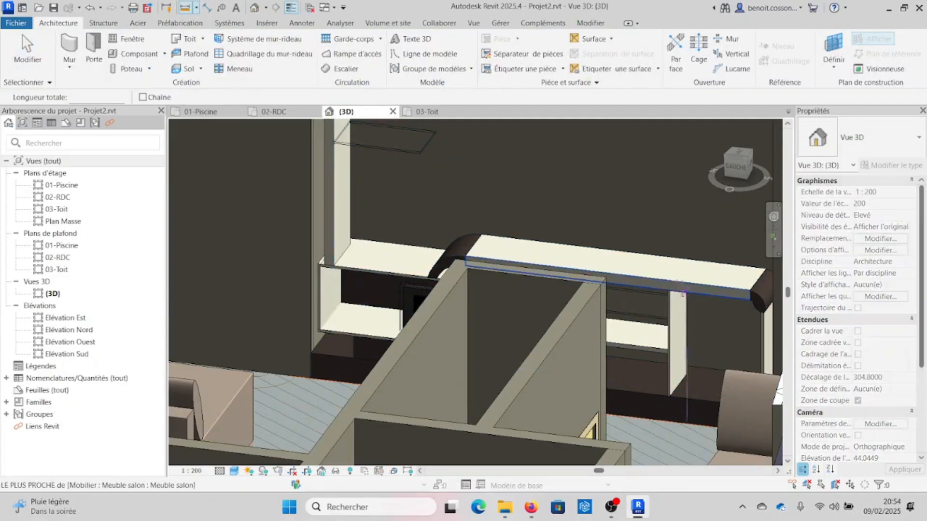
{"action": "left_click", "coordinate": [670, 279]}
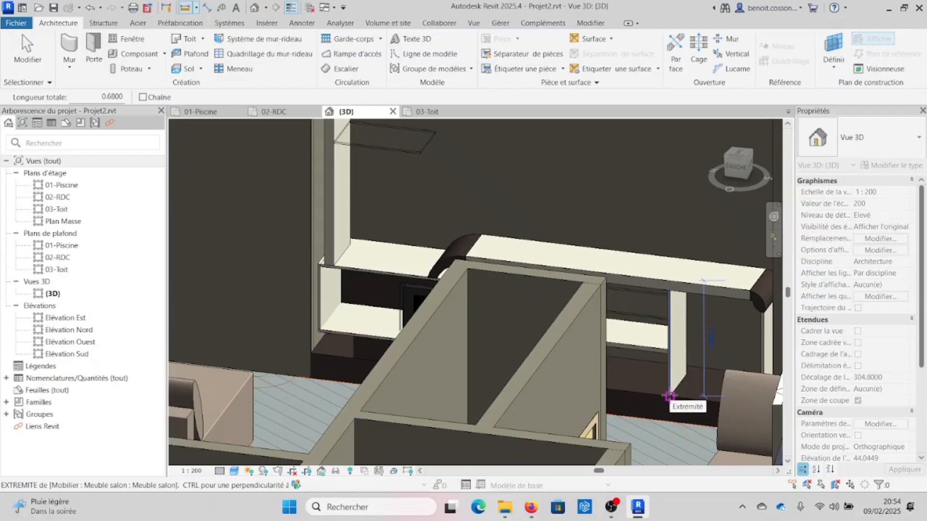
{"action": "key", "text": "Escape"}
{"action": "key", "text": "Escape"}
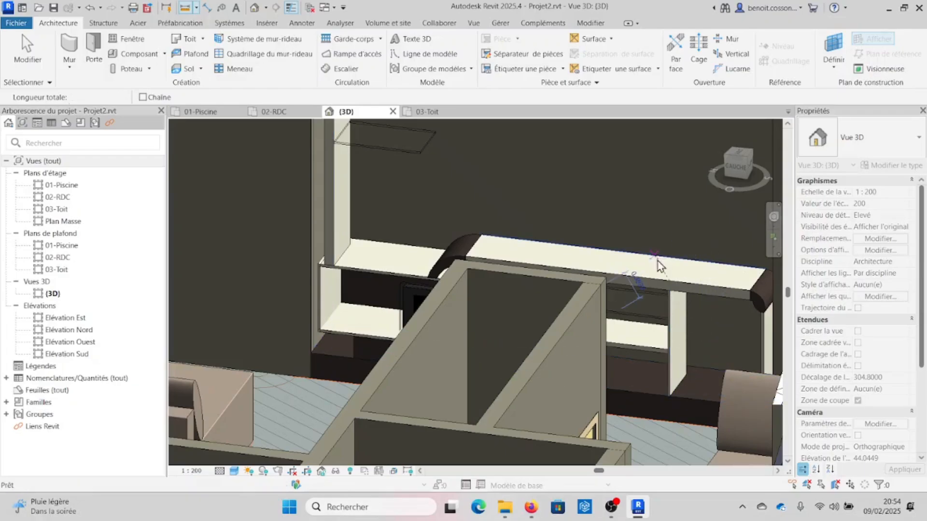
Set the TV's elevation from level 02-RDC to 0.68 m to raise it onto the living-room unit
{"action": "middle_click_drag", "start_coordinate": [504, 356], "coordinate": [528, 327], "text": "shift"}
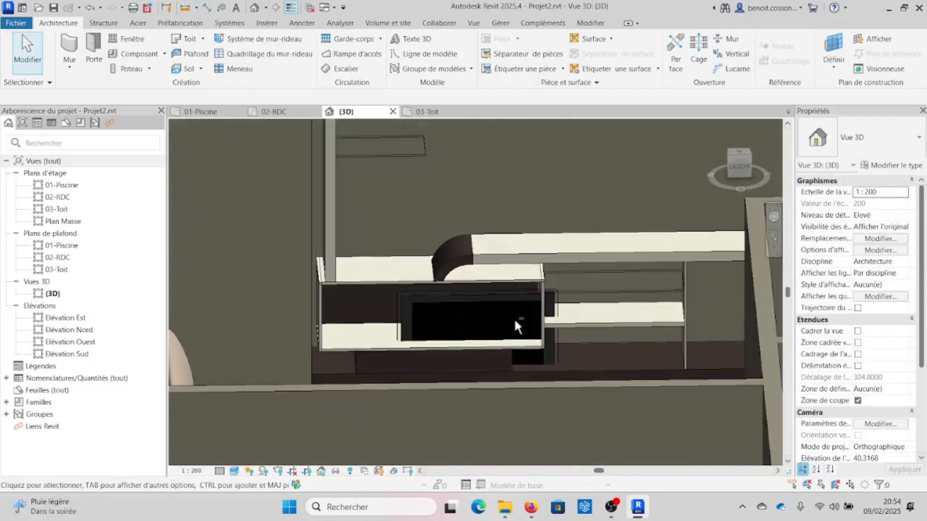
{"action": "left_click", "coordinate": [476, 297]}
{"action": "left_click", "coordinate": [894, 204]}
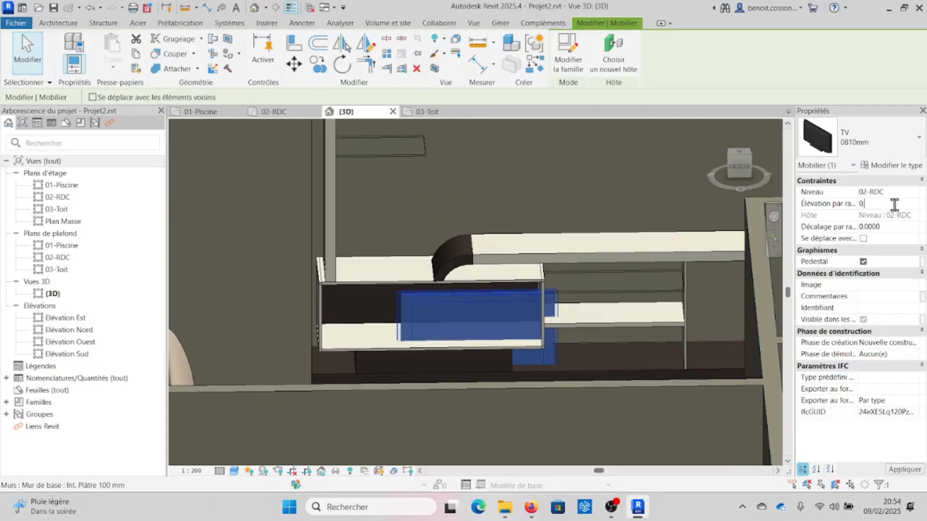
{"action": "left_click", "coordinate": [894, 204]}
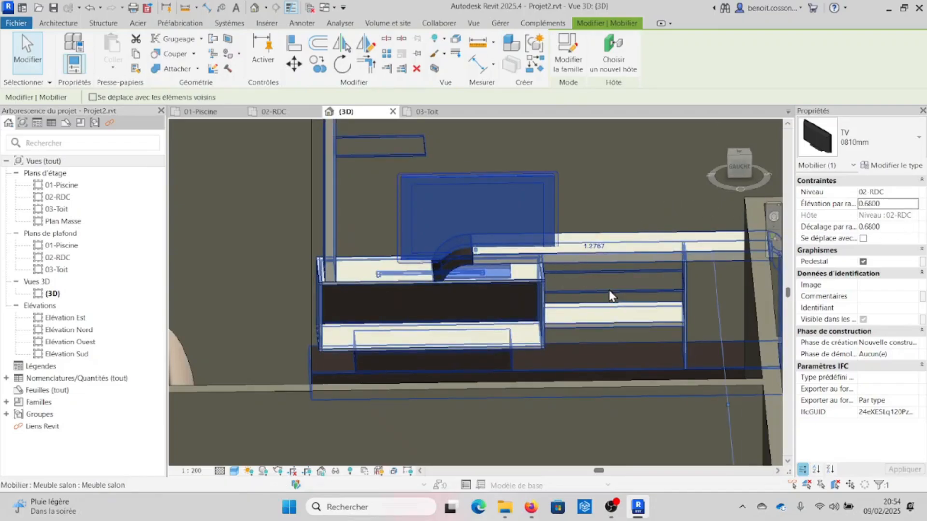
{"action": "scroll", "coordinate": [648, 289], "scroll_direction": "up", "scroll_amount": 1}
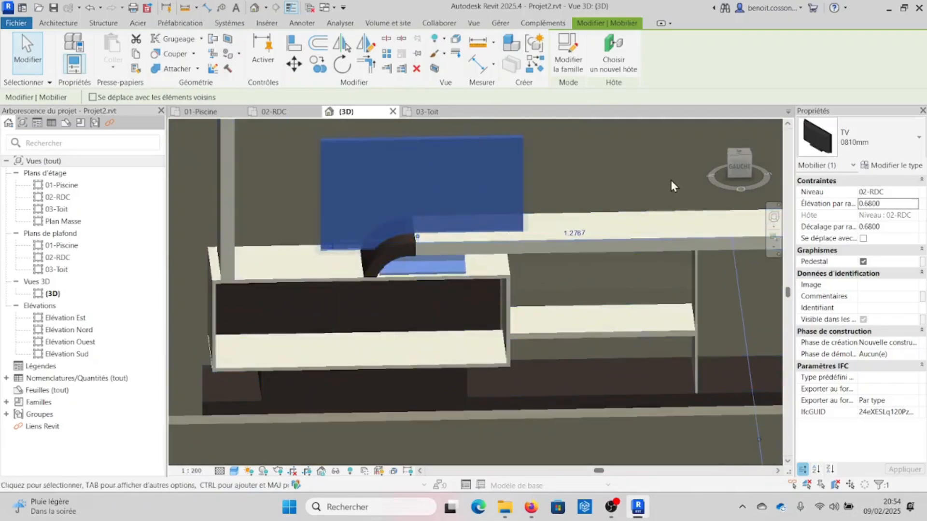
{"action": "left_click", "coordinate": [666, 190]}
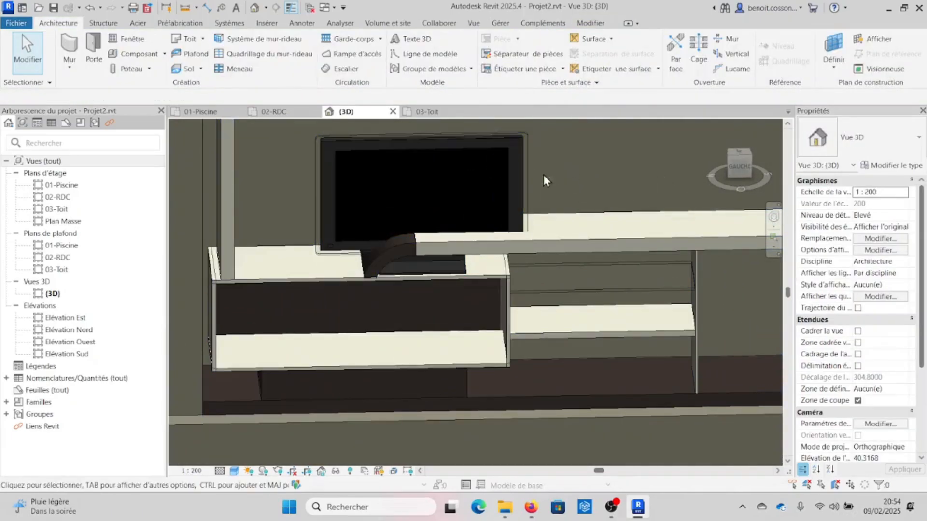
Try to measure again from the long shelf of the living-room unit at its upright panel
{"action": "middle_click_drag", "start_coordinate": [687, 234], "coordinate": [672, 232]}
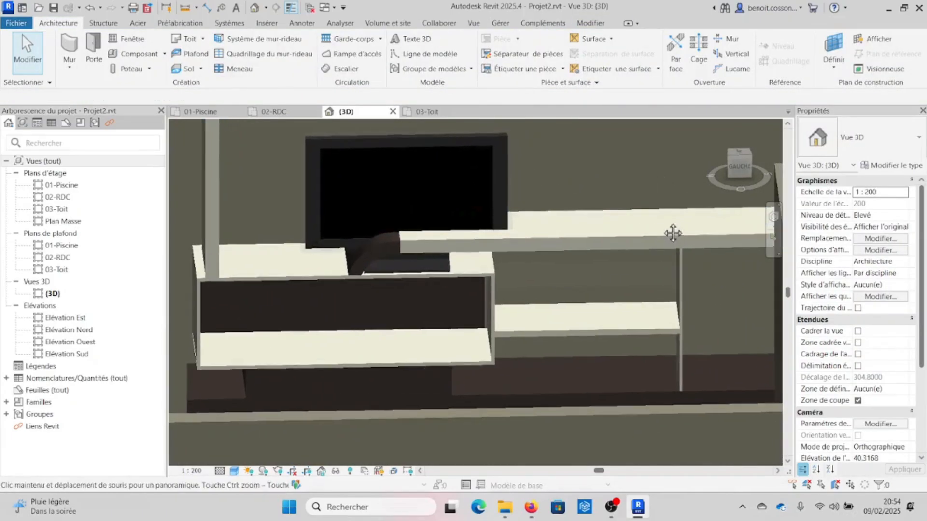
{"action": "left_click", "coordinate": [185, 8]}
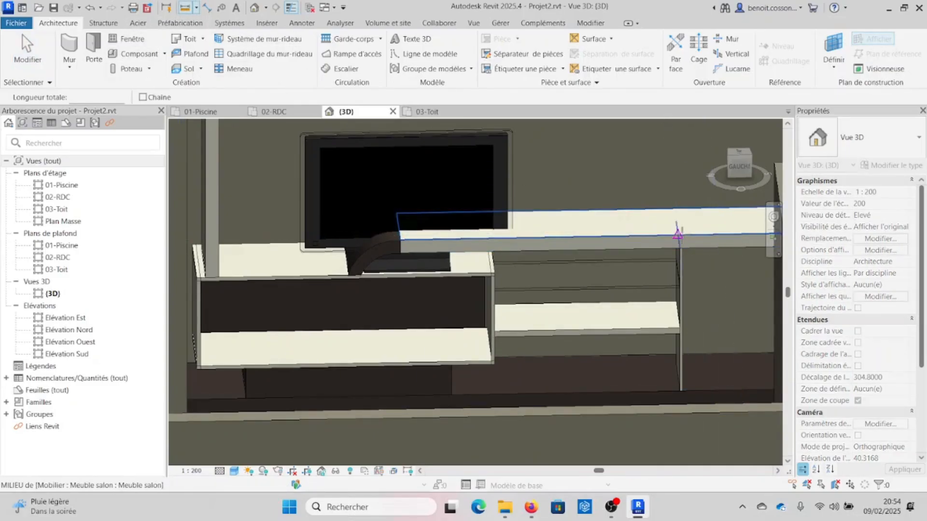
{"action": "scroll", "coordinate": [681, 235], "scroll_direction": "up", "scroll_amount": 4}
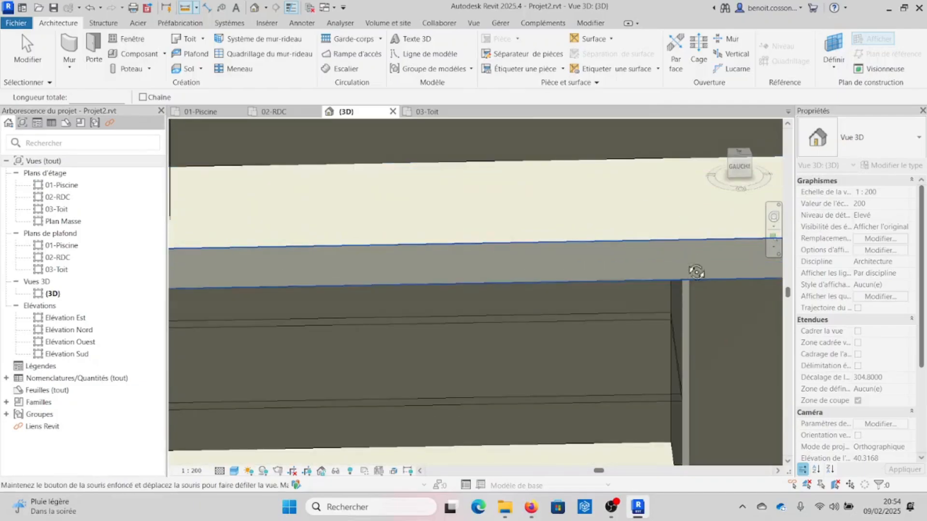
{"action": "scroll", "coordinate": [689, 248], "scroll_direction": "up", "scroll_amount": 4}
{"action": "scroll", "coordinate": [681, 253], "scroll_direction": "down", "scroll_amount": 6}
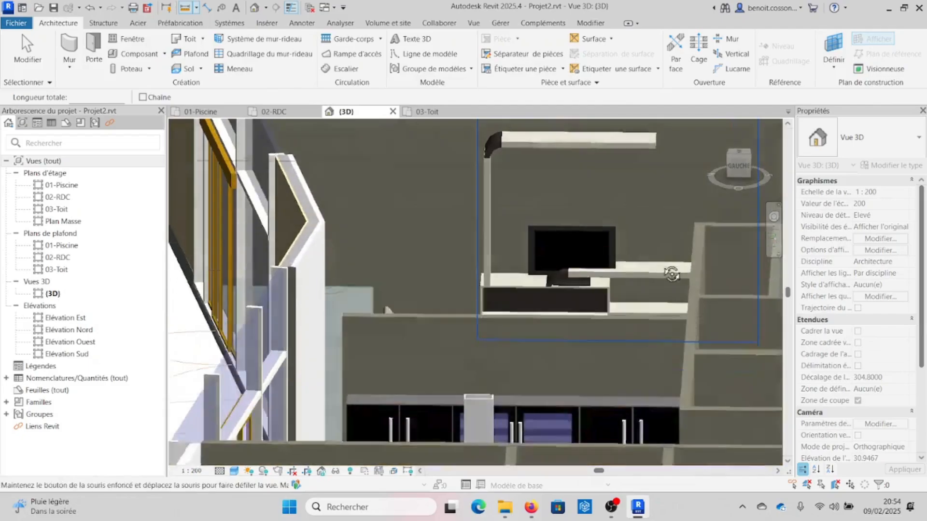
{"action": "key", "text": "Escape"}
{"action": "scroll", "coordinate": [666, 295], "scroll_direction": "up", "scroll_amount": 3}
{"action": "middle_click_drag", "start_coordinate": [724, 286], "coordinate": [707, 300], "text": "shift"}
{"action": "key", "text": "Escape"}
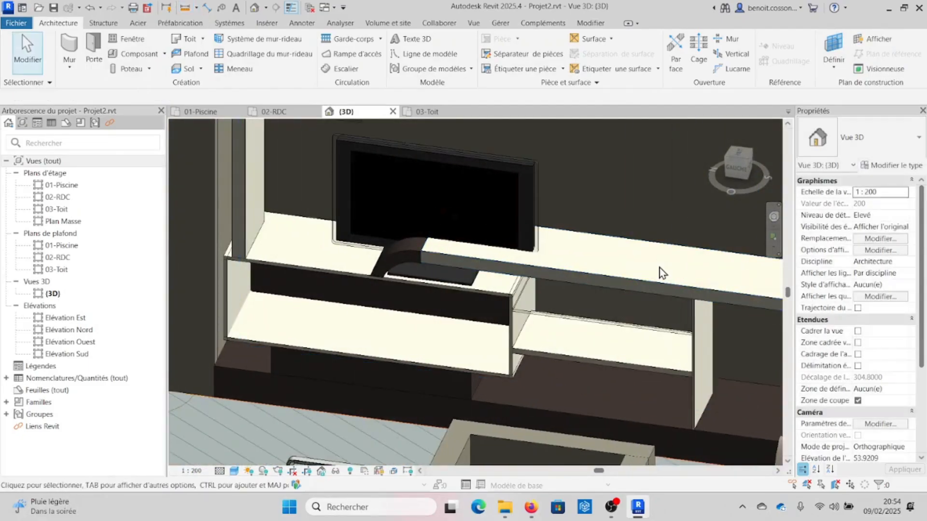
{"action": "scroll", "coordinate": [661, 273], "scroll_direction": "down", "scroll_amount": 5}
{"action": "middle_click_drag", "start_coordinate": [685, 285], "coordinate": [645, 293], "text": "shift"}
On the 02-RDC plan, draw a building section in front of the TV unit, facing it, and reduce its depth to about 1.82 m
{"action": "left_click", "coordinate": [273, 112]}
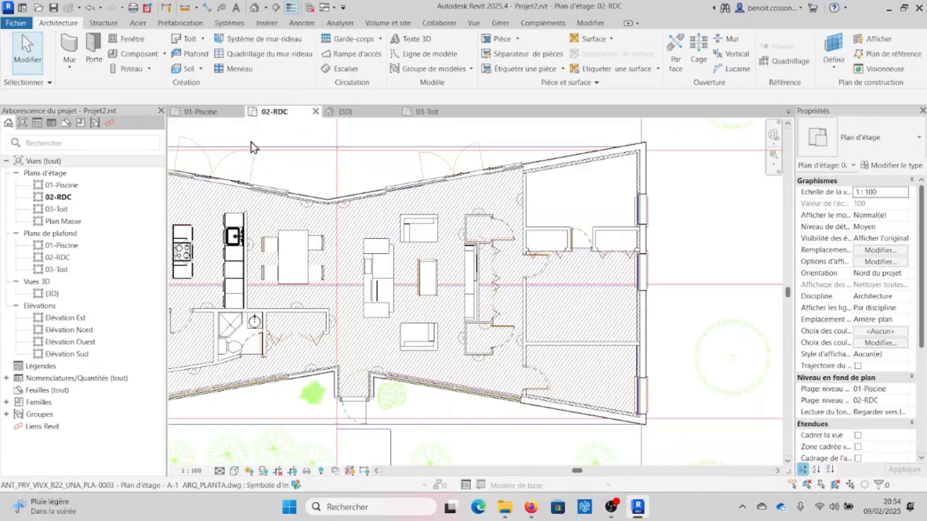
{"action": "left_click", "coordinate": [474, 23]}
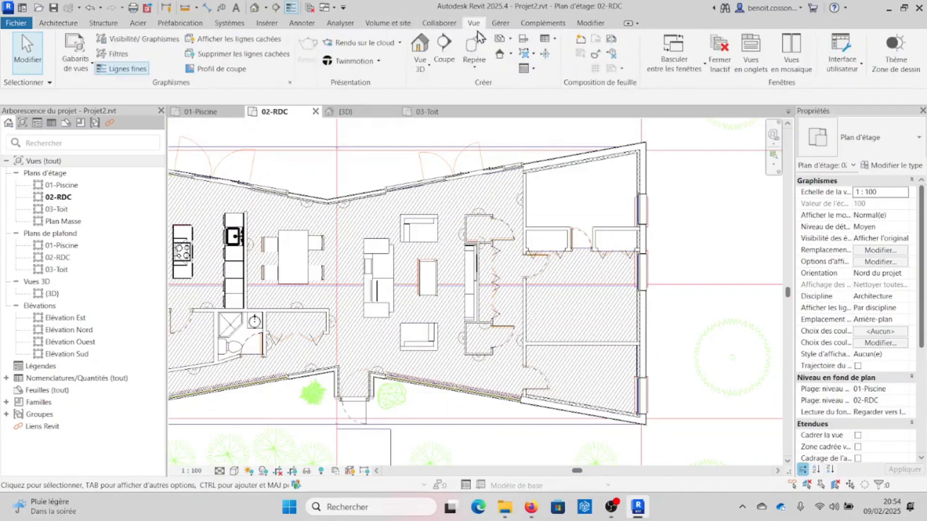
{"action": "left_click", "coordinate": [444, 53]}
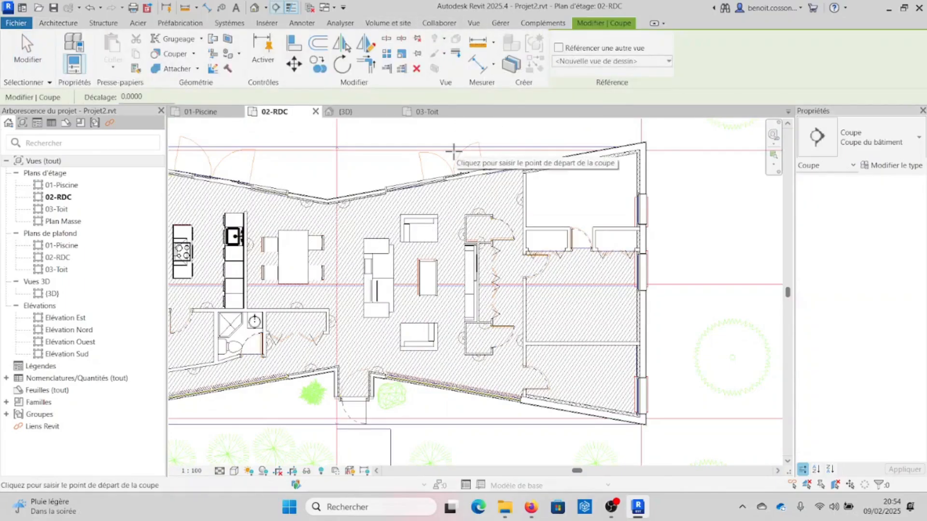
{"action": "left_click", "coordinate": [454, 176]}
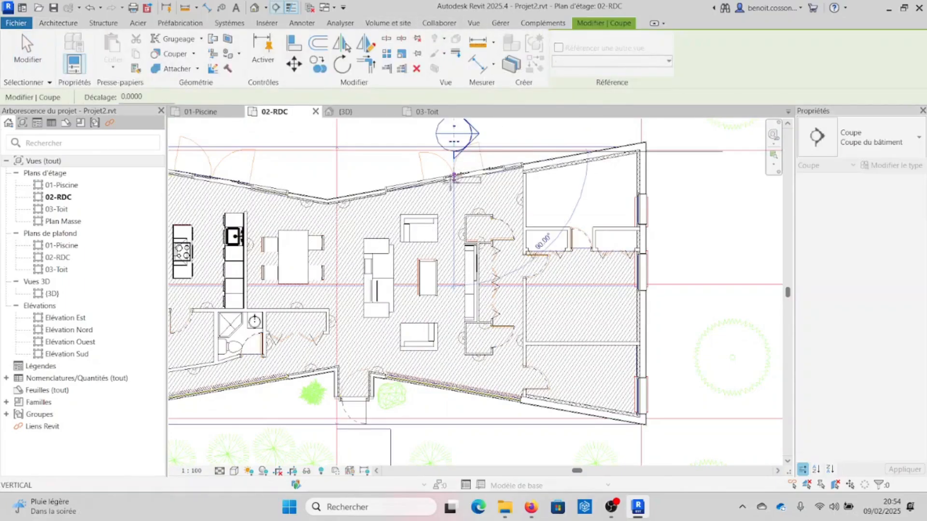
{"action": "left_click", "coordinate": [453, 425]}
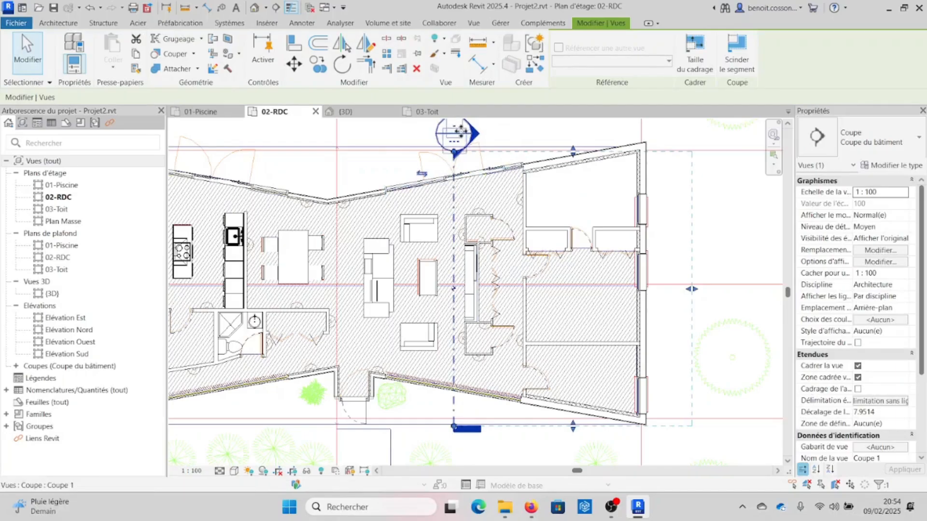
{"action": "left_click_drag", "start_coordinate": [691, 289], "coordinate": [504, 291]}
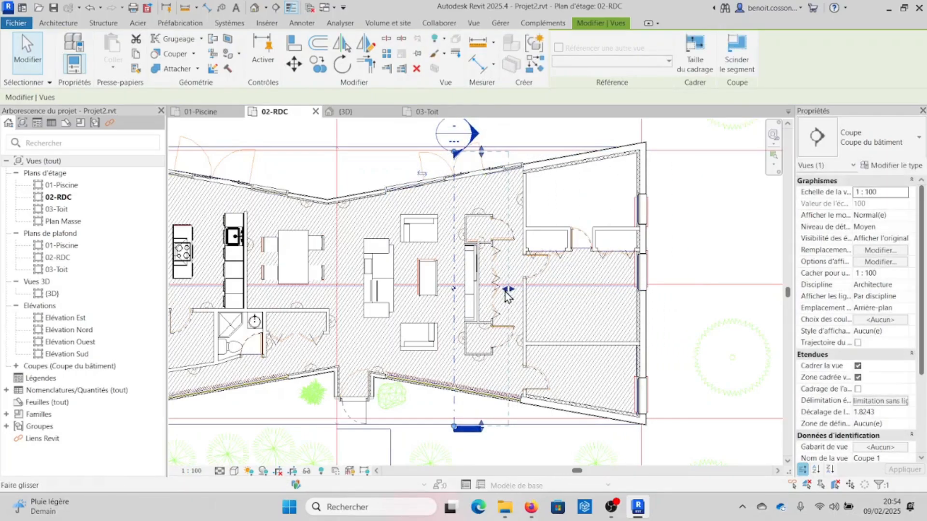
{"action": "key", "text": "Escape"}
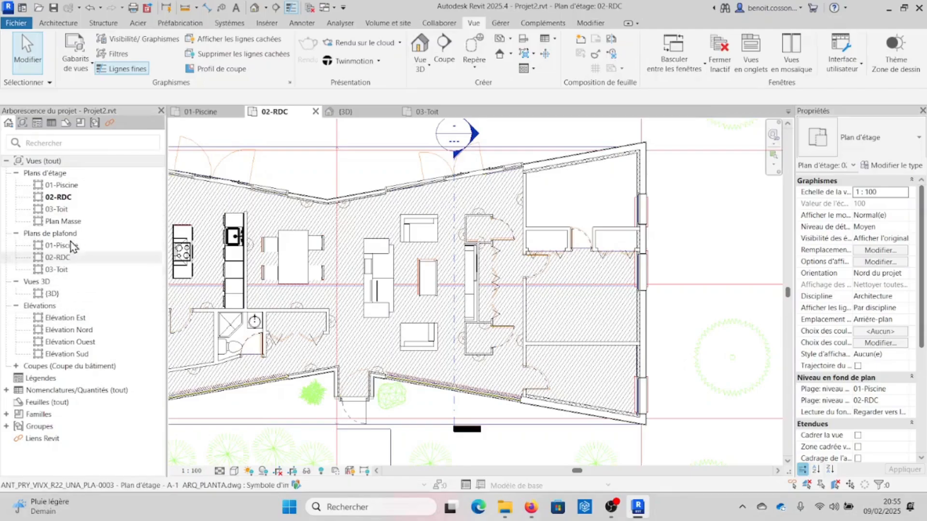
Open the new section view Coupe 1
{"action": "left_click", "coordinate": [16, 366]}
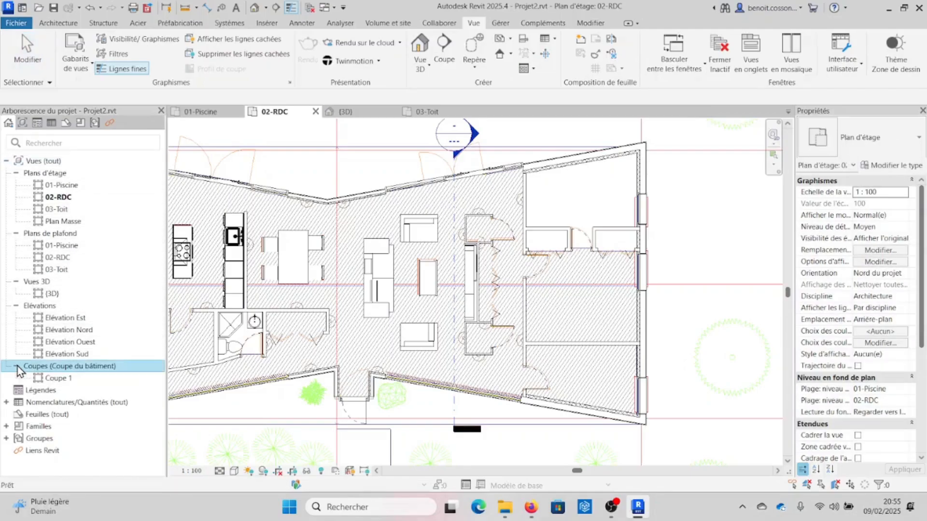
{"action": "left_click", "coordinate": [54, 379]}
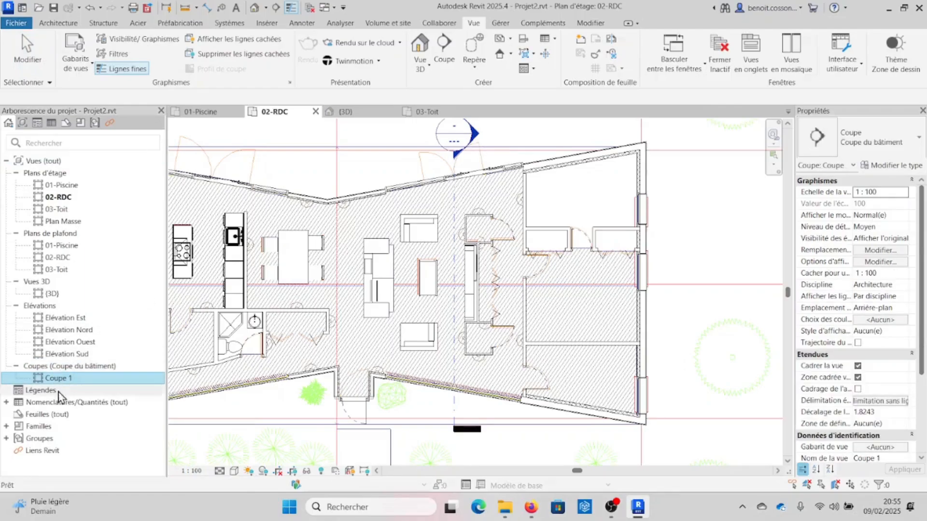
{"action": "double_click", "coordinate": [53, 379]}
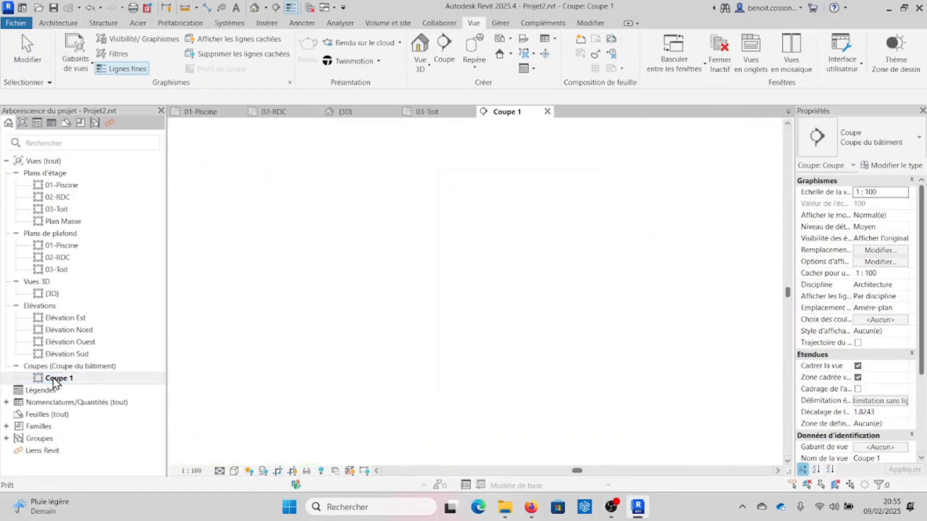
Close Coupe 1 and reopen it from its section marker on the 02-RDC plan to view the TV unit
{"action": "left_click", "coordinate": [546, 112]}
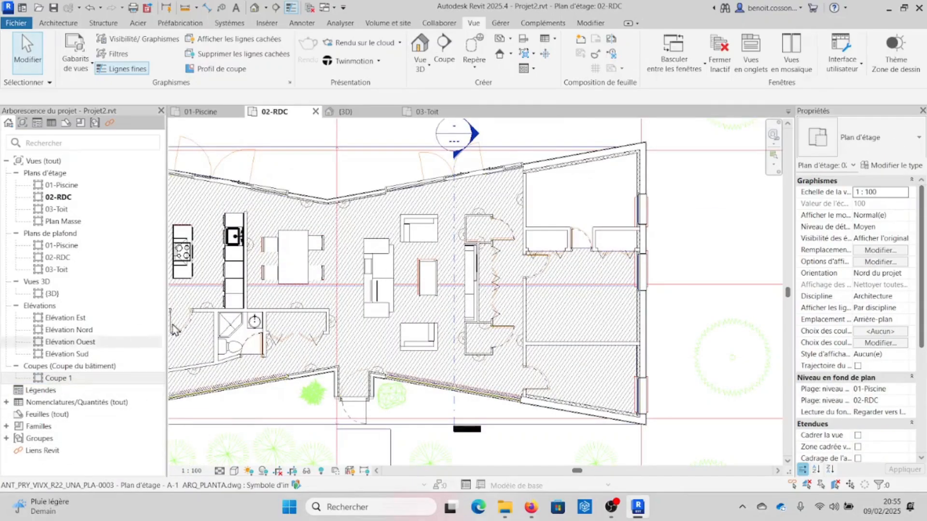
{"action": "double_click", "coordinate": [473, 137]}
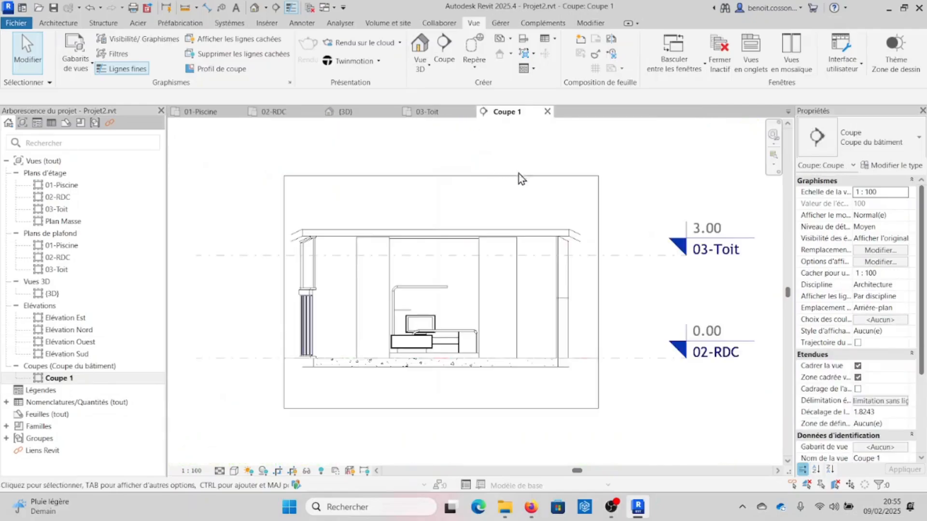
{"action": "scroll", "coordinate": [434, 347], "scroll_direction": "up", "scroll_amount": 3}
{"action": "scroll", "coordinate": [434, 345], "scroll_direction": "up", "scroll_amount": 2}
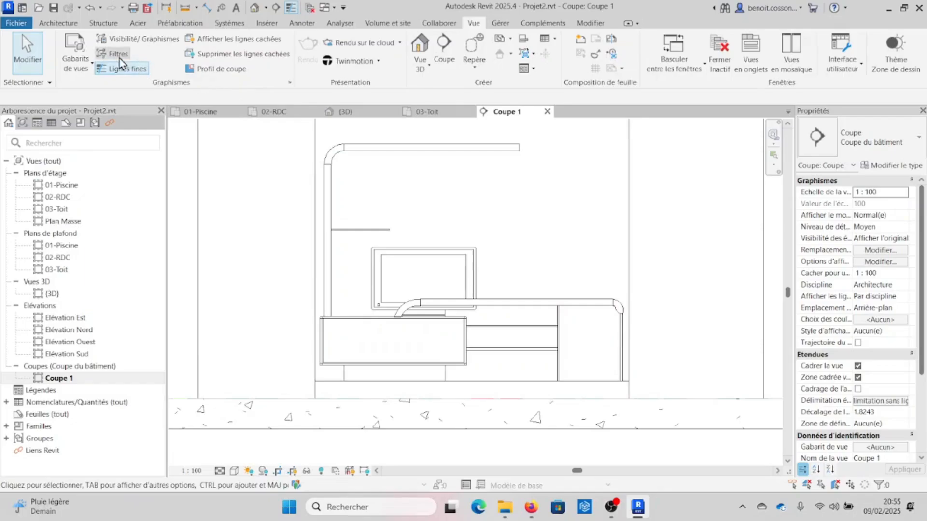
Measure the height from the top of the unit's long shelf down to level 02-RDC
{"action": "left_click", "coordinate": [186, 8]}
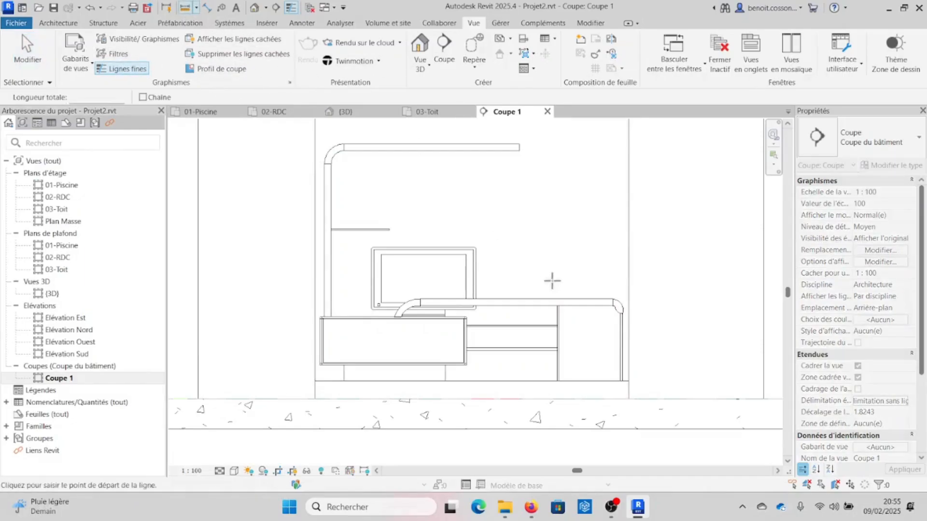
{"action": "scroll", "coordinate": [551, 278], "scroll_direction": "up", "scroll_amount": 2}
{"action": "left_click", "coordinate": [564, 282]}
{"action": "middle_click_drag", "start_coordinate": [571, 408], "coordinate": [563, 292]}
{"action": "scroll", "coordinate": [536, 352], "scroll_direction": "down", "scroll_amount": 1}
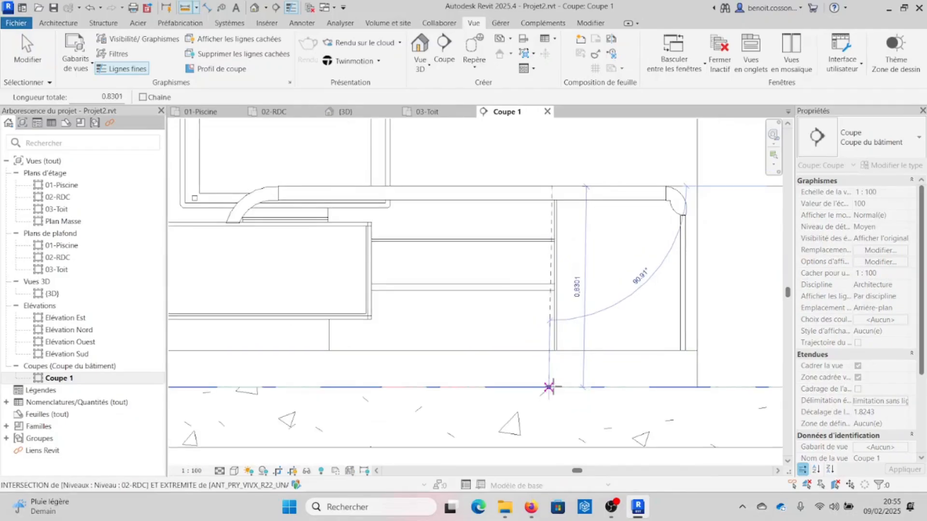
{"action": "scroll", "coordinate": [554, 351], "scroll_direction": "down", "scroll_amount": 2}
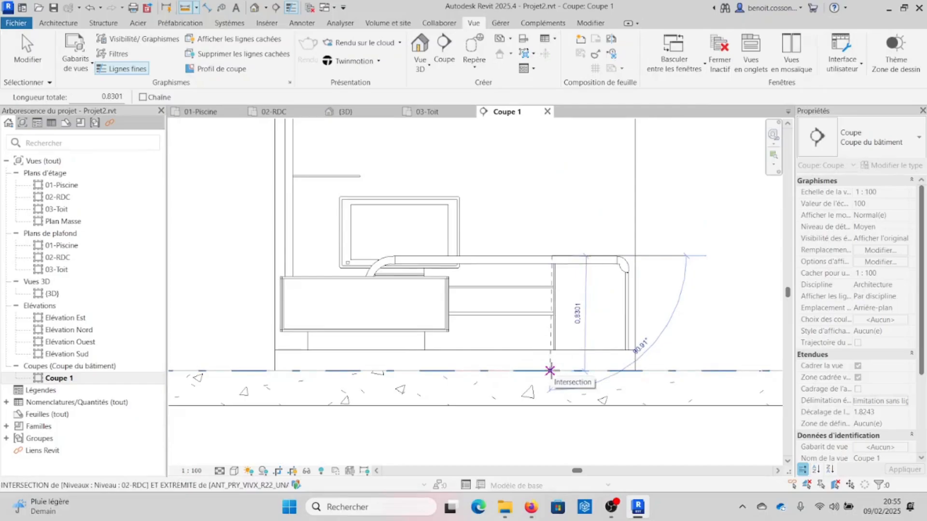
{"action": "key", "text": "Escape"}
{"action": "key", "text": "Escape"}
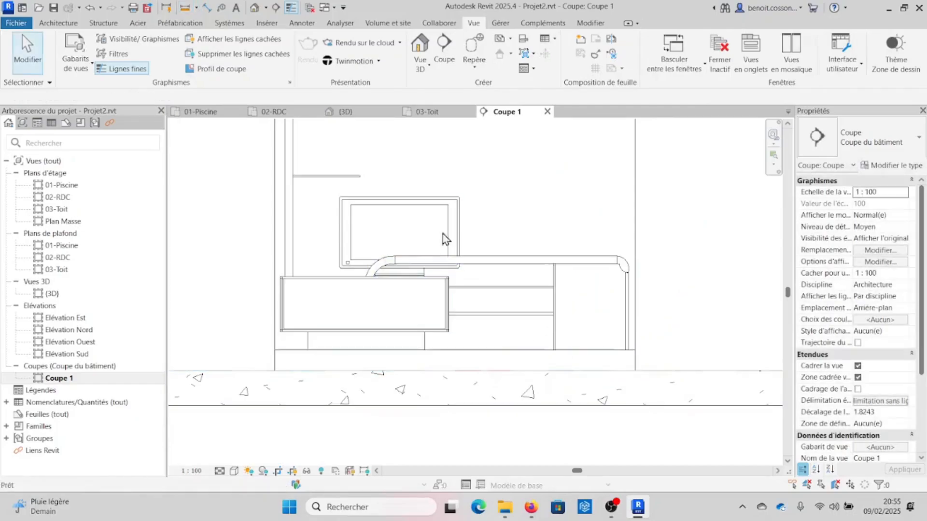
Set the TV's elevation from level 02-RDC to 0.83 m so it stands on the long shelf
{"action": "left_click", "coordinate": [422, 195]}
{"action": "left_click", "coordinate": [887, 203]}
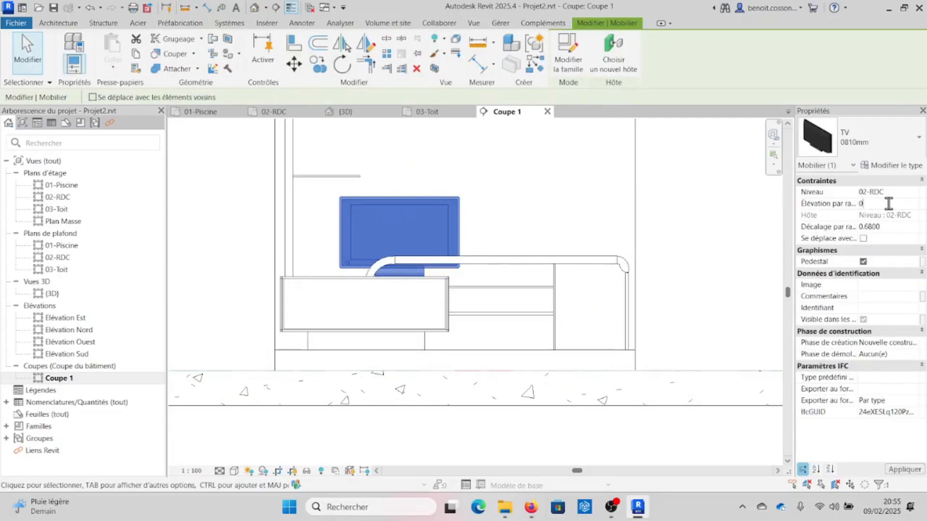
{"action": "type", "text": "0.83"}
{"action": "key", "text": "Return"}
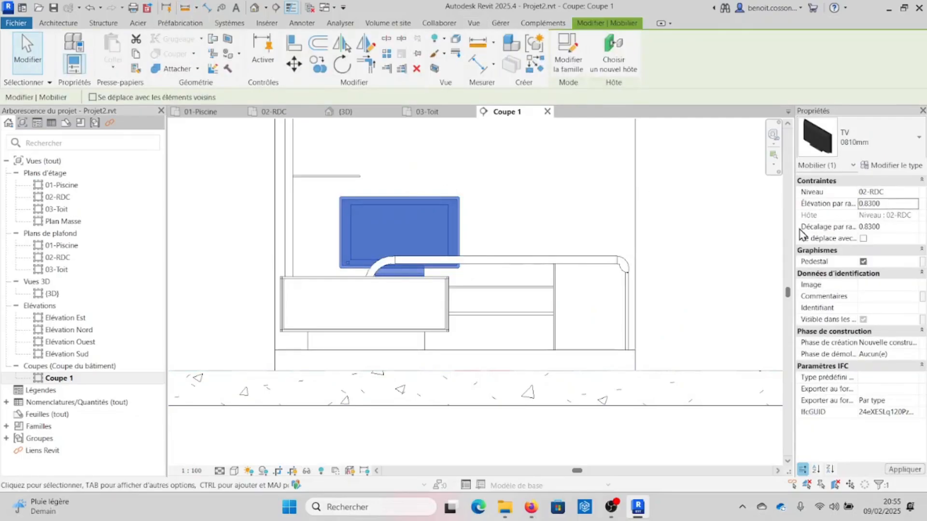
{"action": "scroll", "coordinate": [410, 223], "scroll_direction": "up", "scroll_amount": 5}
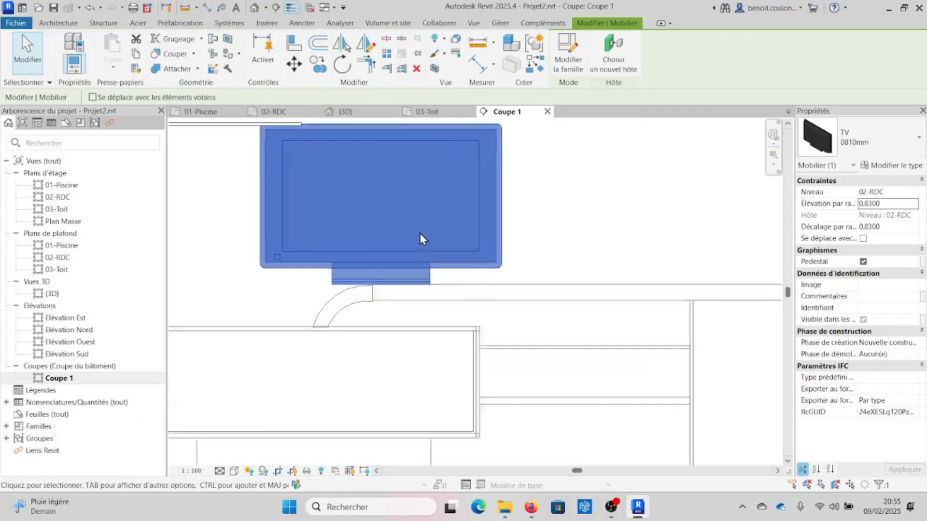
{"action": "scroll", "coordinate": [451, 236], "scroll_direction": "down", "scroll_amount": 2}
{"action": "left_click", "coordinate": [470, 234]}
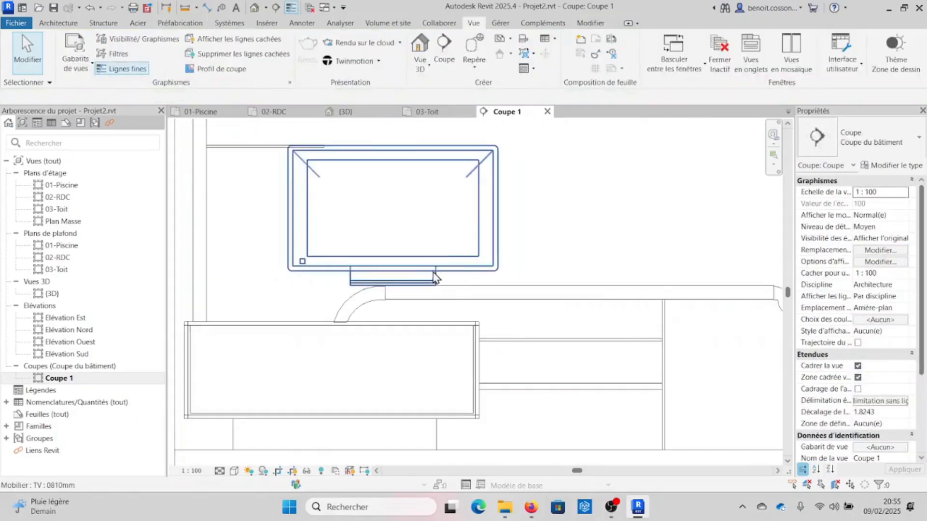
Slide the TV sideways along the long shelf, with its centre about 0.98 m from the nearer niche wall
{"action": "left_click", "coordinate": [435, 271]}
{"action": "left_click_drag", "start_coordinate": [420, 262], "coordinate": [602, 262]}
{"action": "scroll", "coordinate": [603, 262], "scroll_direction": "down", "scroll_amount": 4}
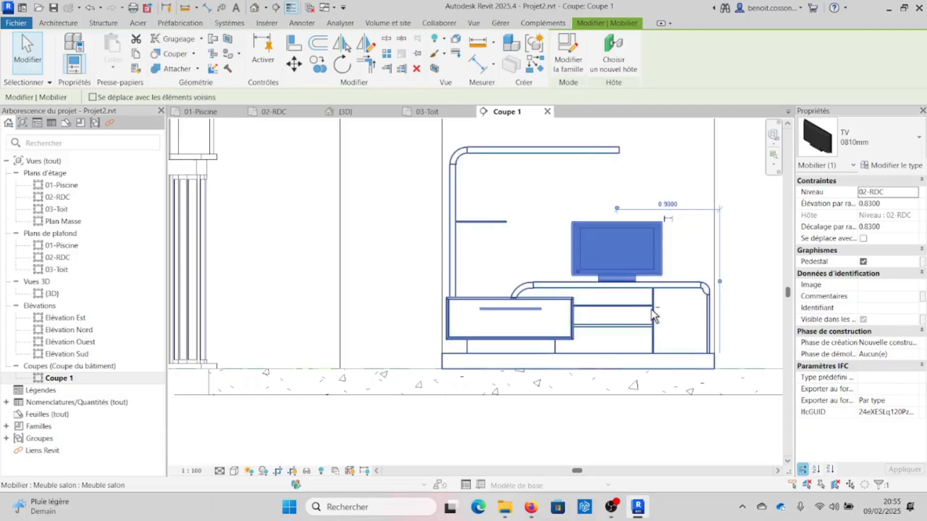
{"action": "scroll", "coordinate": [637, 285], "scroll_direction": "down", "scroll_amount": 3}
{"action": "scroll", "coordinate": [636, 278], "scroll_direction": "up", "scroll_amount": 3}
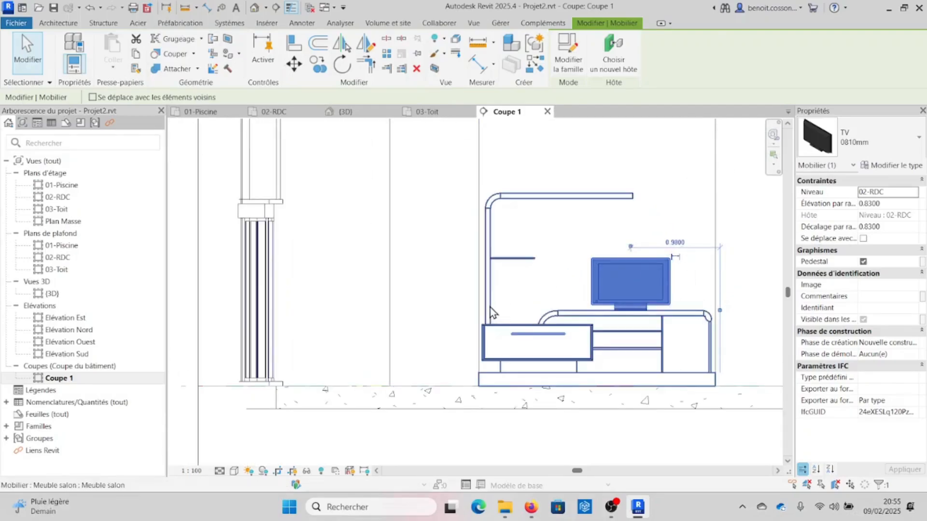
{"action": "scroll", "coordinate": [627, 286], "scroll_direction": "down", "scroll_amount": 2}
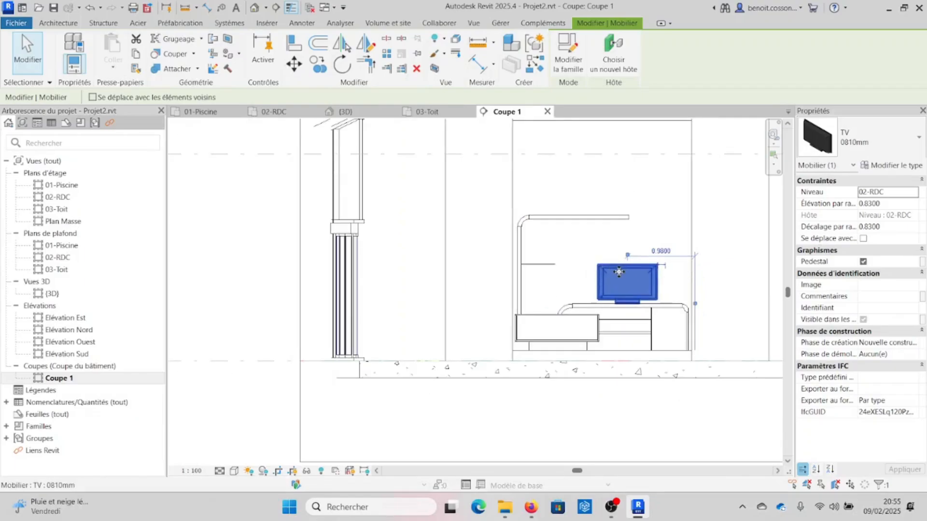
{"action": "scroll", "coordinate": [626, 256], "scroll_direction": "down", "scroll_amount": 1}
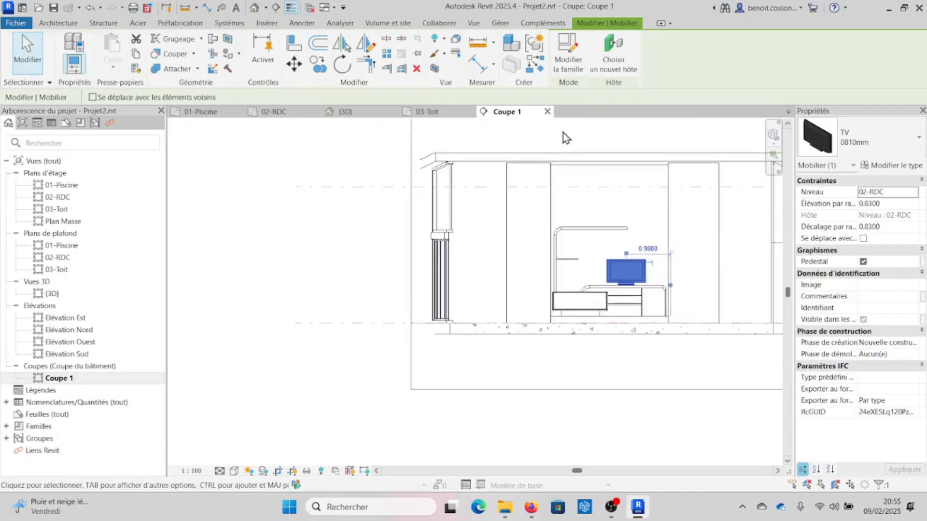
Close section Coupe 1 and examine the furnished living room and surrounding rooms from several angles in the 3D view
{"action": "left_click", "coordinate": [547, 111]}
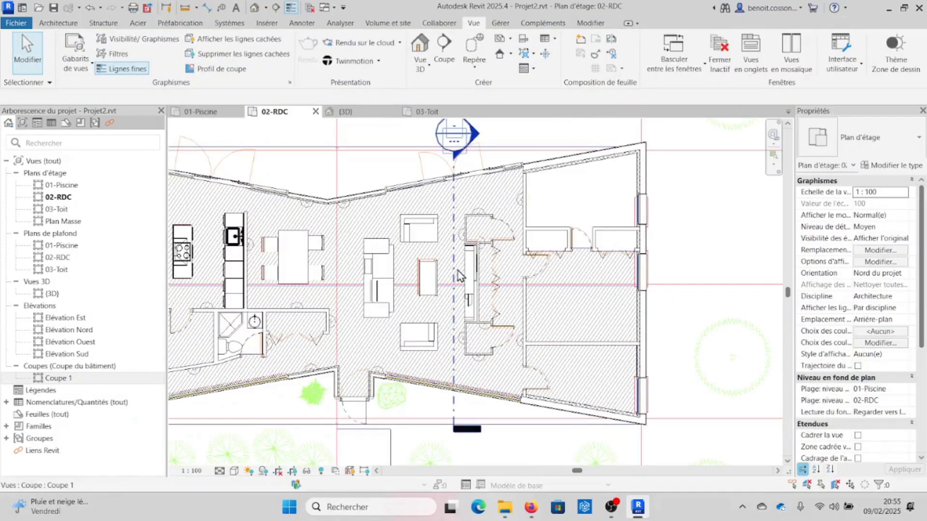
{"action": "scroll", "coordinate": [409, 232], "scroll_direction": "down", "scroll_amount": 2}
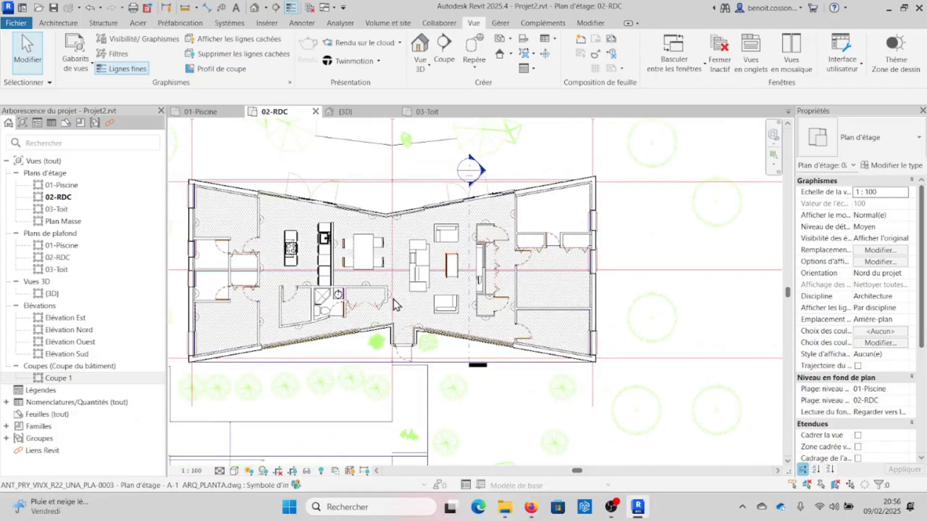
{"action": "key", "text": "ctrl+Tab"}
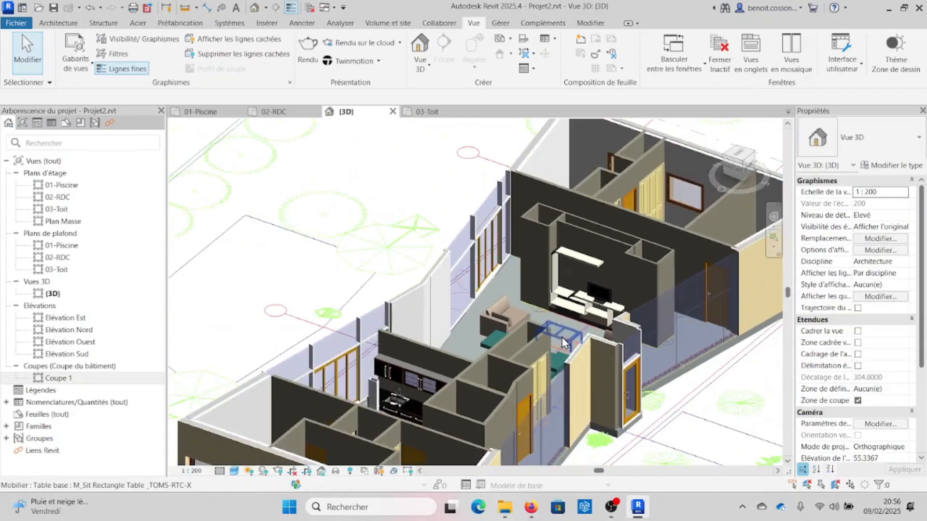
{"action": "mouse_move", "coordinate": [428, 322]}
{"action": "middle_mouse_down", "text": "shift"}
{"action": "mouse_move", "coordinate": [494, 310]}
{"action": "mouse_move", "coordinate": [425, 338]}
{"action": "middle_mouse_up", "text": "shift"}
{"action": "middle_click_drag", "start_coordinate": [644, 347], "coordinate": [610, 387], "text": "shift"}
{"action": "middle_click_drag", "start_coordinate": [744, 304], "coordinate": [414, 310]}
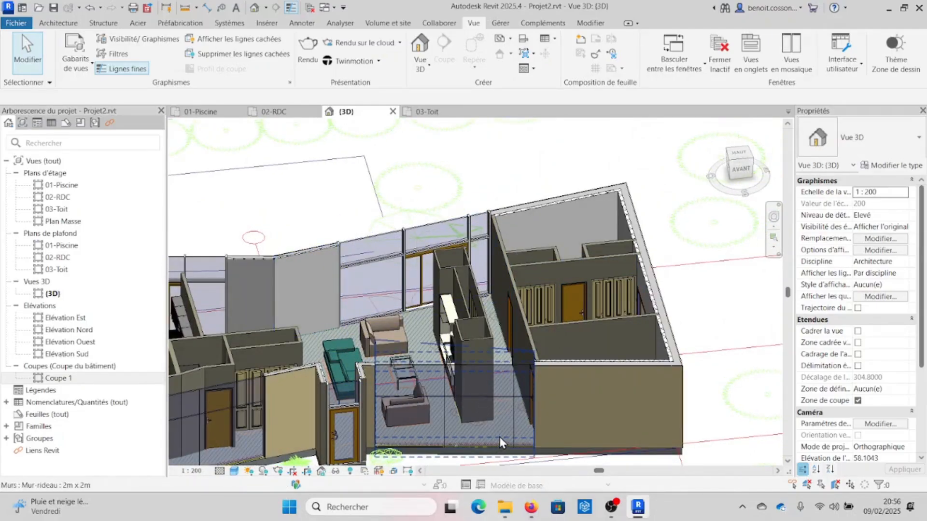
{"action": "middle_click_drag", "start_coordinate": [499, 436], "coordinate": [539, 414], "text": "shift"}
{"action": "middle_click_drag", "start_coordinate": [418, 425], "coordinate": [386, 288], "text": "shift"}
{"action": "left_click", "coordinate": [394, 296]}
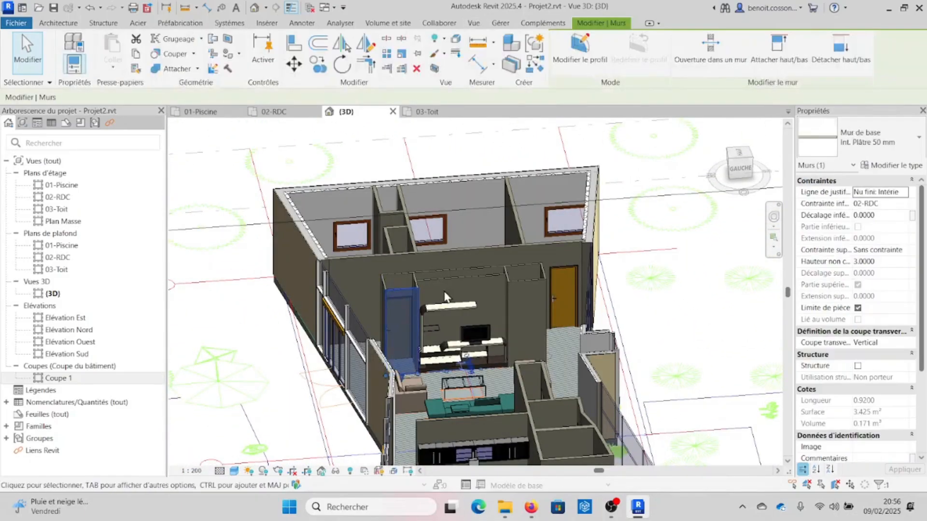
{"action": "scroll", "coordinate": [465, 264], "scroll_direction": "down", "scroll_amount": 3}
{"action": "middle_click_drag", "start_coordinate": [465, 261], "coordinate": [379, 343], "text": "shift"}
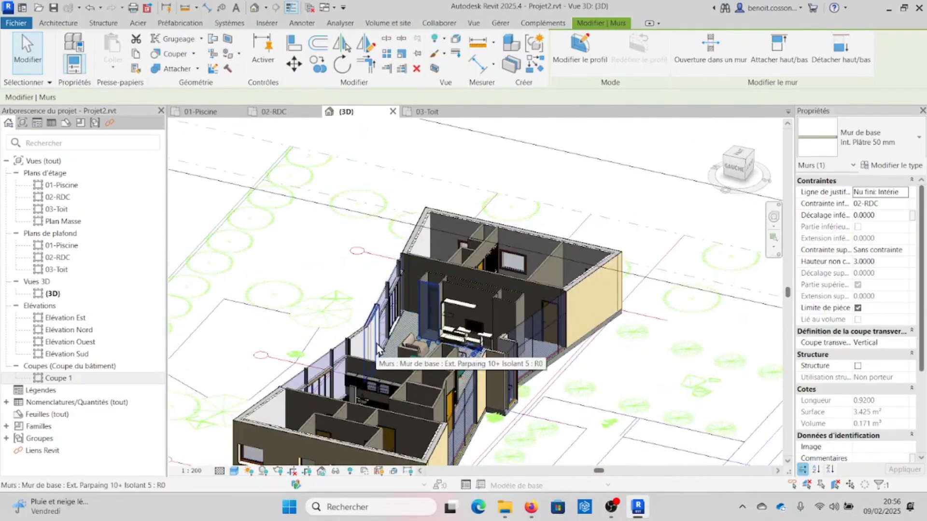
{"action": "middle_click_drag", "start_coordinate": [379, 344], "coordinate": [439, 239], "text": "shift"}
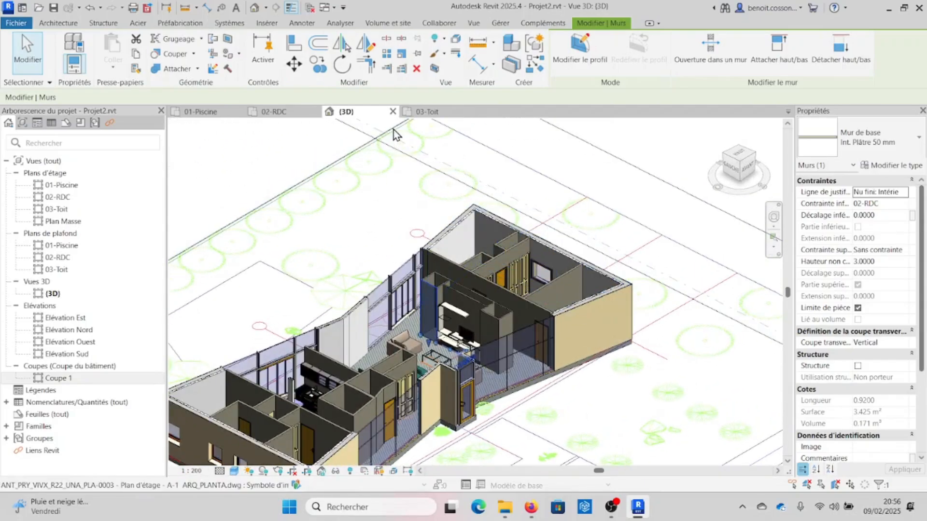